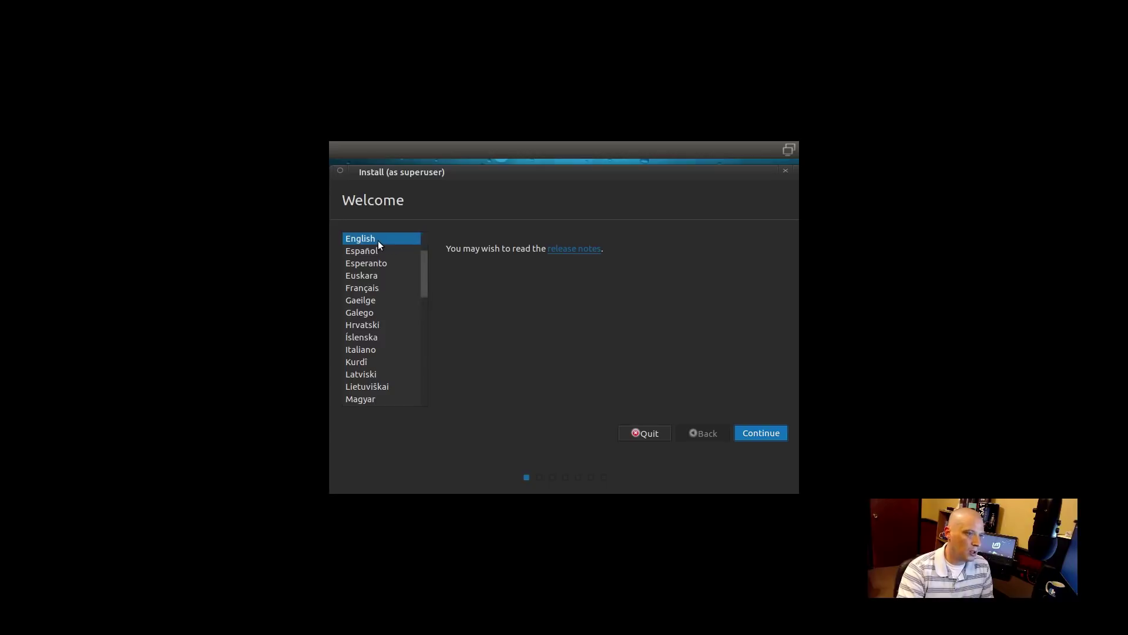
- Start installing SharkLinux in English with updates and third-party software enabled, and write the ext4 and swap partition changes to /dev/sda
click(757, 430)
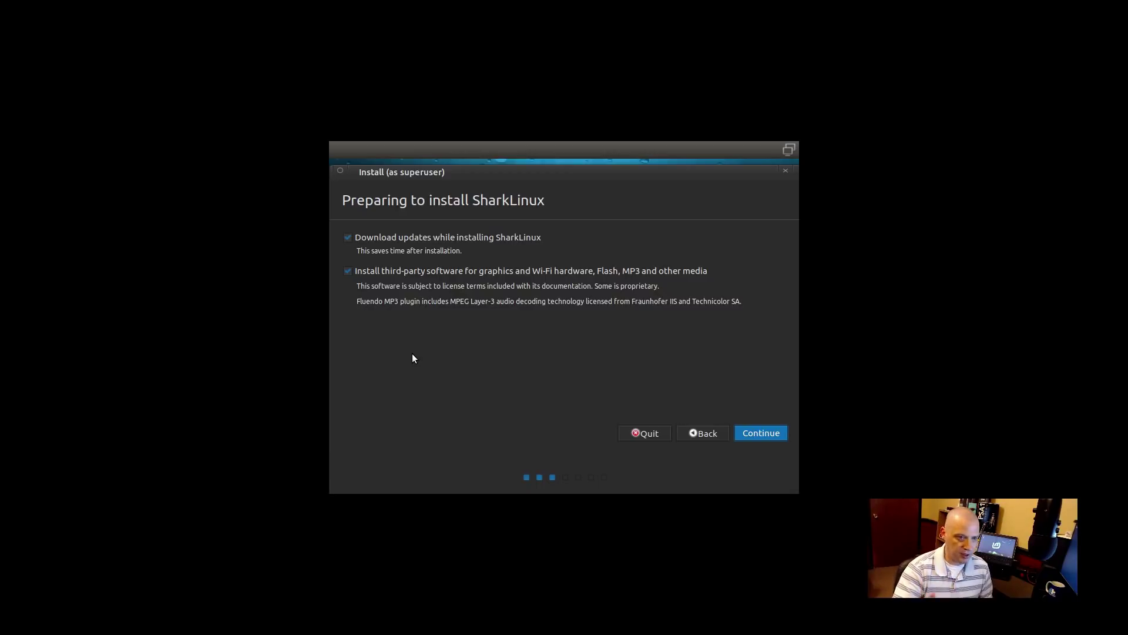
click(773, 435)
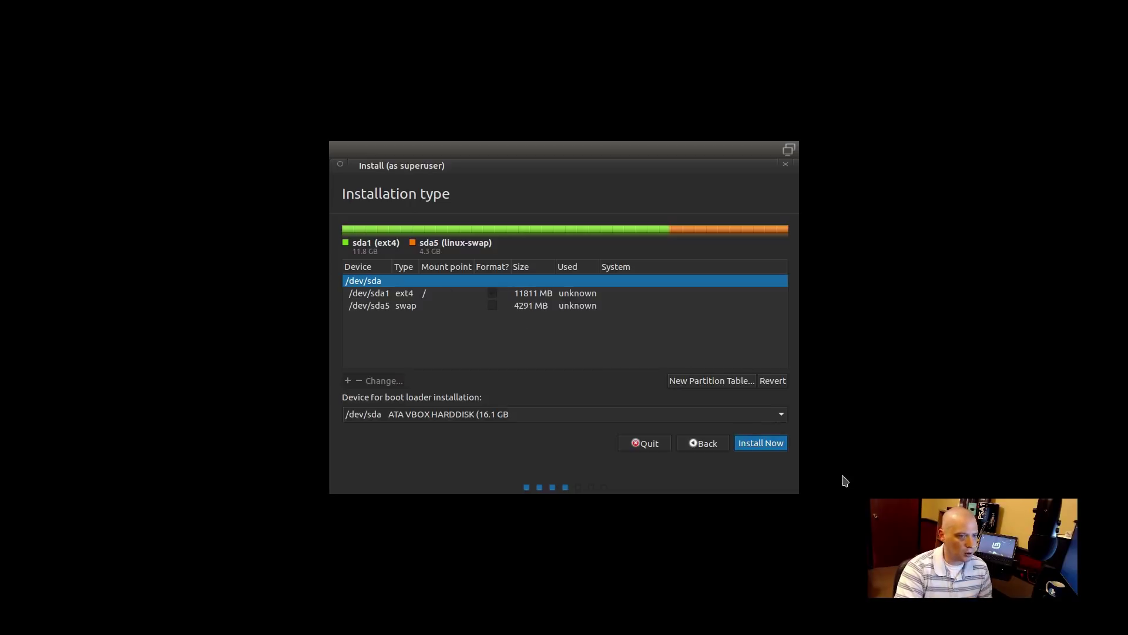
click(768, 446)
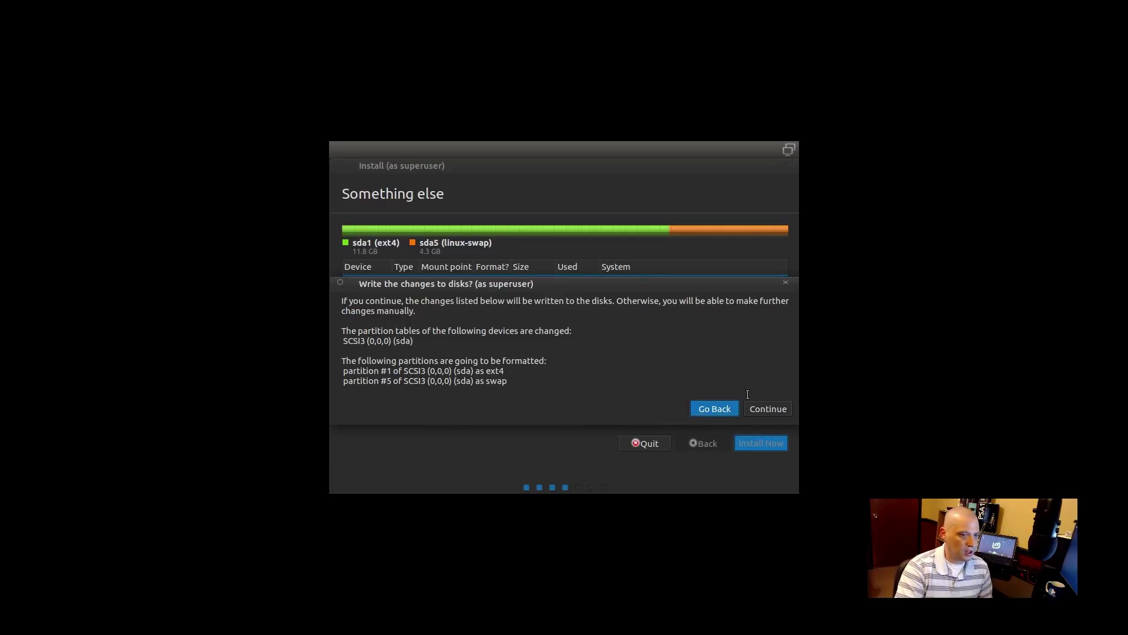
click(771, 407)
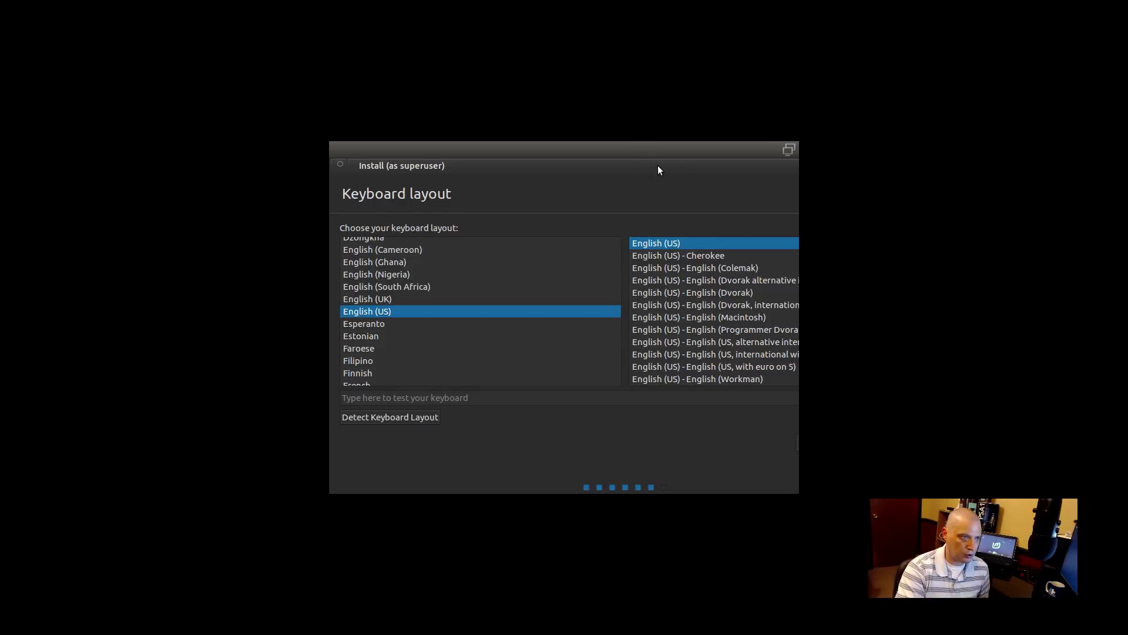
- Accept the English (US) keyboard layout and create the user account with the user's name and a confirmed password, required at login
drag(670, 161, 536, 172)
click(739, 451)
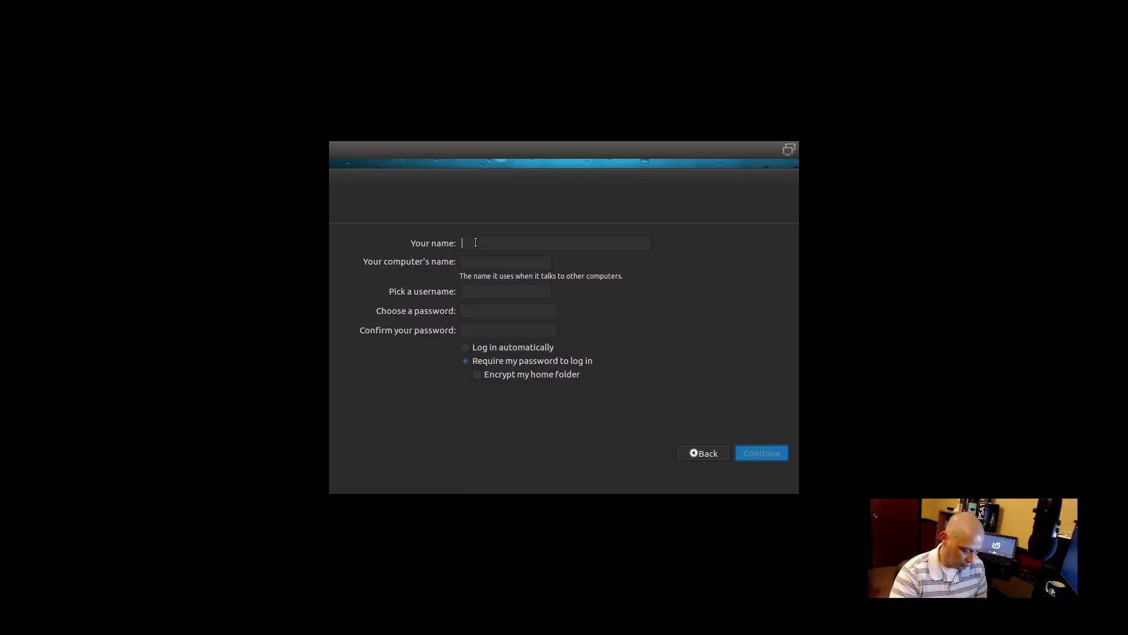
text(dt)
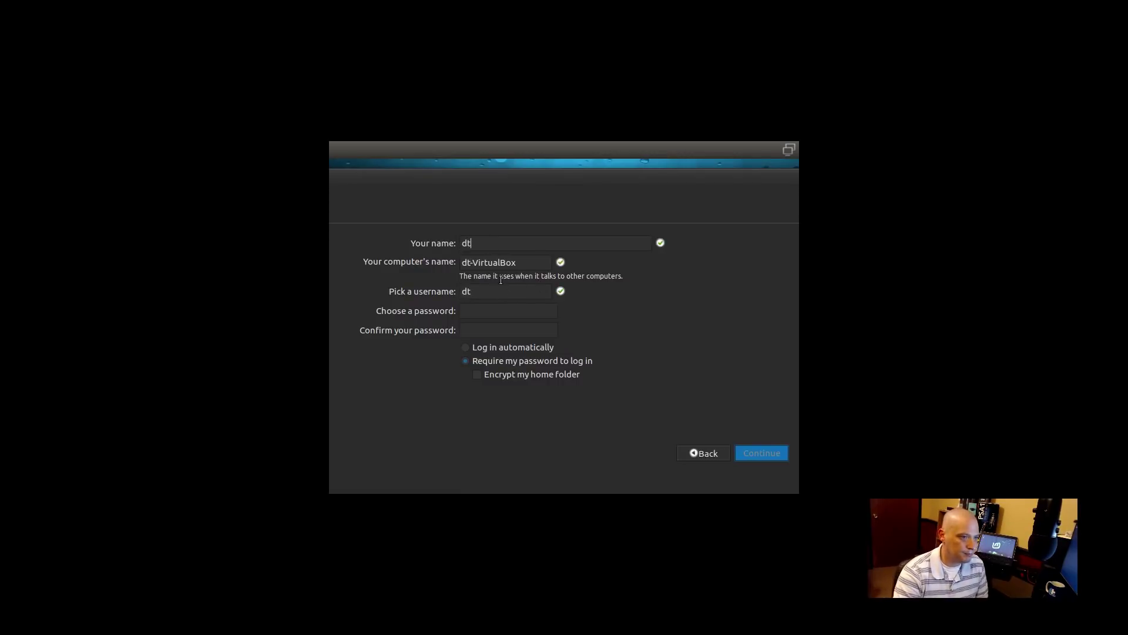
click(490, 307)
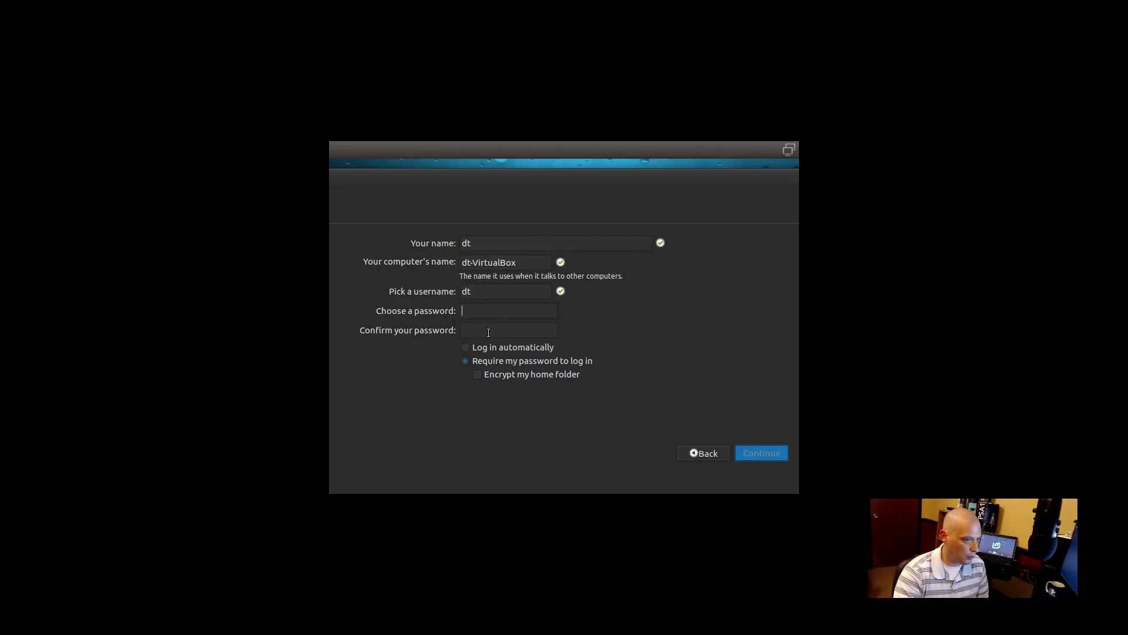
text(●●)
click(488, 333)
text(●●)
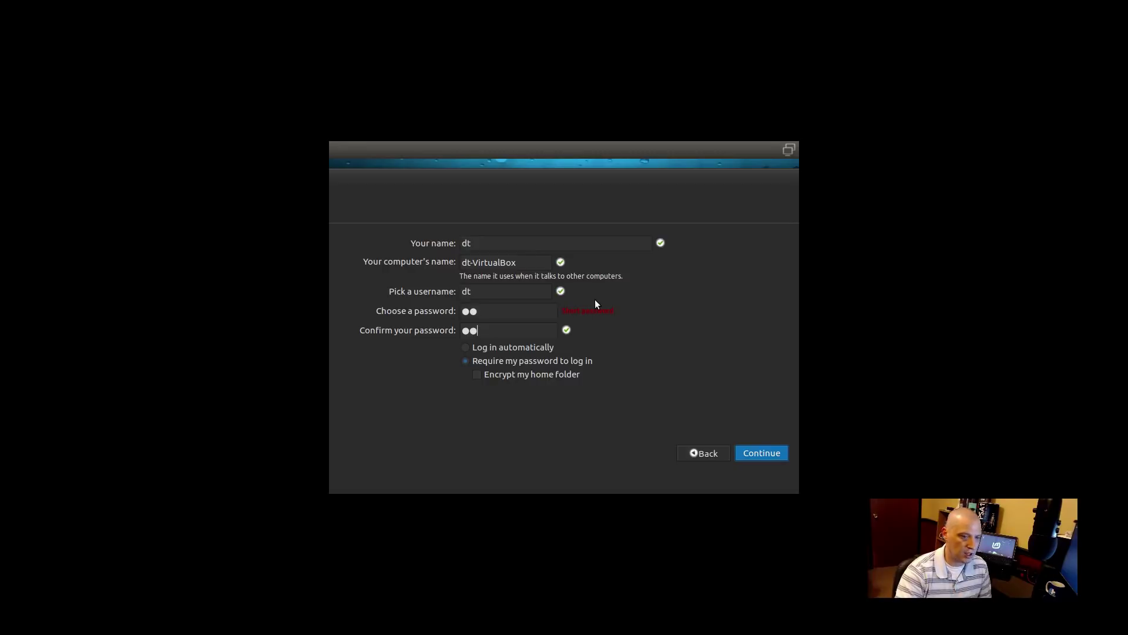
click(758, 457)
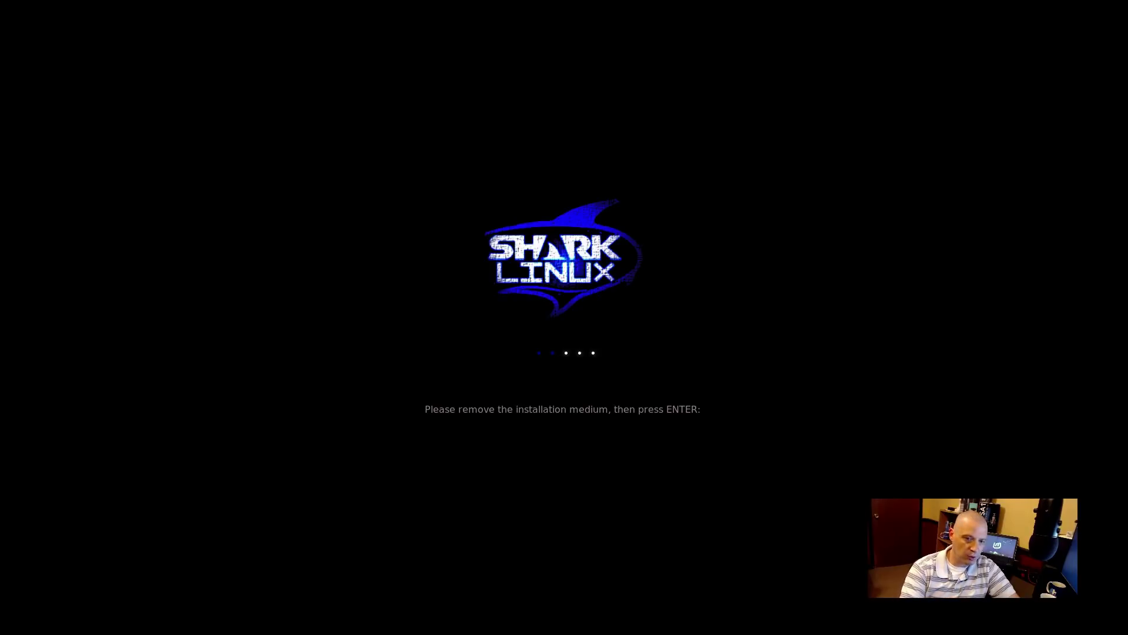
- Restart into the installed SharkLinux system and log in with the account password
key(Return)
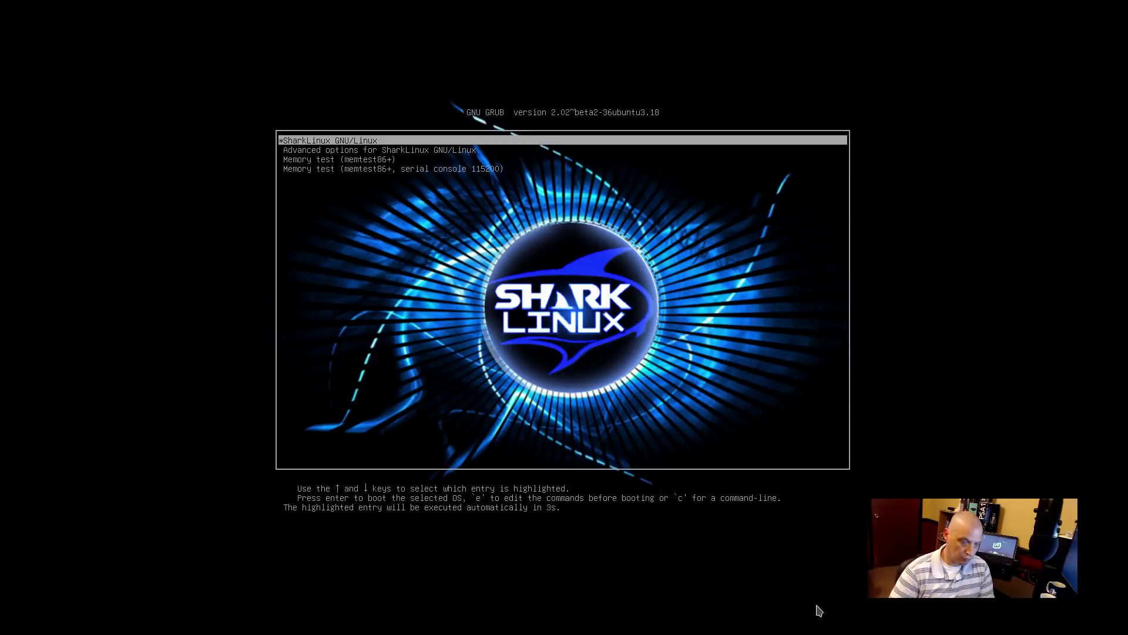
key(Return)
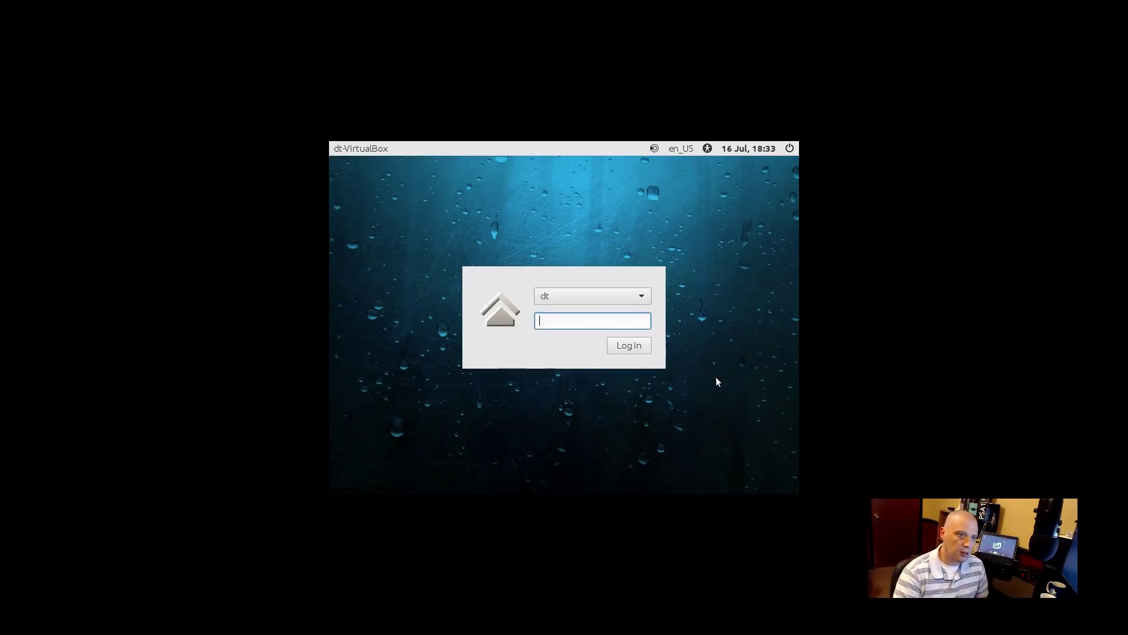
key(Return)
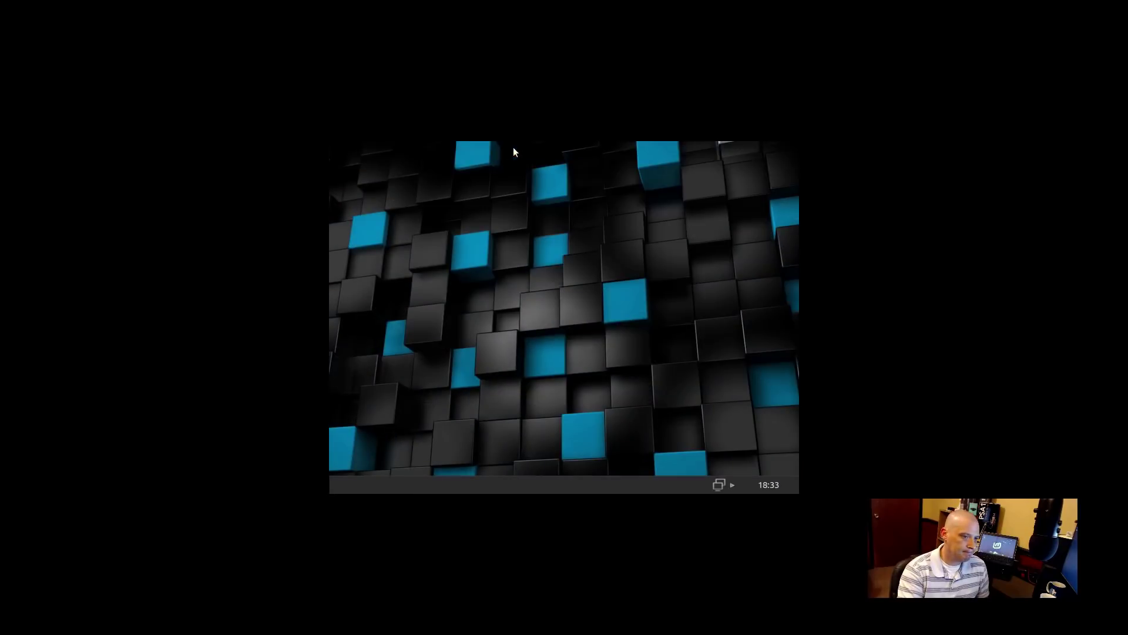
- View the favorites in the start menu, close it, and open the SourceForge shortcut in the web browser
click(352, 486)
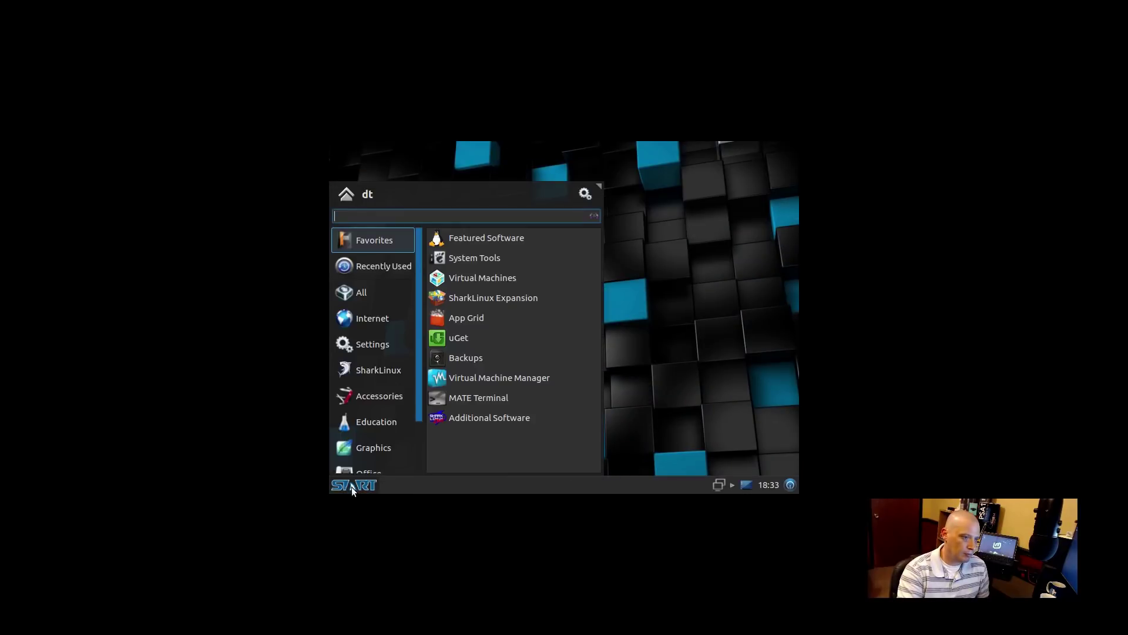
click(716, 314)
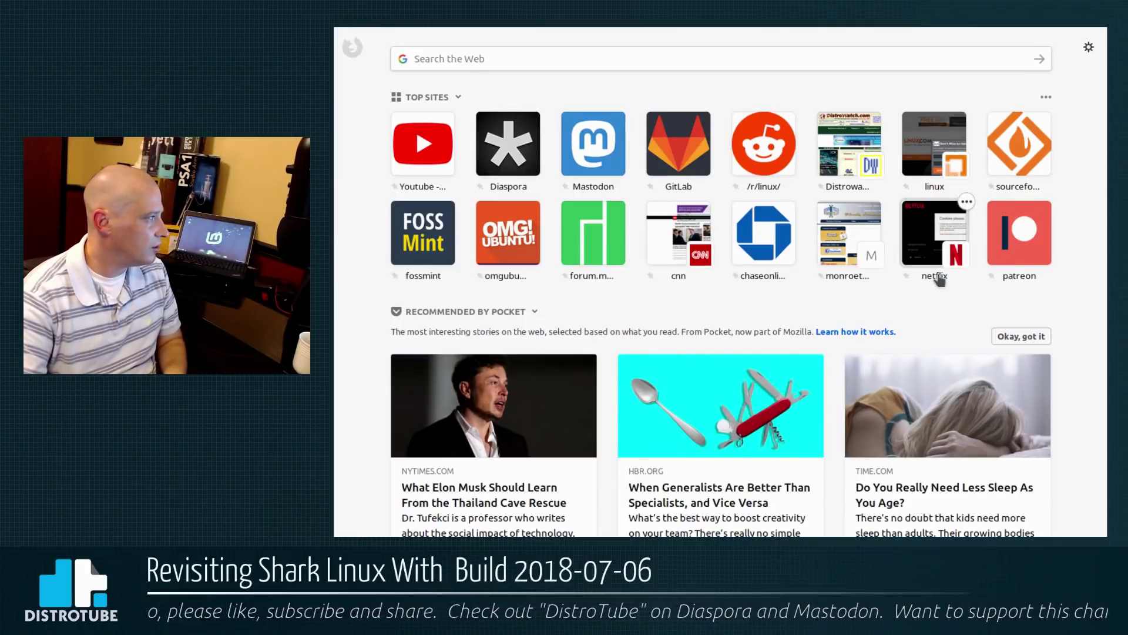
click(1020, 144)
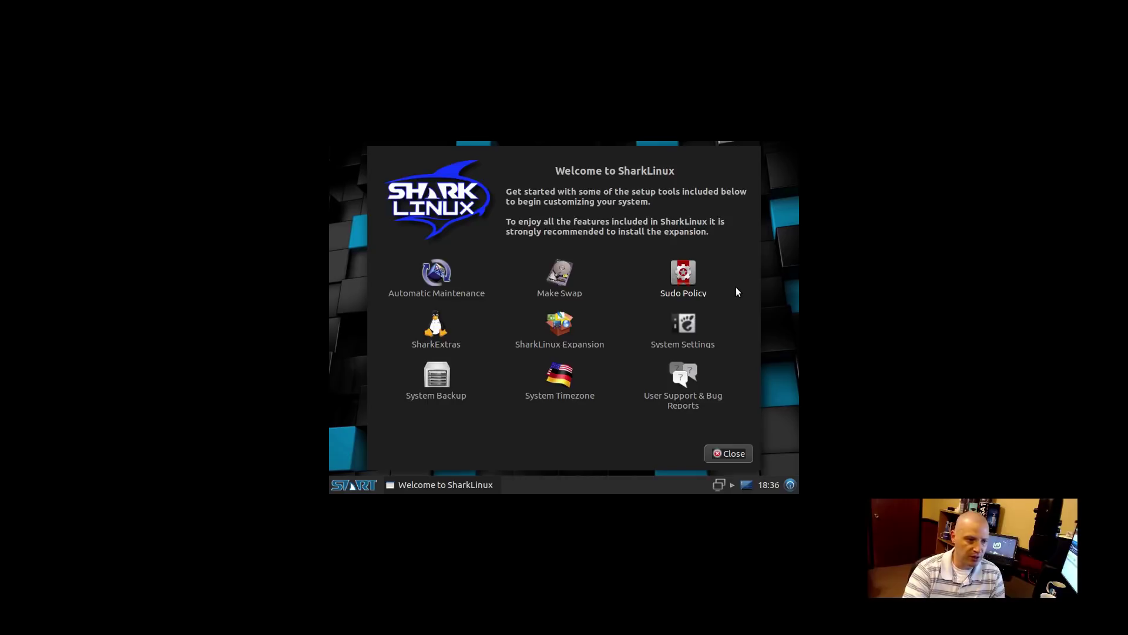
- Install the SharkLinux Expansion from the welcome window and log back in with the account password
click(560, 321)
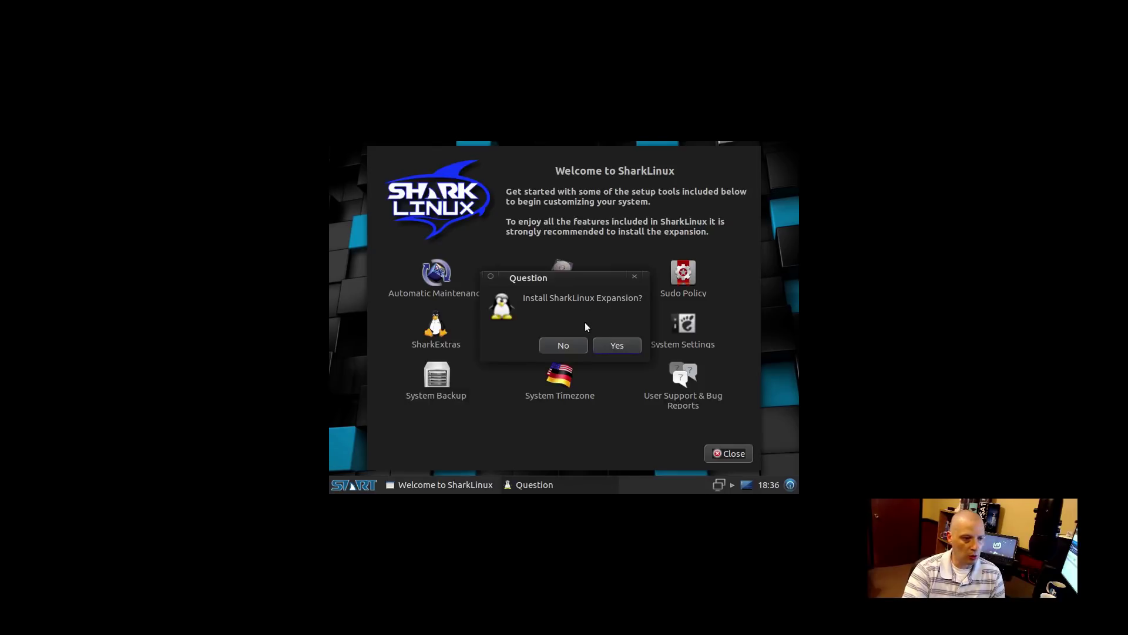
click(621, 345)
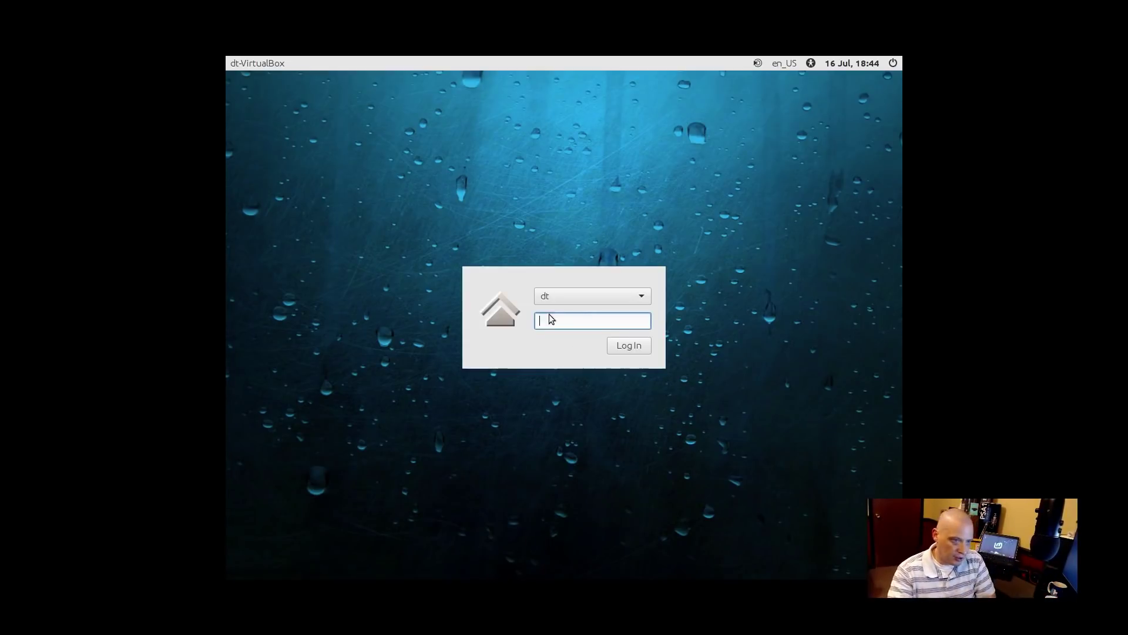
text(••)
key(Return)
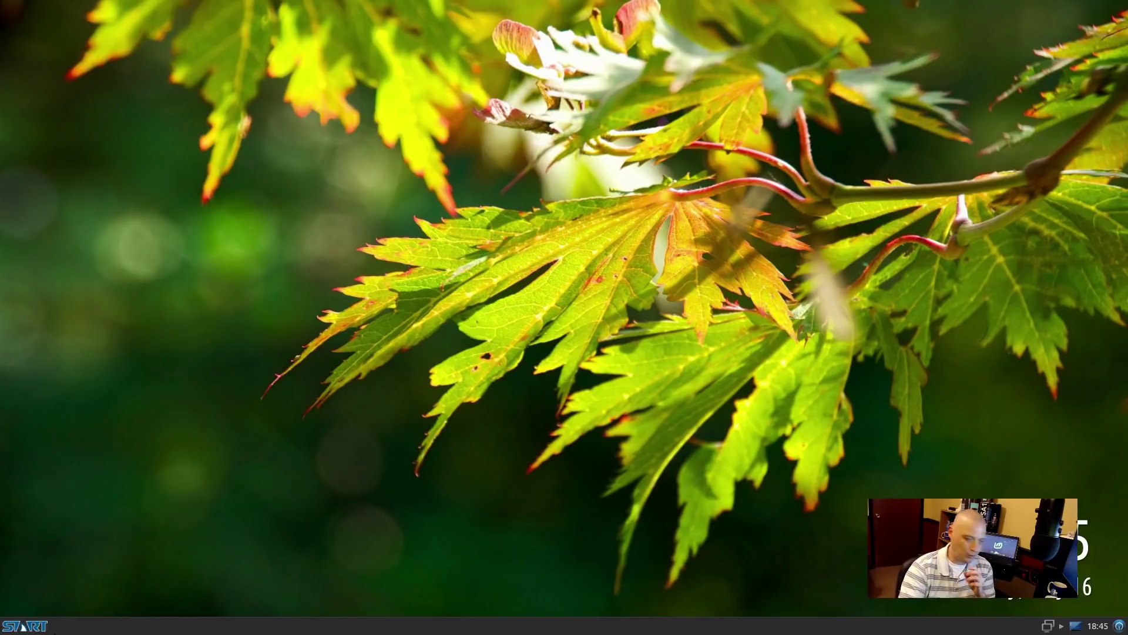
- Enlarge the start menu so that all its application categories fit
click(43, 630)
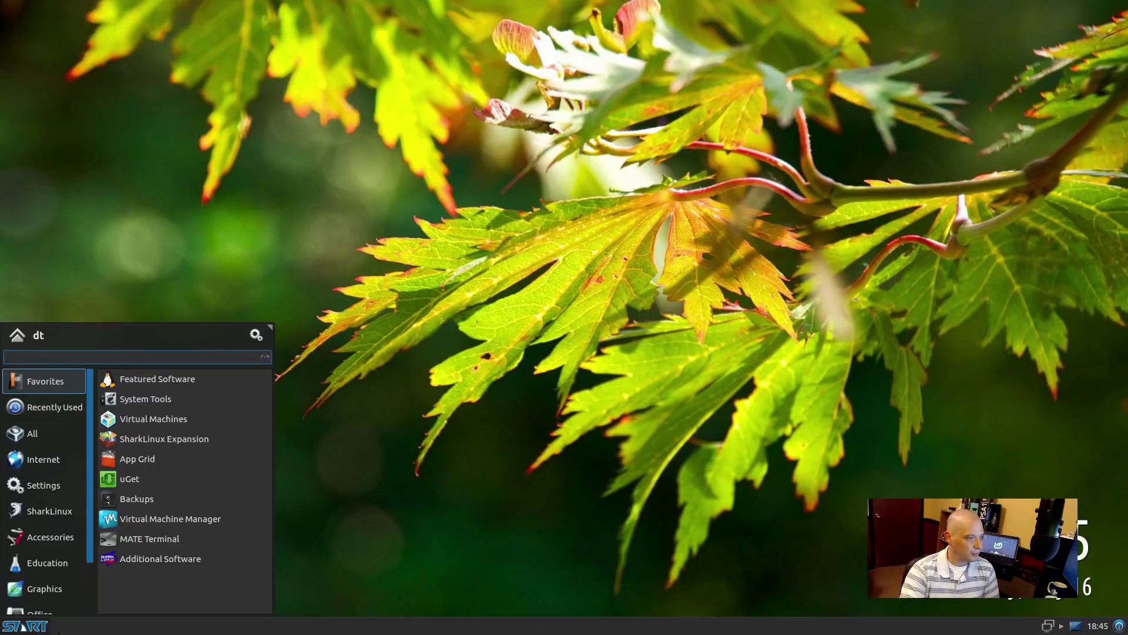
drag(270, 327, 339, 260)
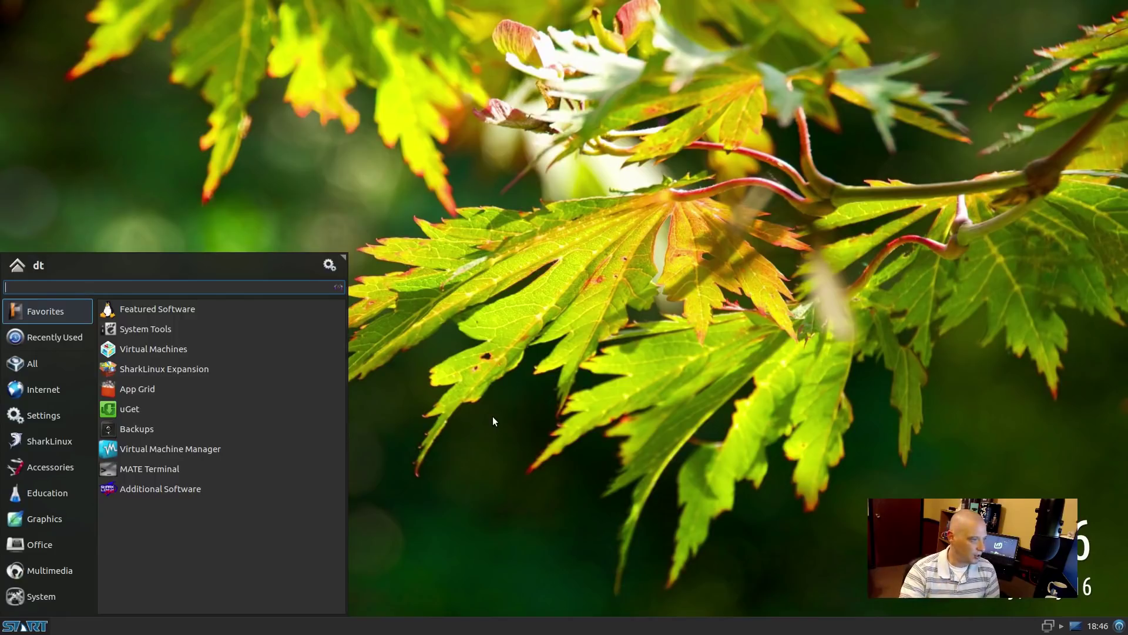
- Launch FileZilla from the Internet applications, dismiss its welcome dialog and close the program
click(58, 388)
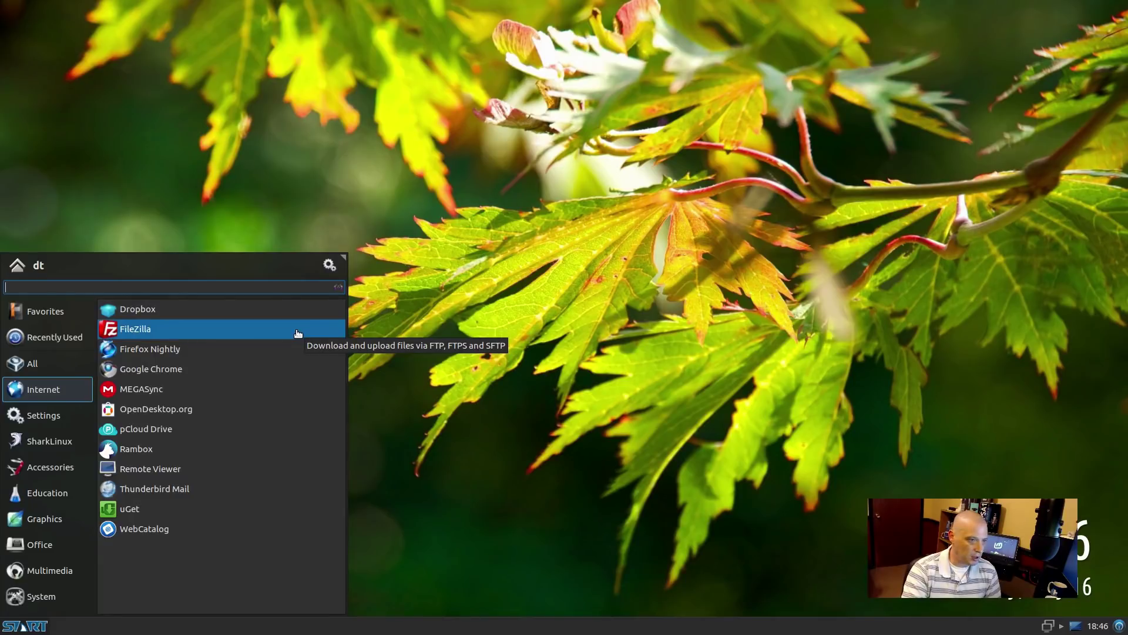
click(298, 334)
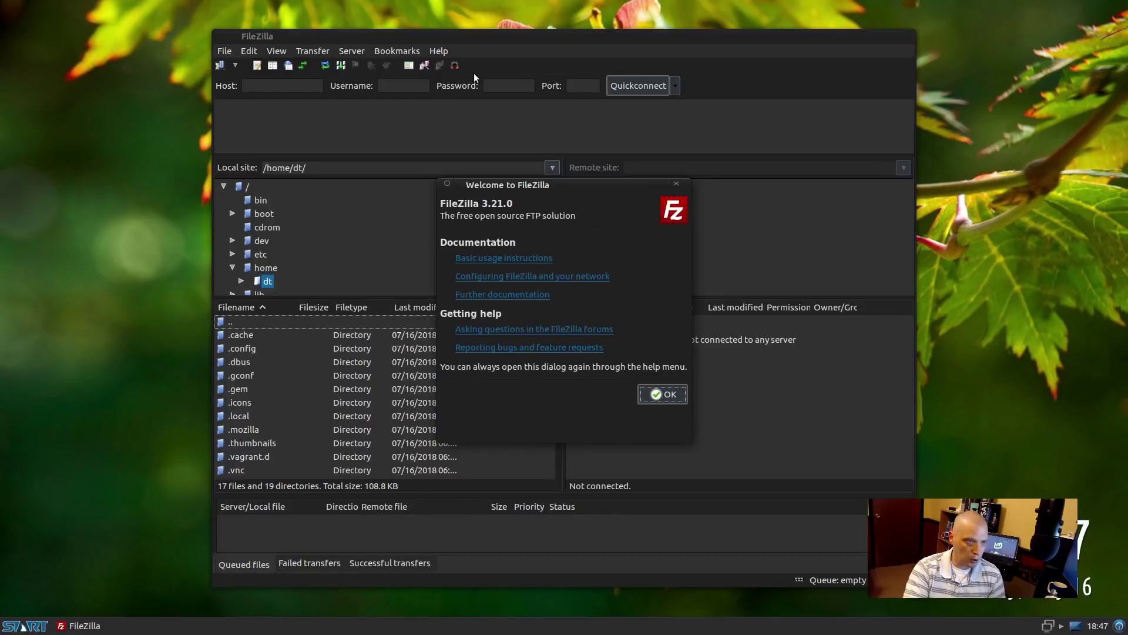
click(675, 185)
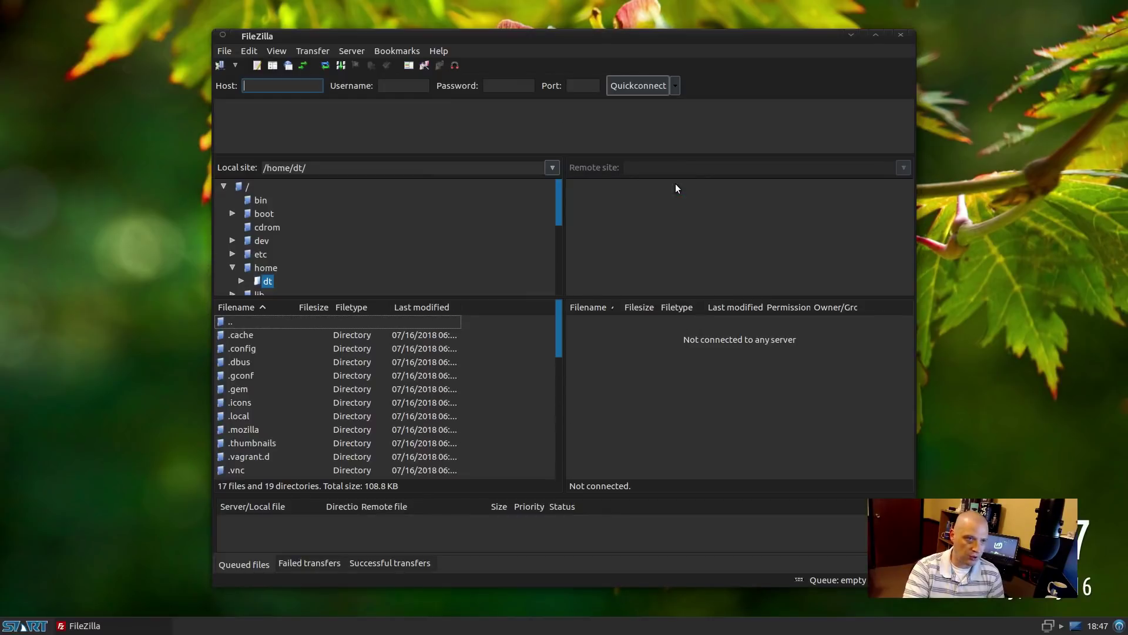
click(907, 35)
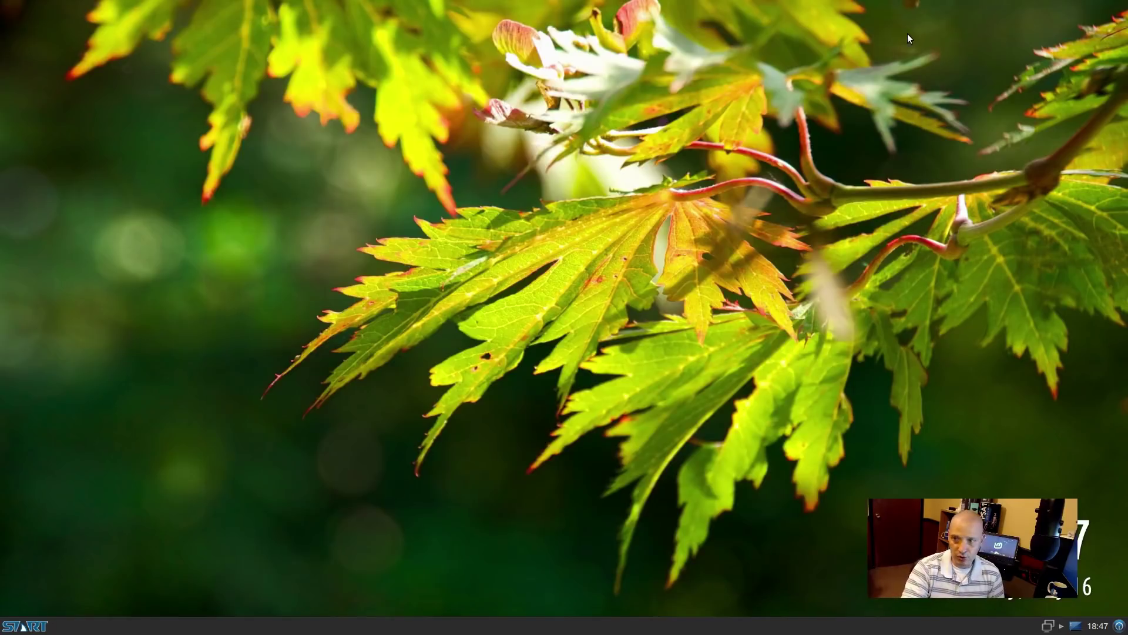
- Launch Firefox Nightly from the Internet applications and close the Mozilla privacy notice tab
click(26, 626)
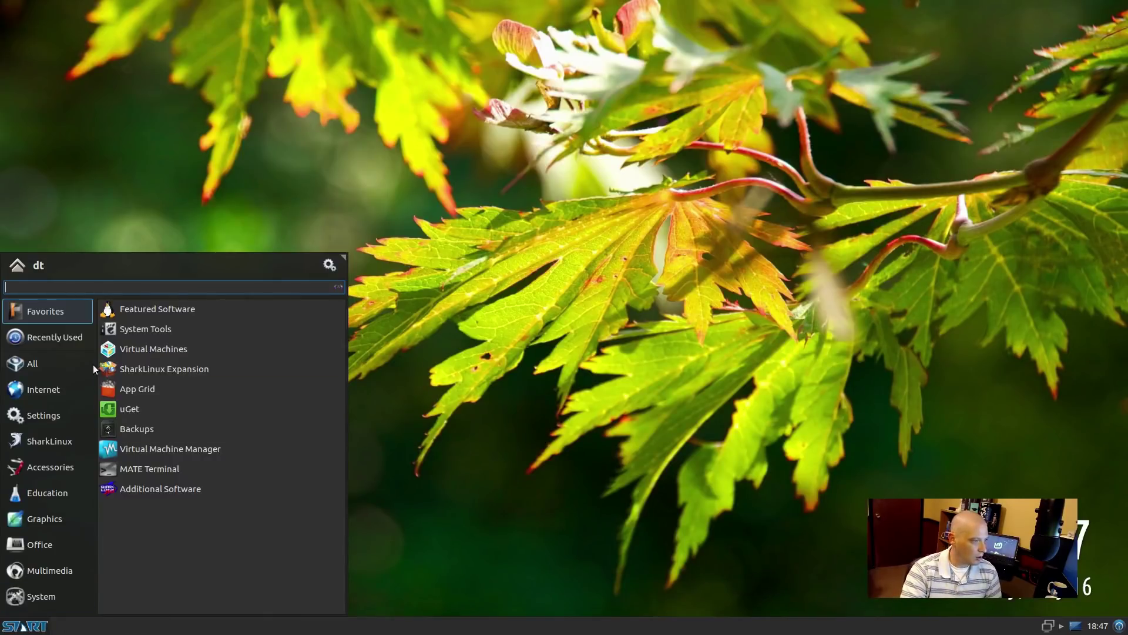
click(37, 389)
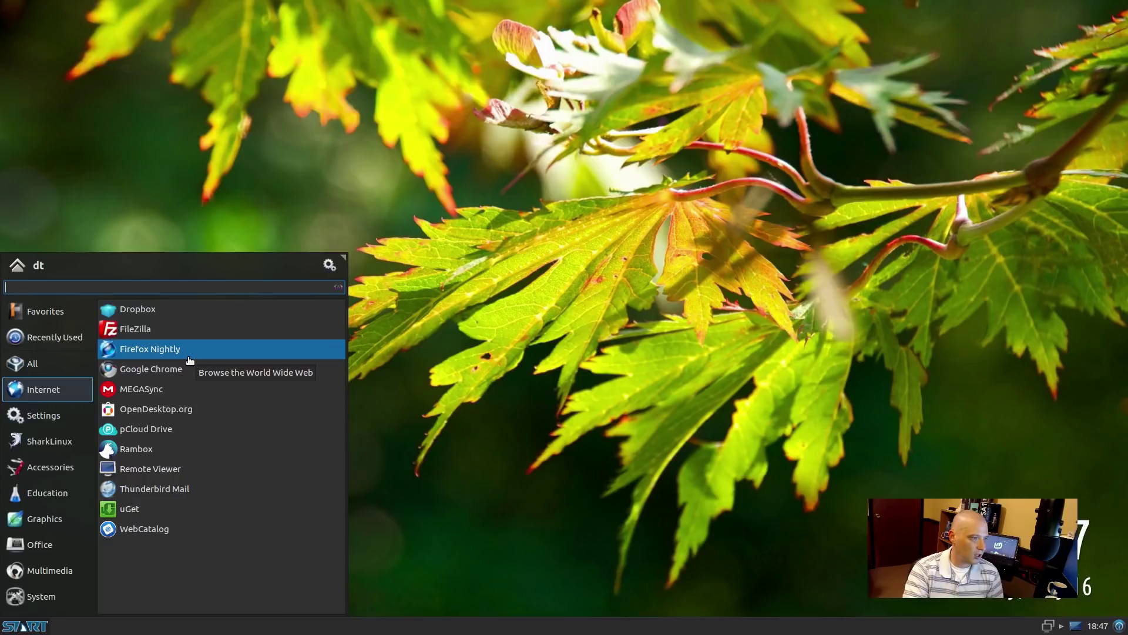
click(189, 359)
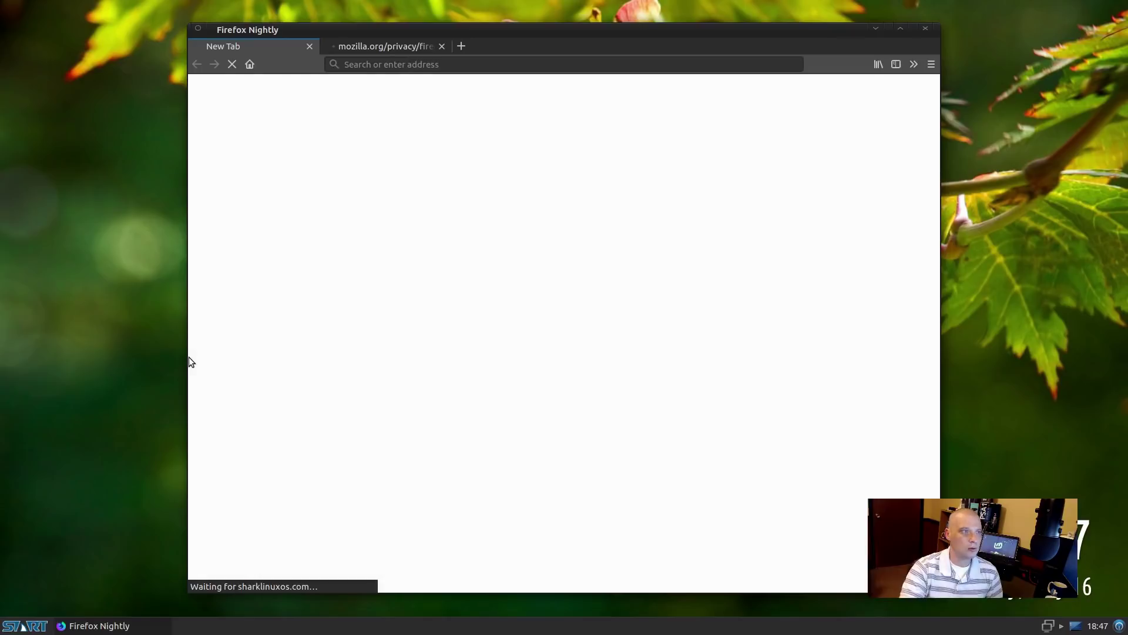
click(437, 42)
click(441, 45)
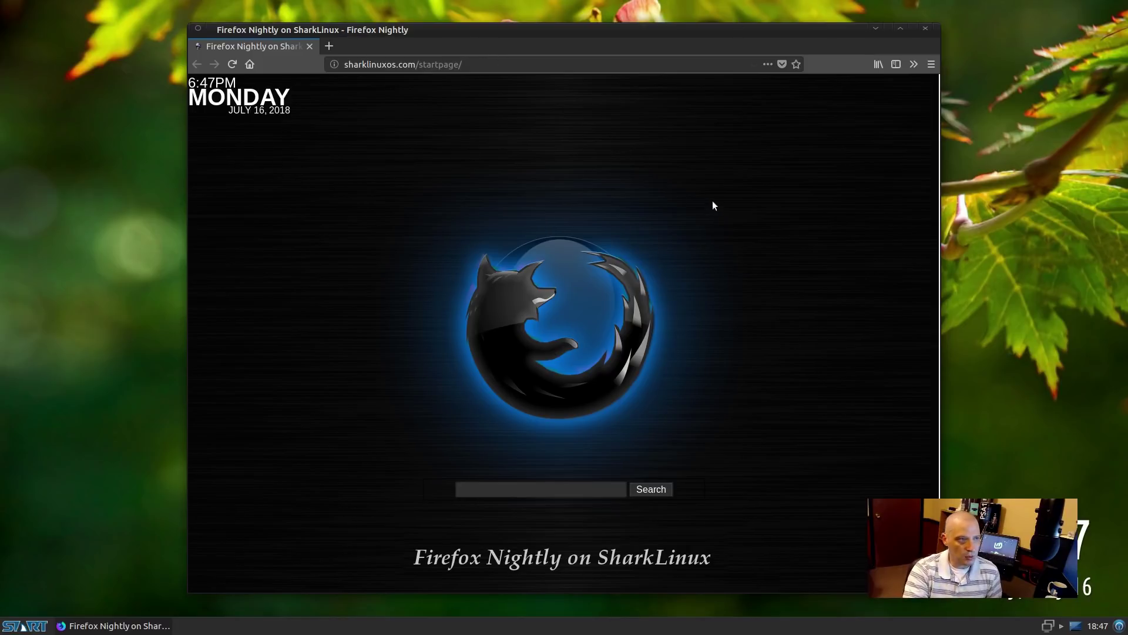
- Check the version information of Firefox Nightly, and close the browser and its About window
click(931, 64)
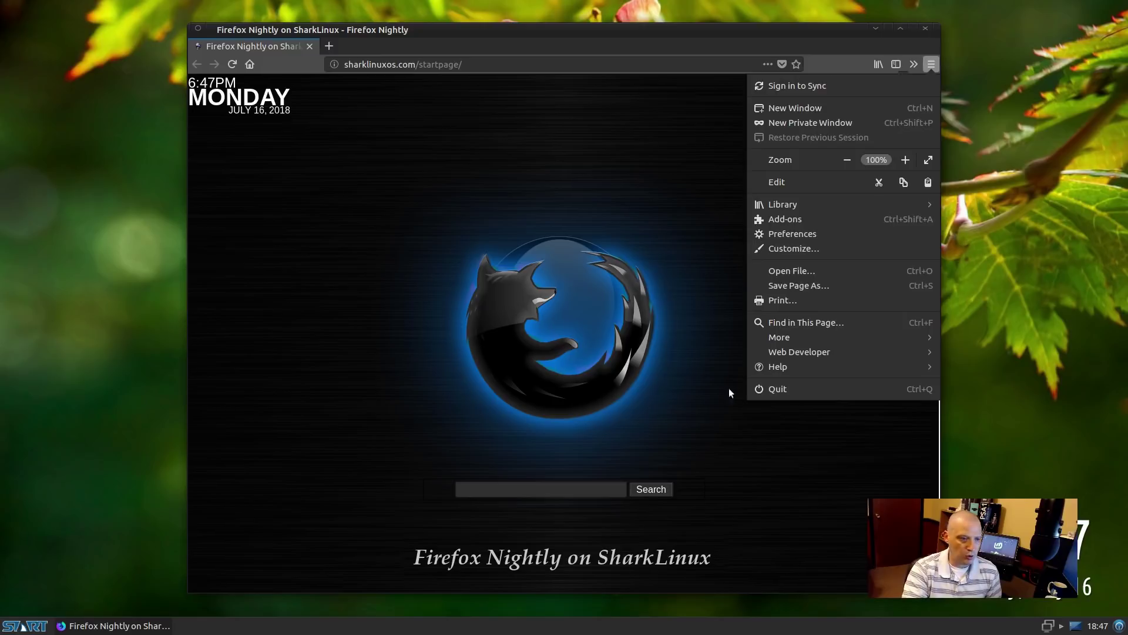
click(808, 372)
click(797, 213)
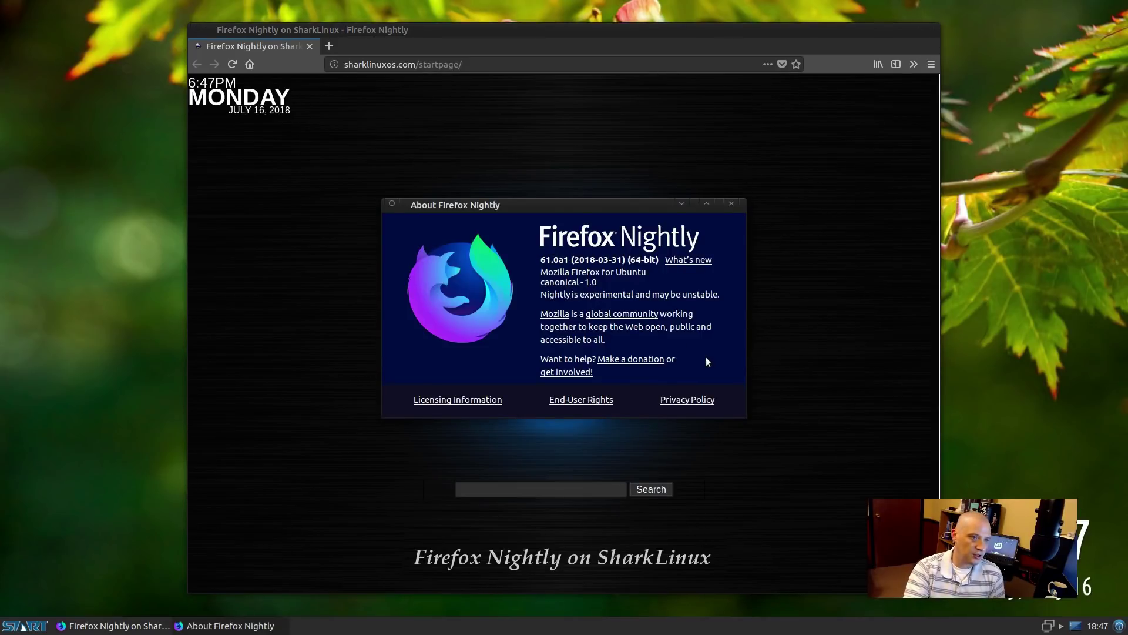
click(795, 199)
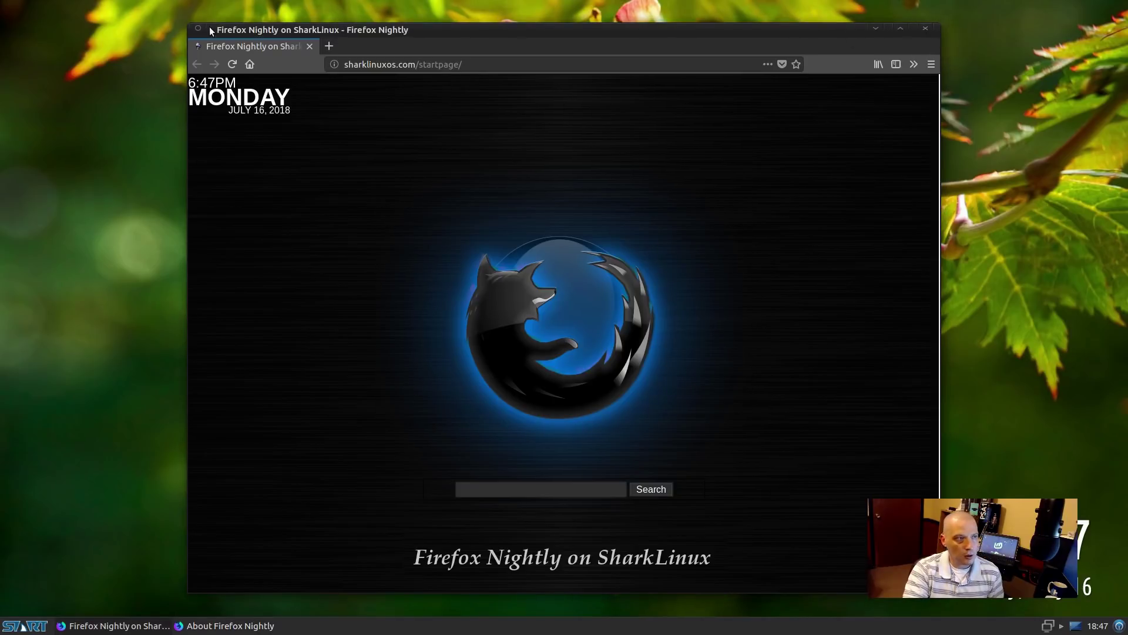
click(309, 46)
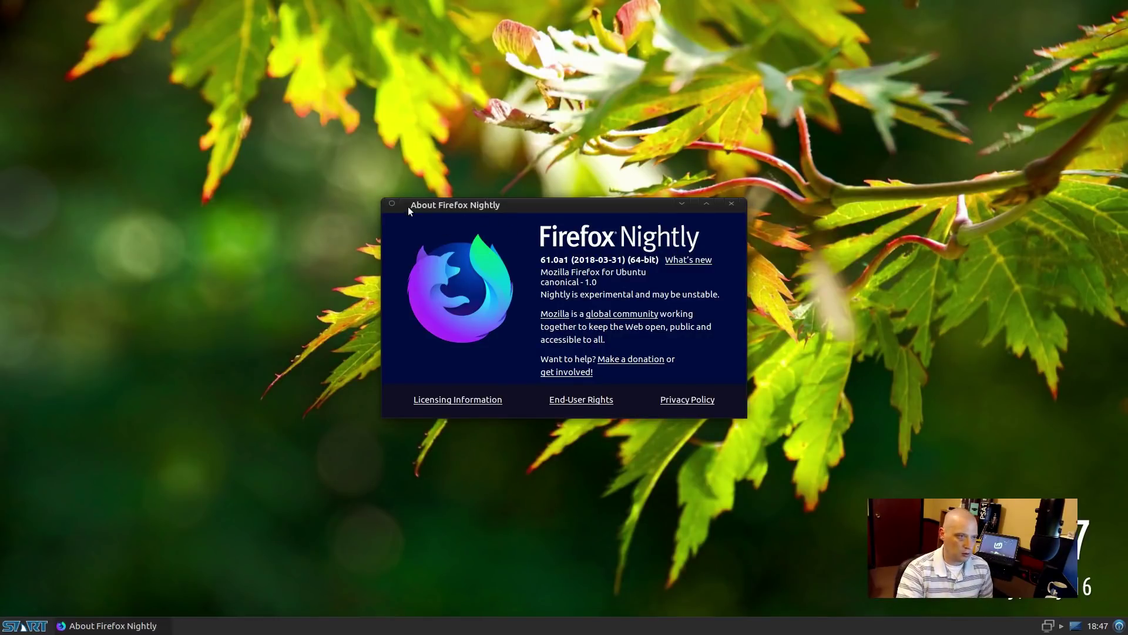
click(733, 206)
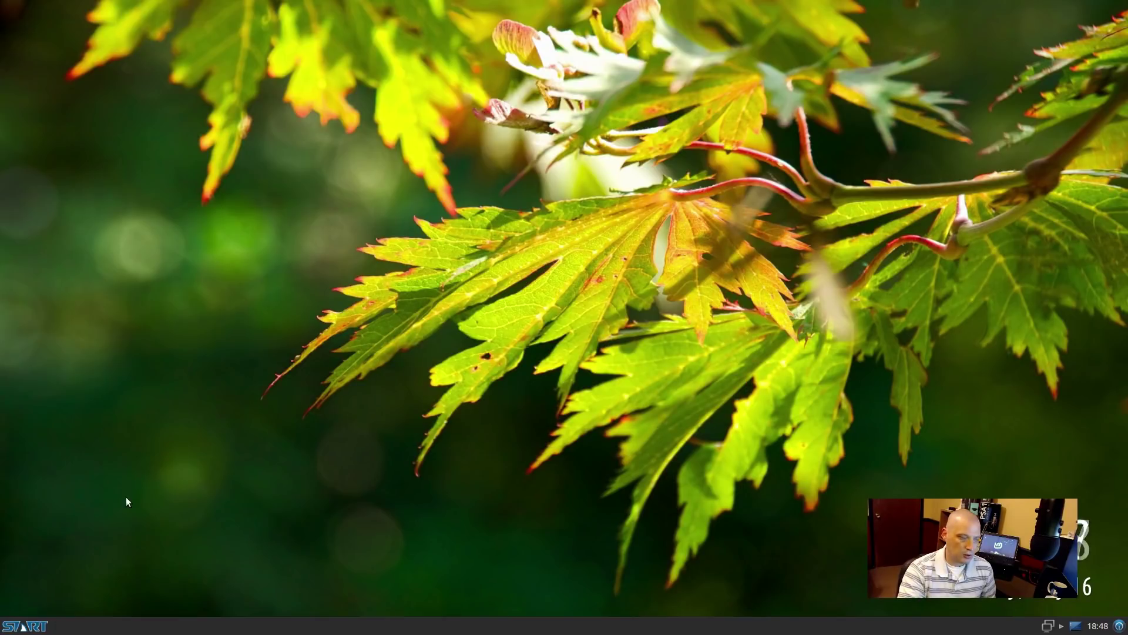
- Launch Google Chrome from the Internet applications, declining to make it the default browser and to send usage statistics and crash reports
click(44, 623)
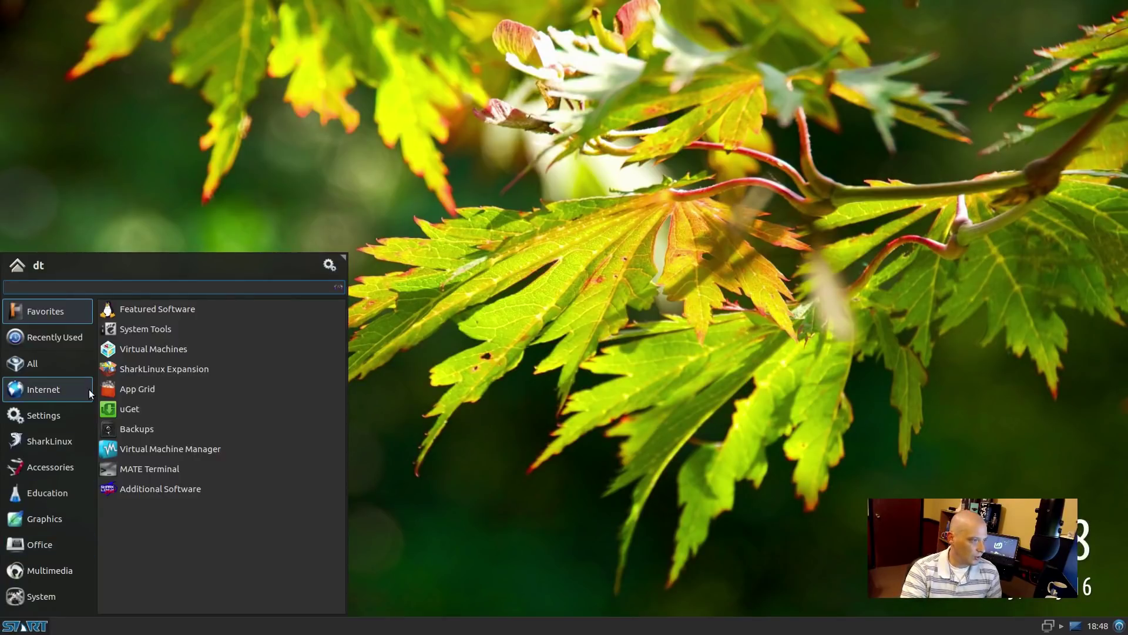
click(91, 394)
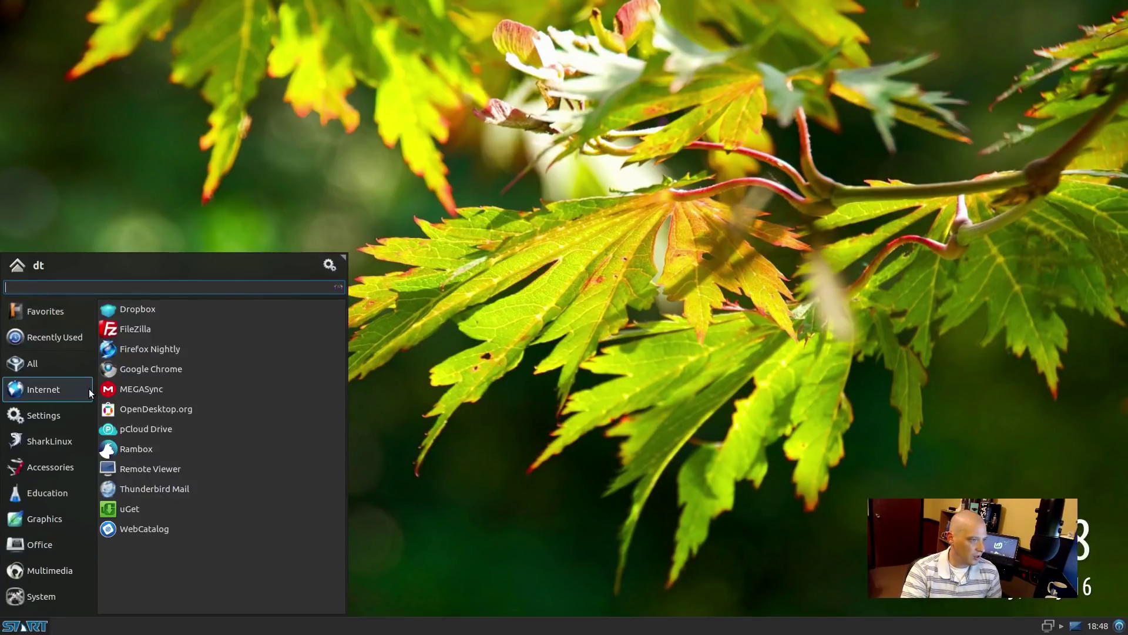
click(267, 369)
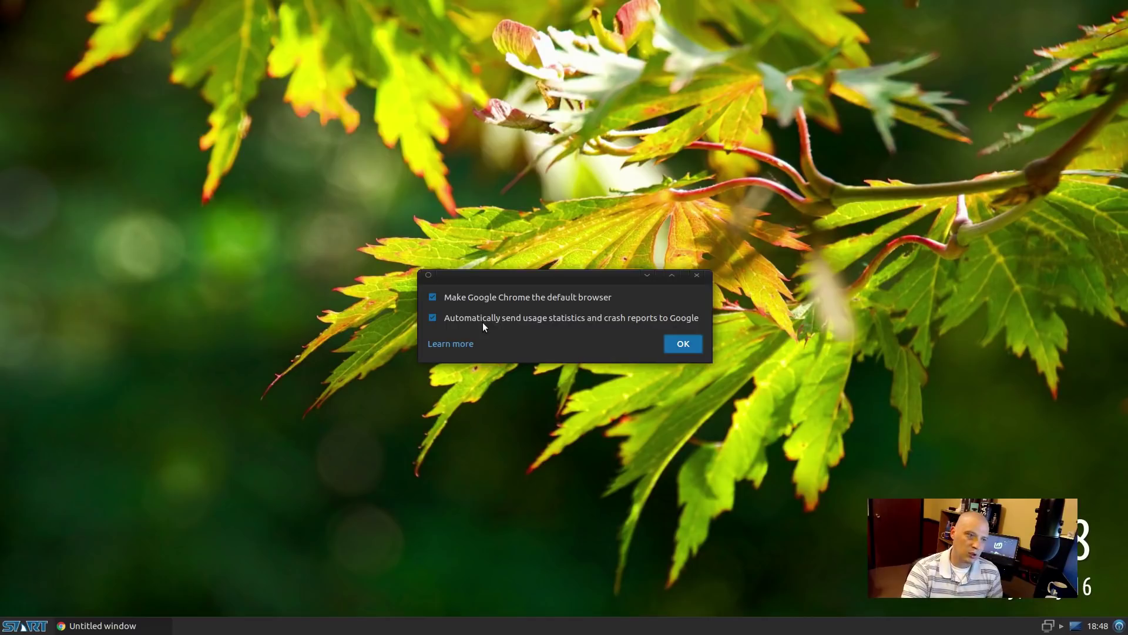
click(444, 300)
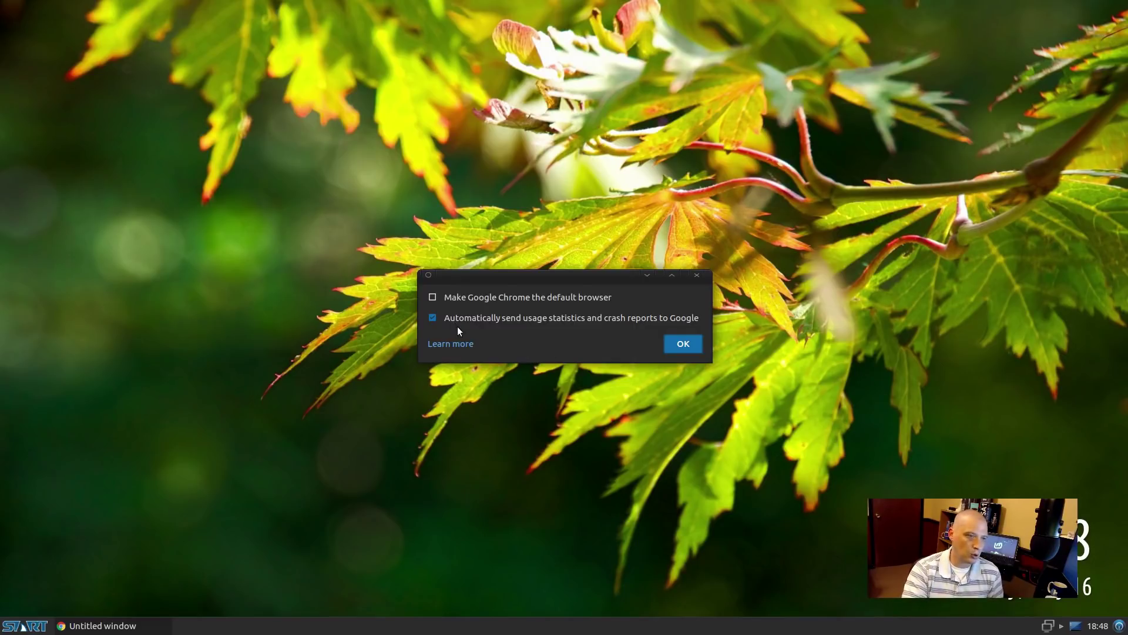
click(433, 318)
click(683, 344)
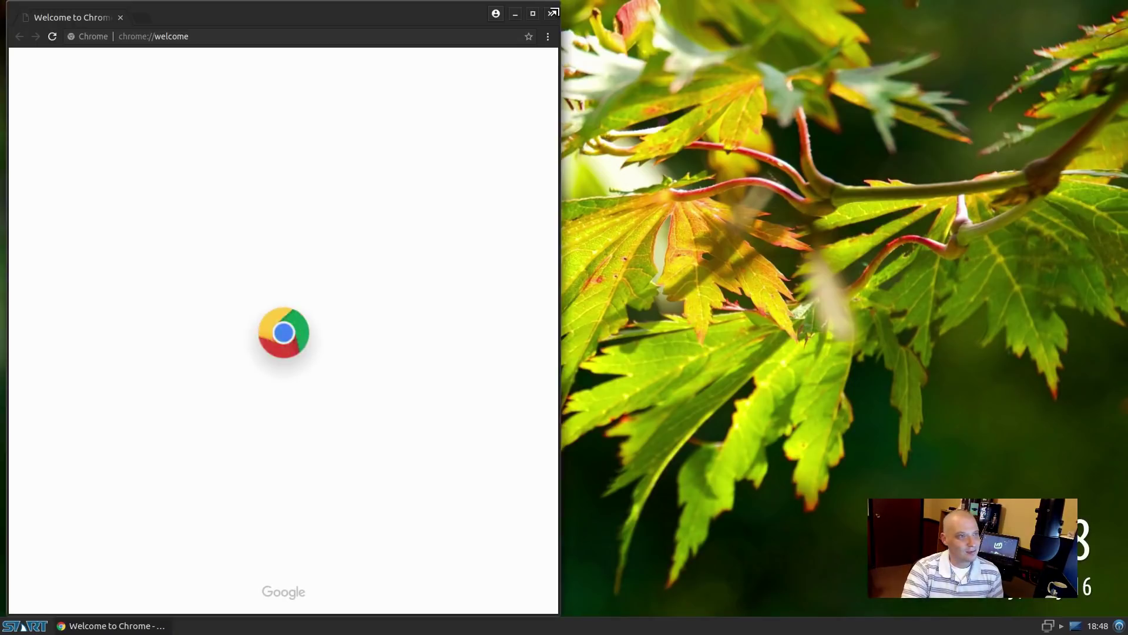
- Check the version information of Google Chrome, maximize its window and close the browser
click(548, 37)
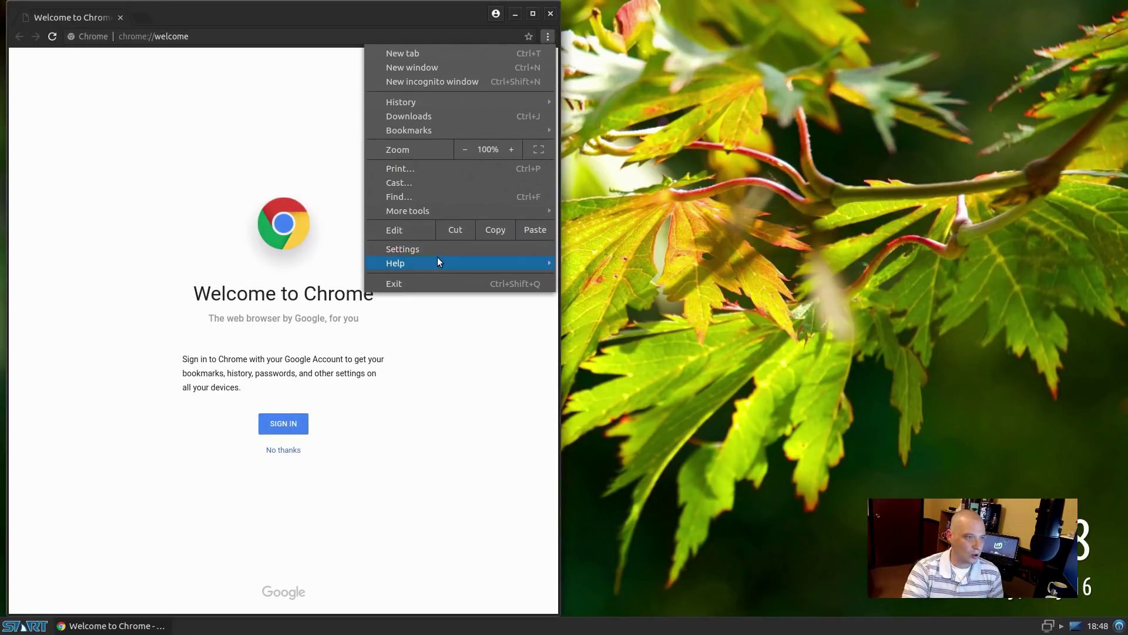
mouse_move(420, 263)
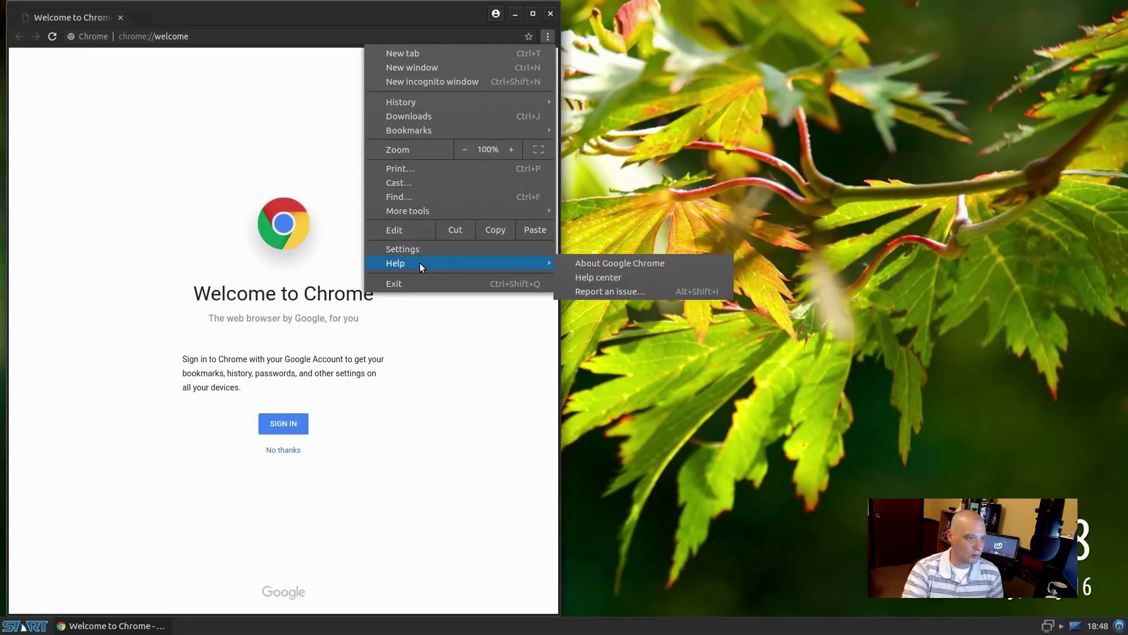
click(612, 262)
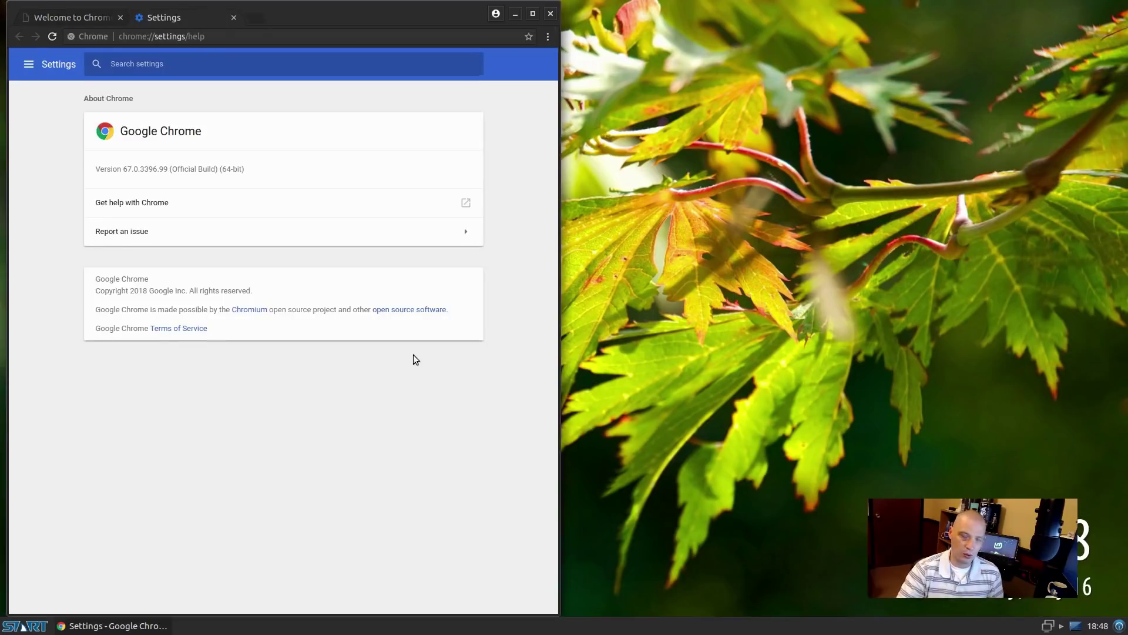
double_click(431, 12)
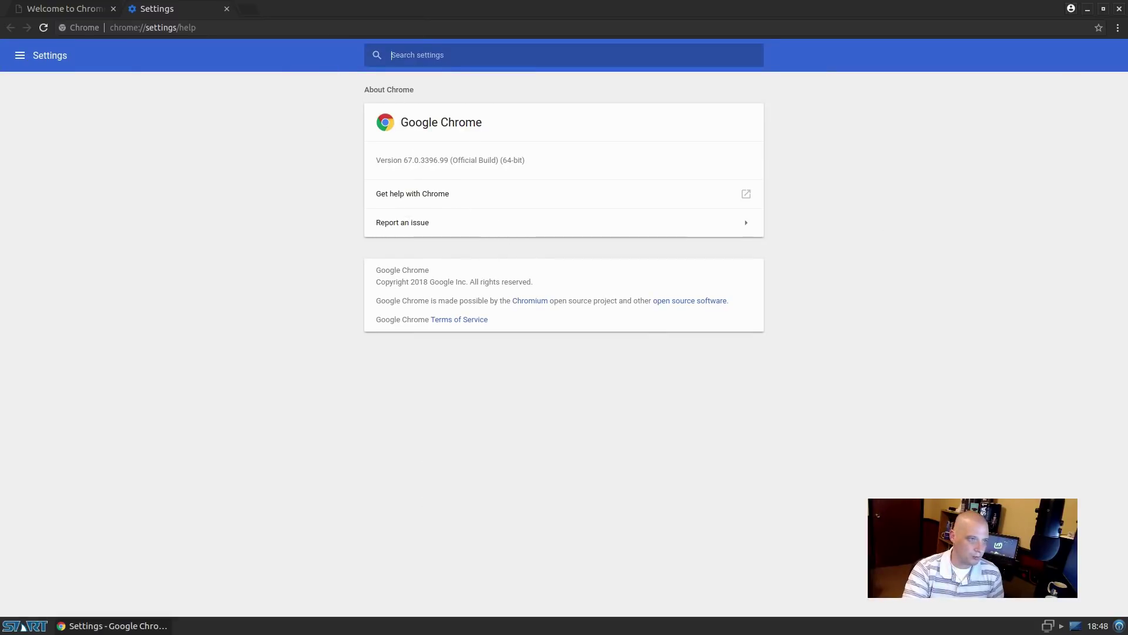
click(1119, 8)
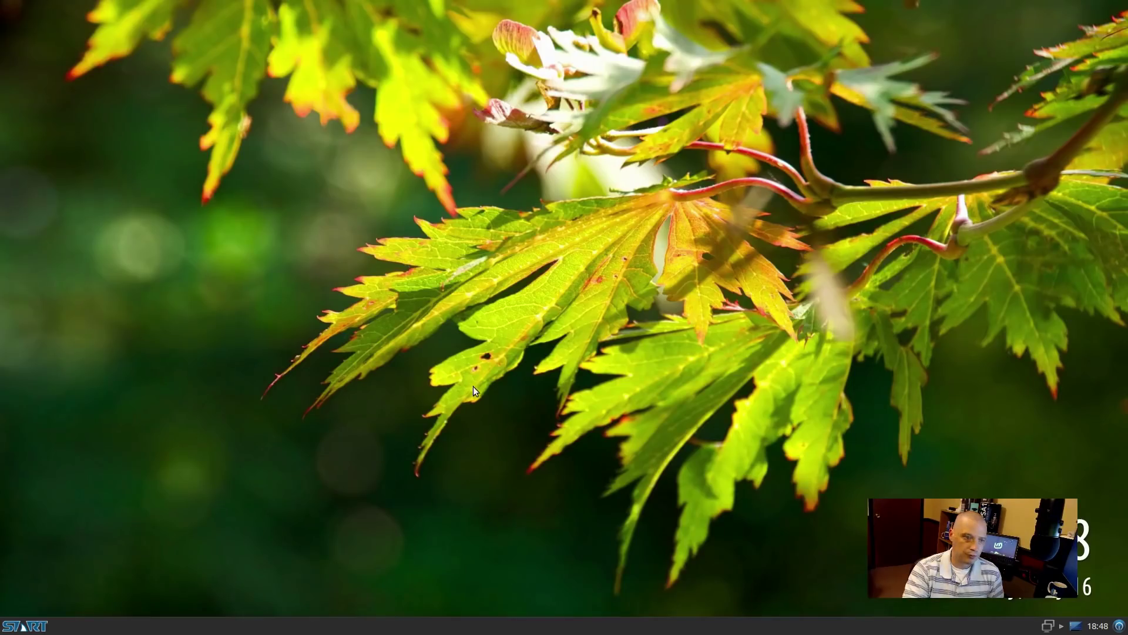
- Launch Rambox from the Internet applications
click(21, 625)
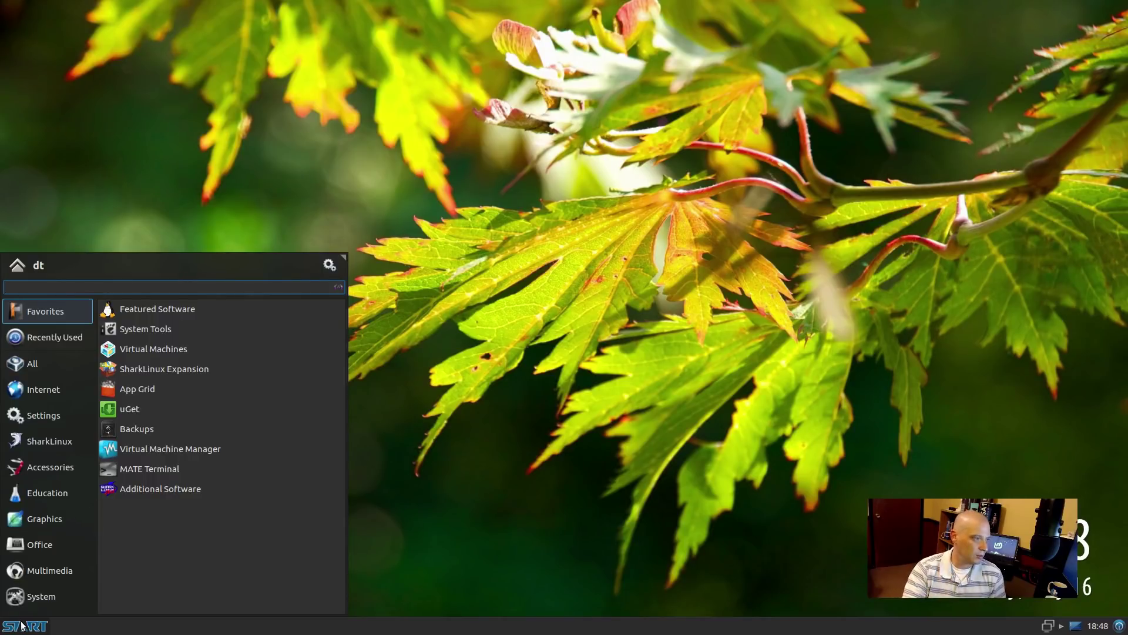
click(45, 392)
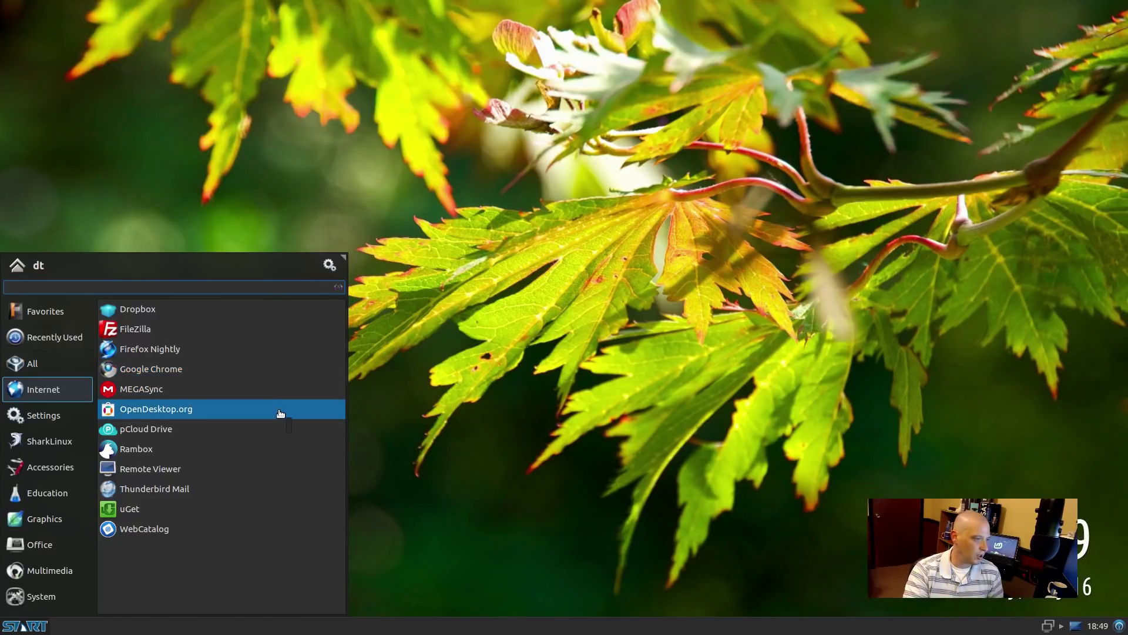
click(260, 447)
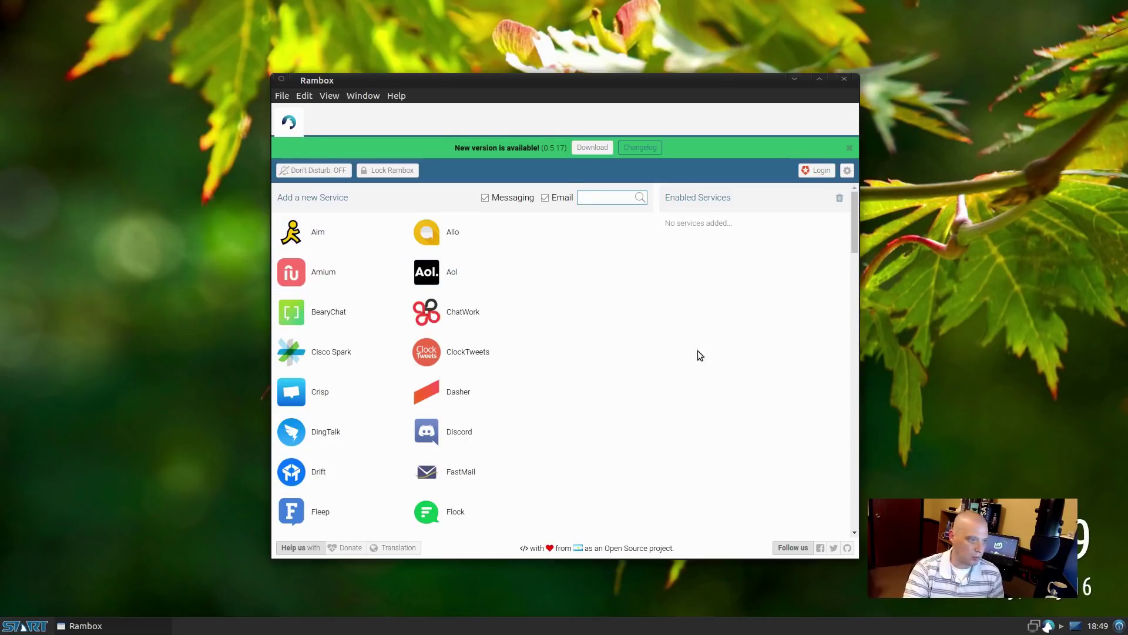
- Examine the list of messaging and email services that can be added in Rambox, and close its window
scroll(739, 435, down, 10)
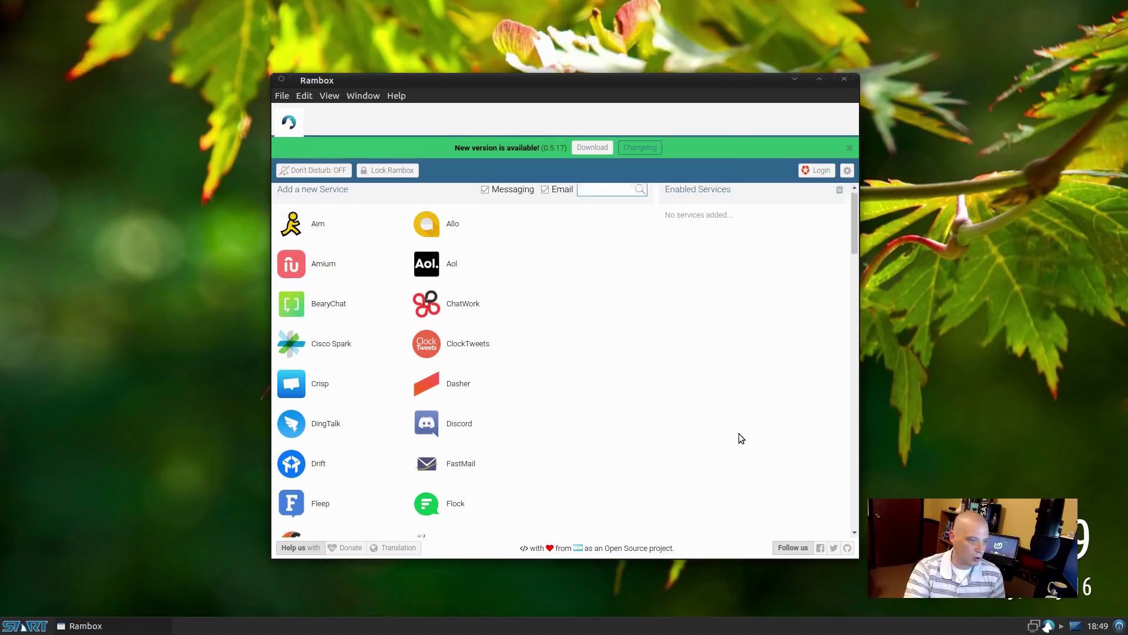
scroll(739, 435, down, 3)
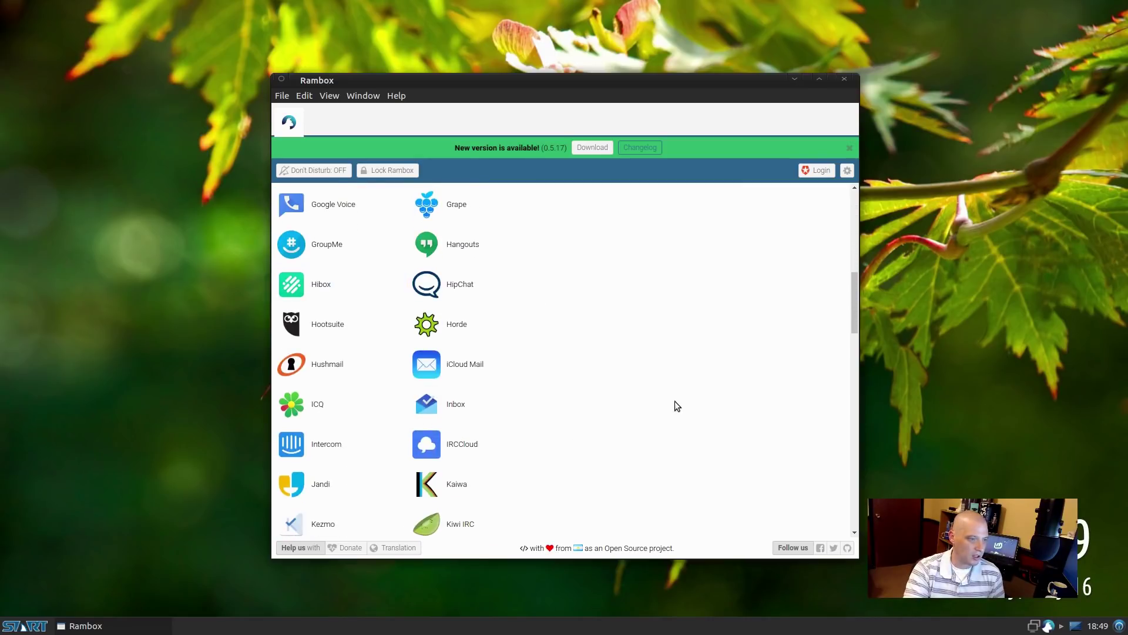
scroll(675, 401, down, 8)
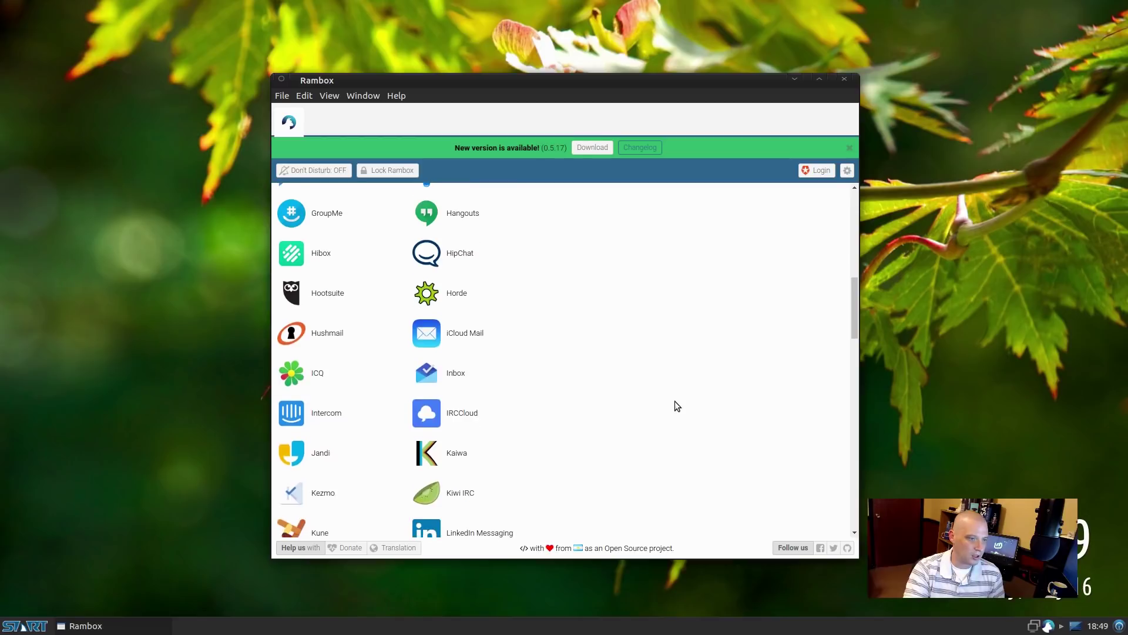
scroll(675, 401, down, 4)
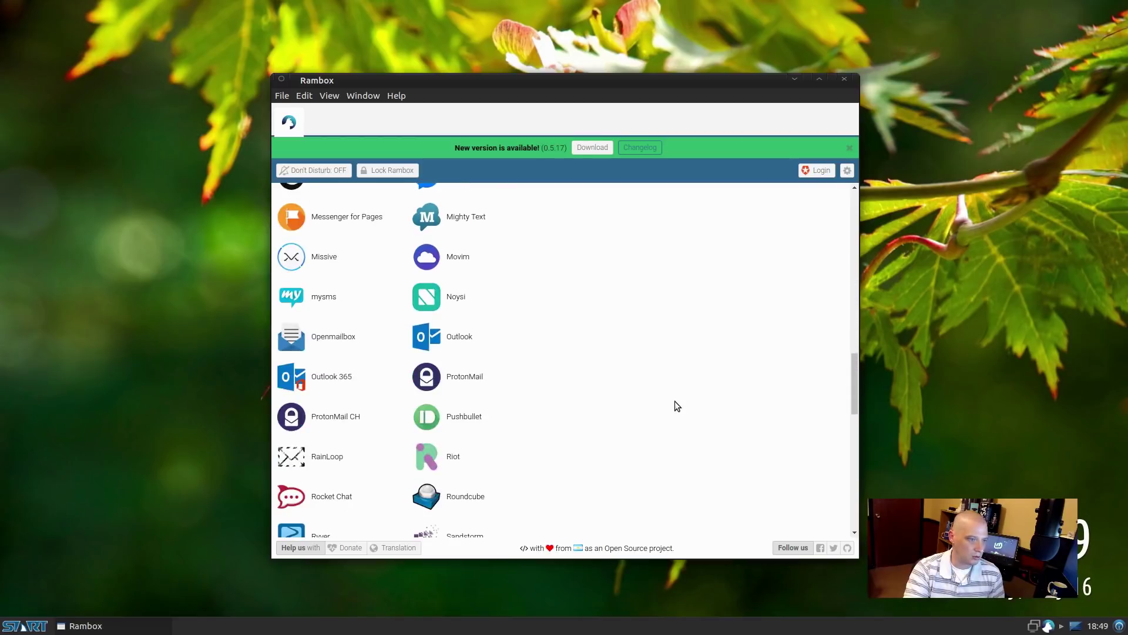
scroll(676, 402, down, 2)
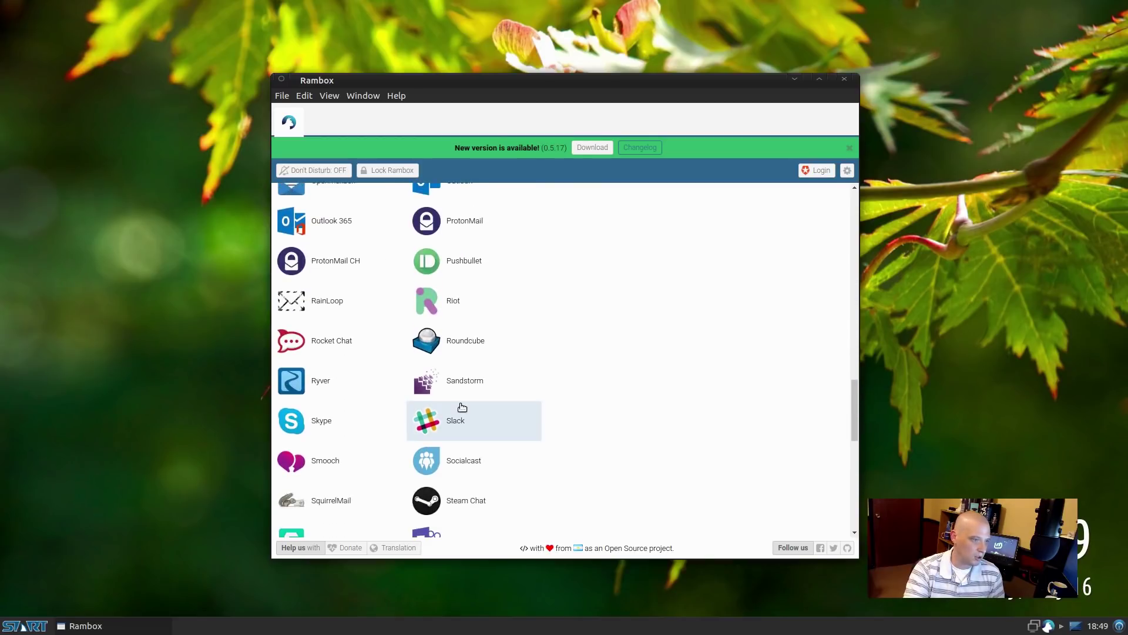
scroll(593, 389, down, 8)
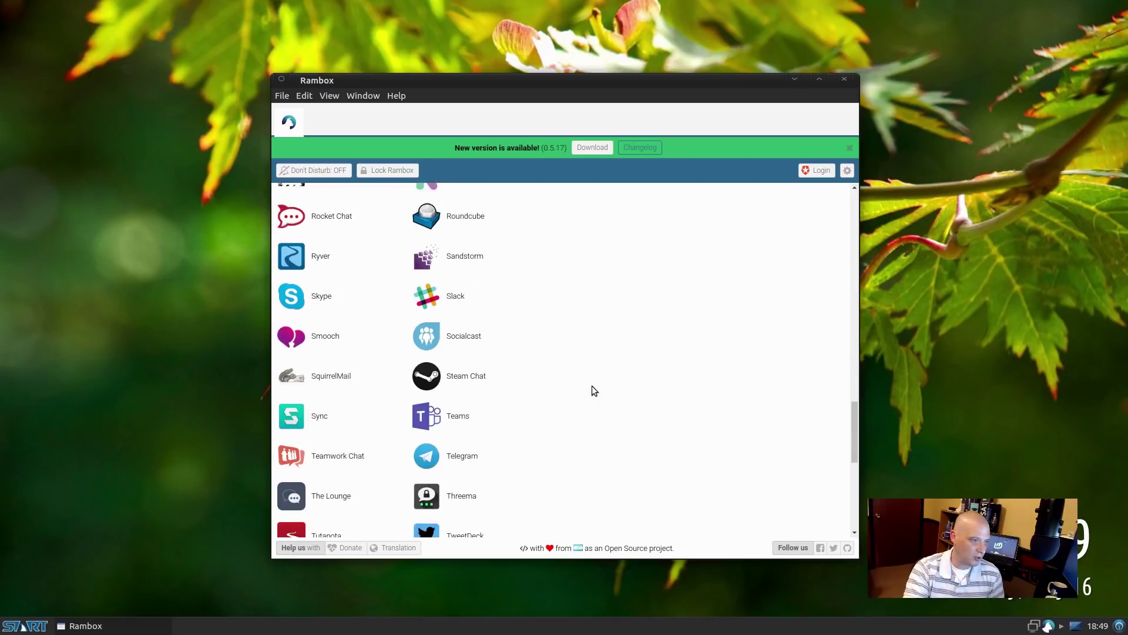
scroll(573, 386, down, 3)
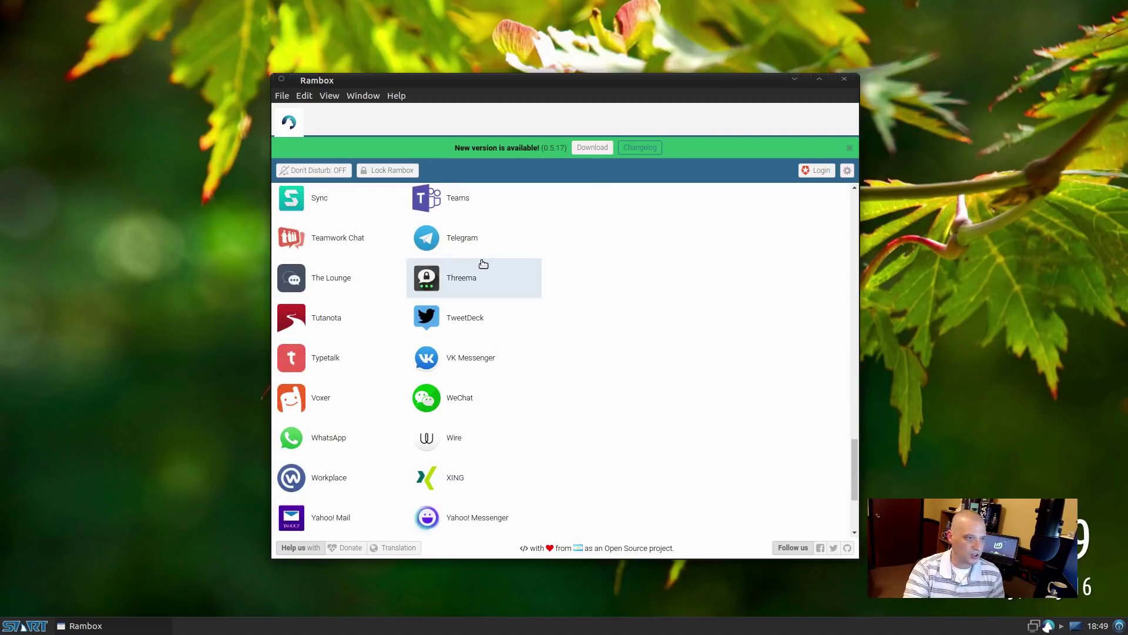
scroll(746, 467, down, 2)
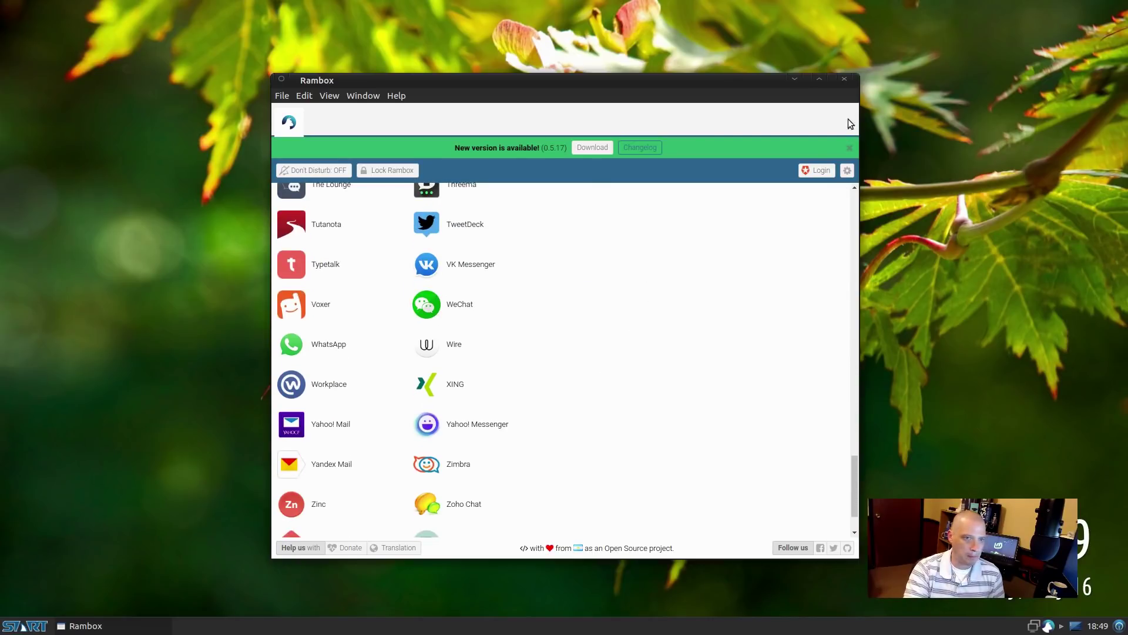
click(845, 83)
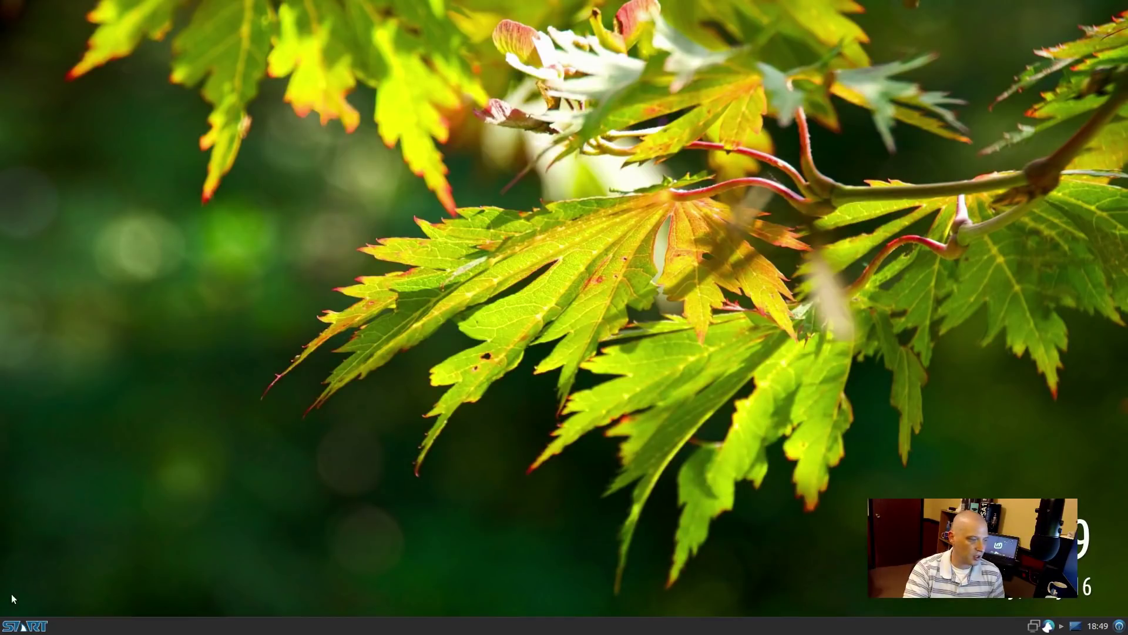
- Launch Remote Viewer from the Internet applications and close its connection details dialog
click(18, 626)
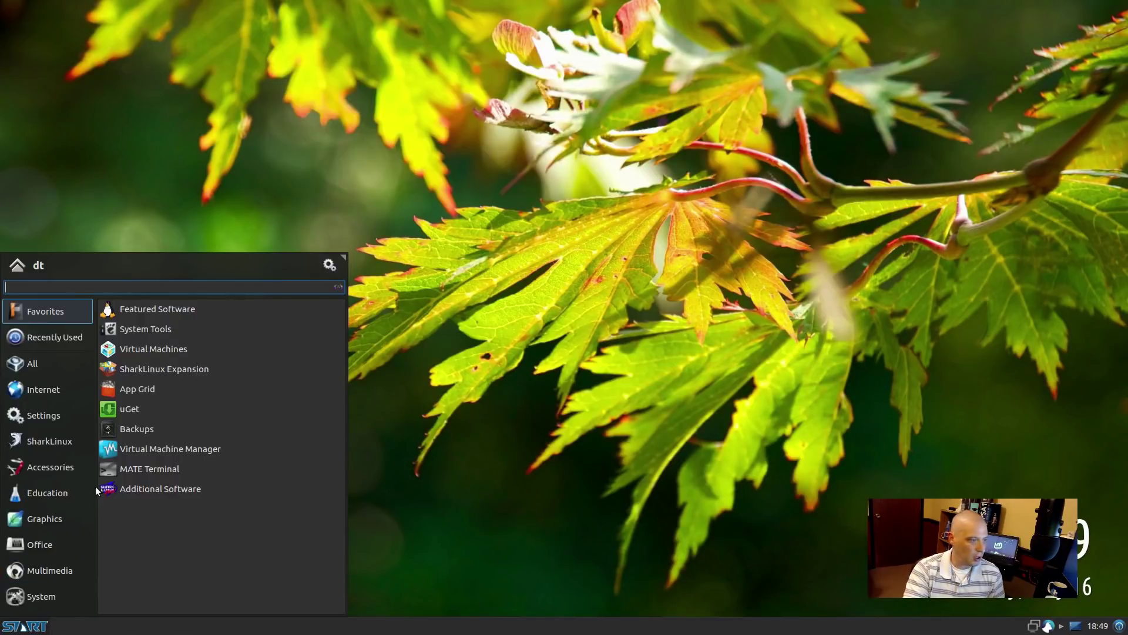
click(74, 384)
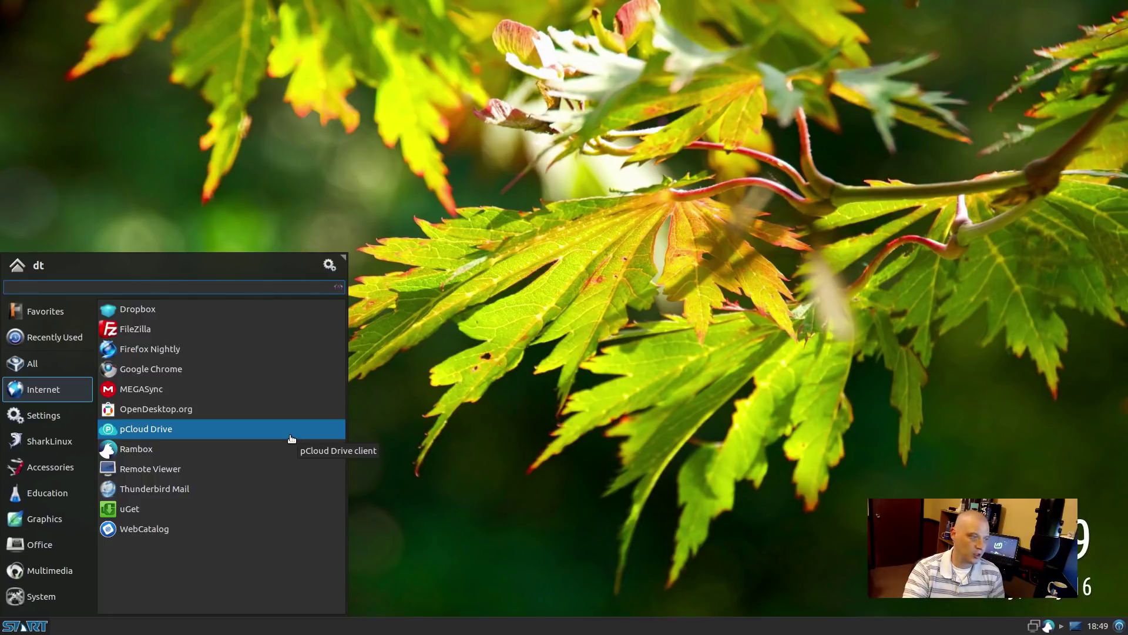
click(209, 469)
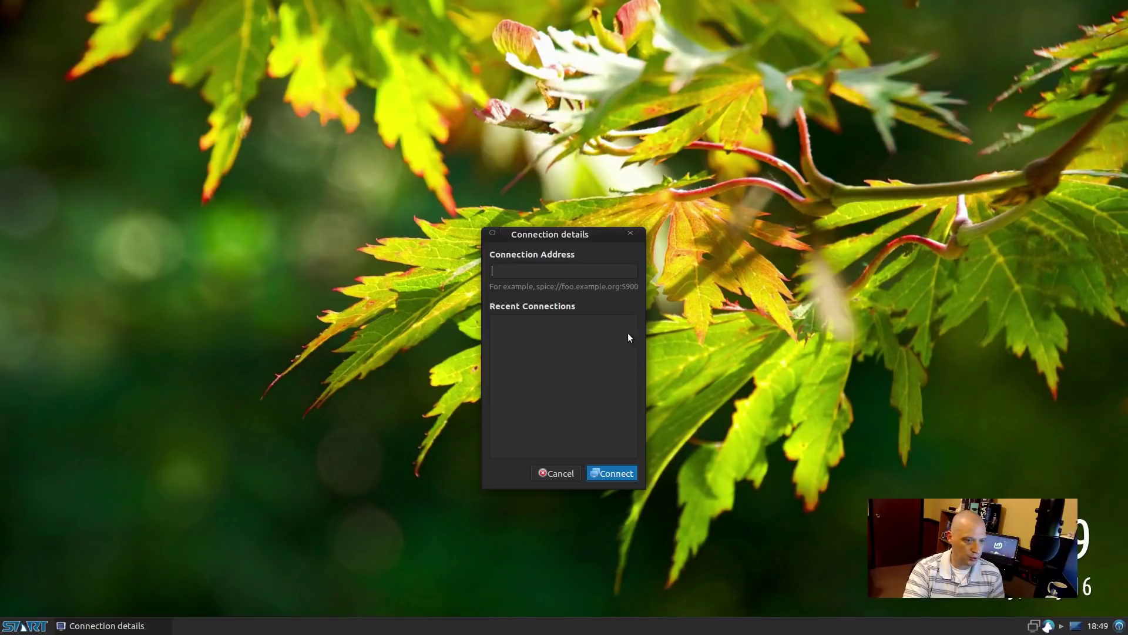
click(630, 233)
- Launch WebCatalog from the Internet applications and close it without signing in
click(24, 626)
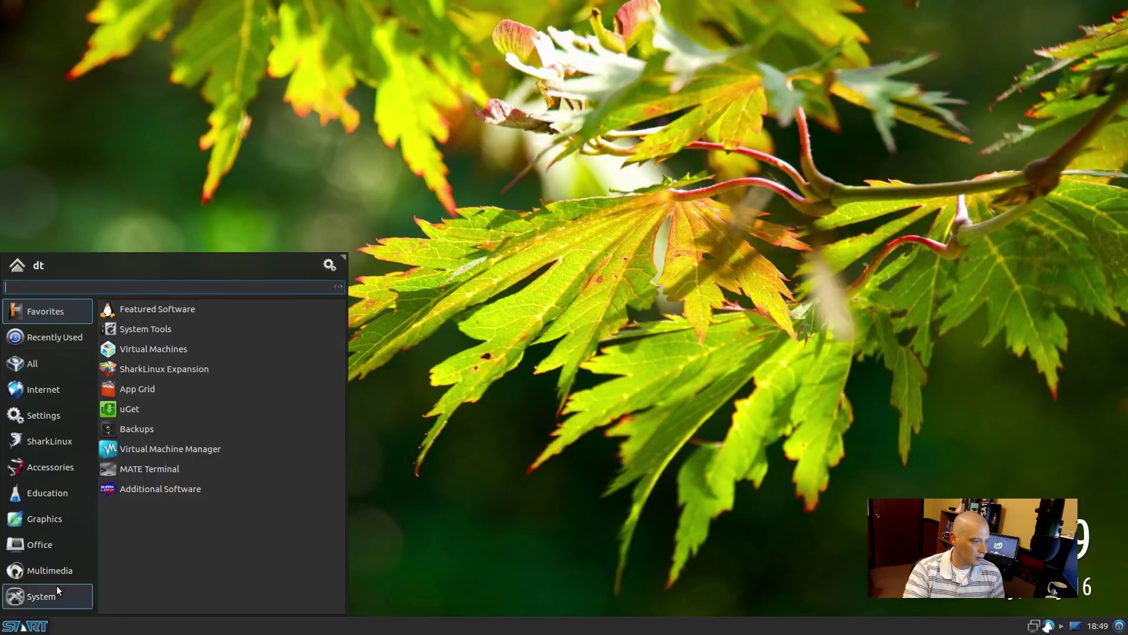
click(66, 395)
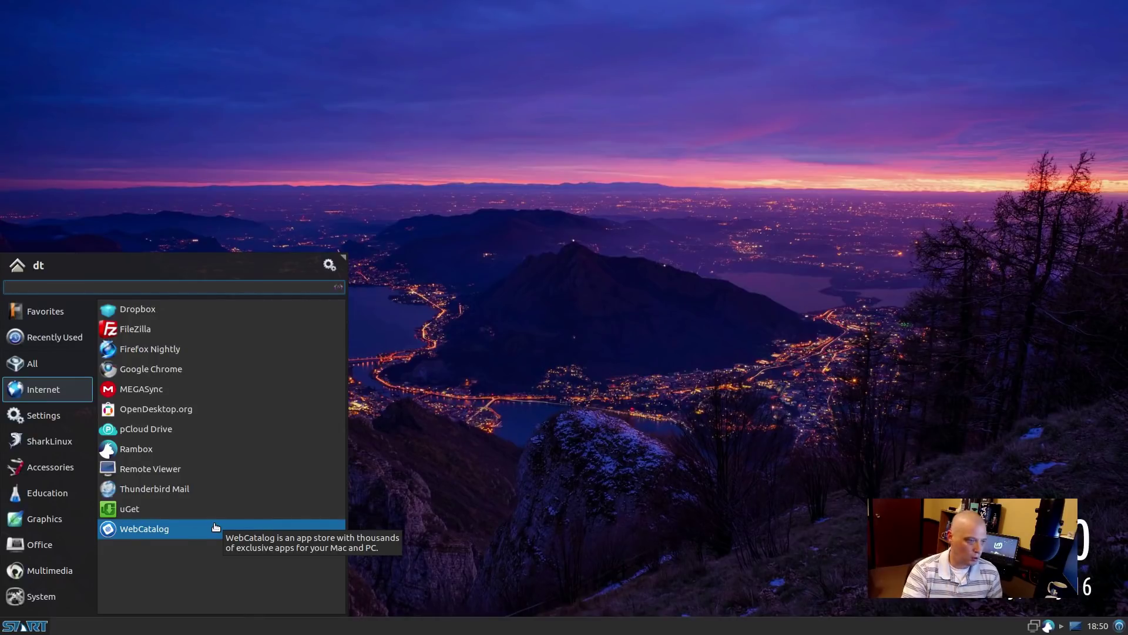
click(216, 528)
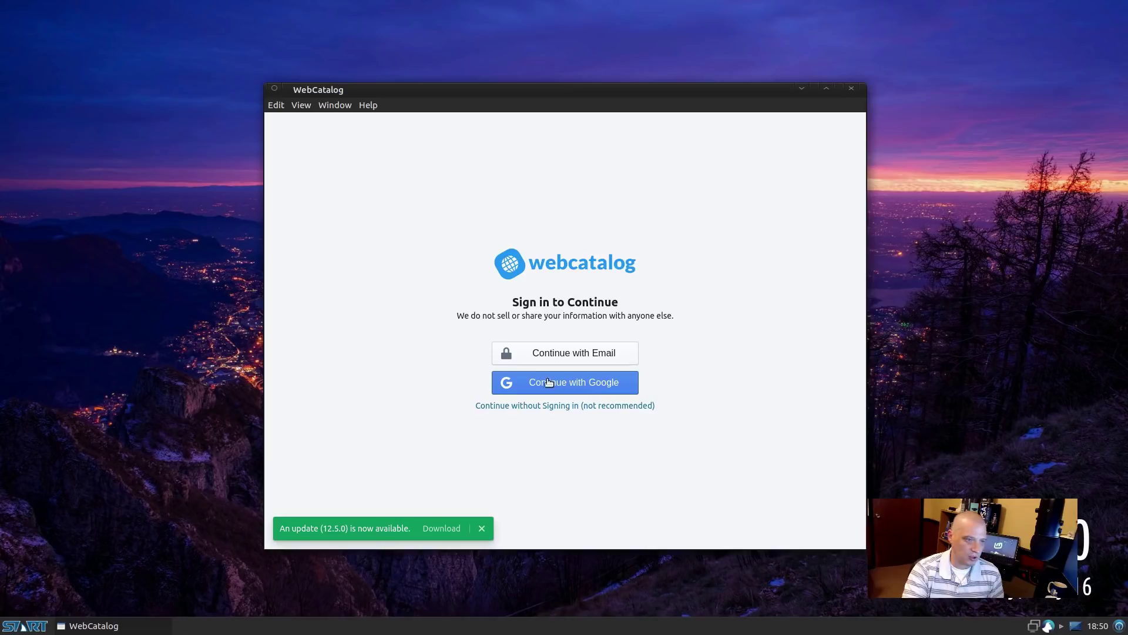
click(852, 89)
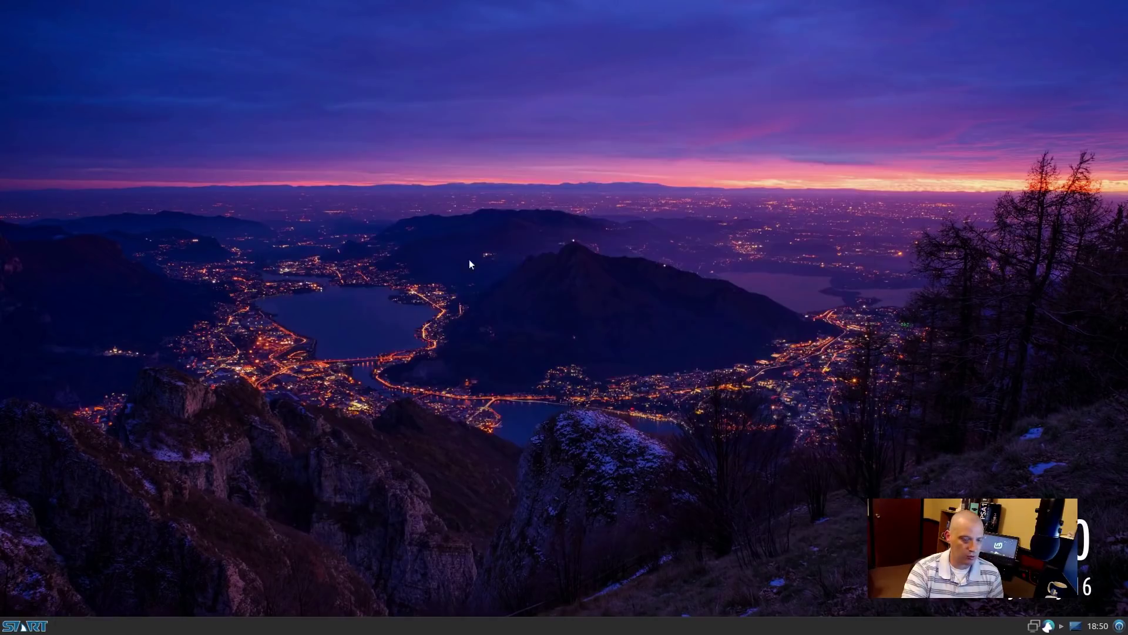
- Look through the Settings applications in the start menu and expand the Featured Software group of the SharkLinux category
click(25, 626)
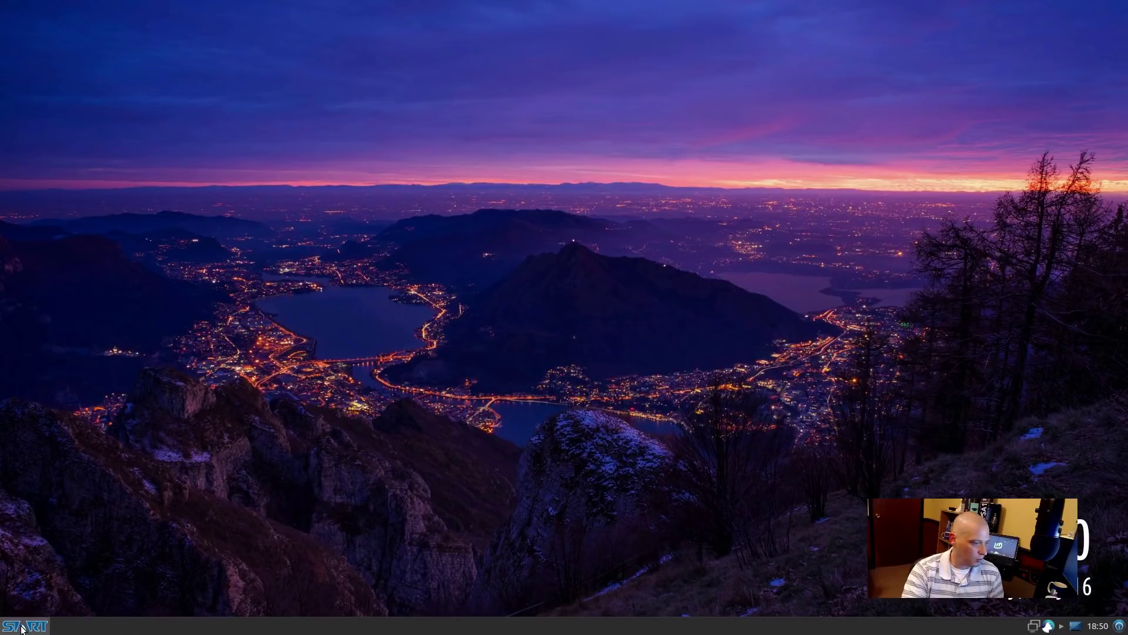
click(72, 394)
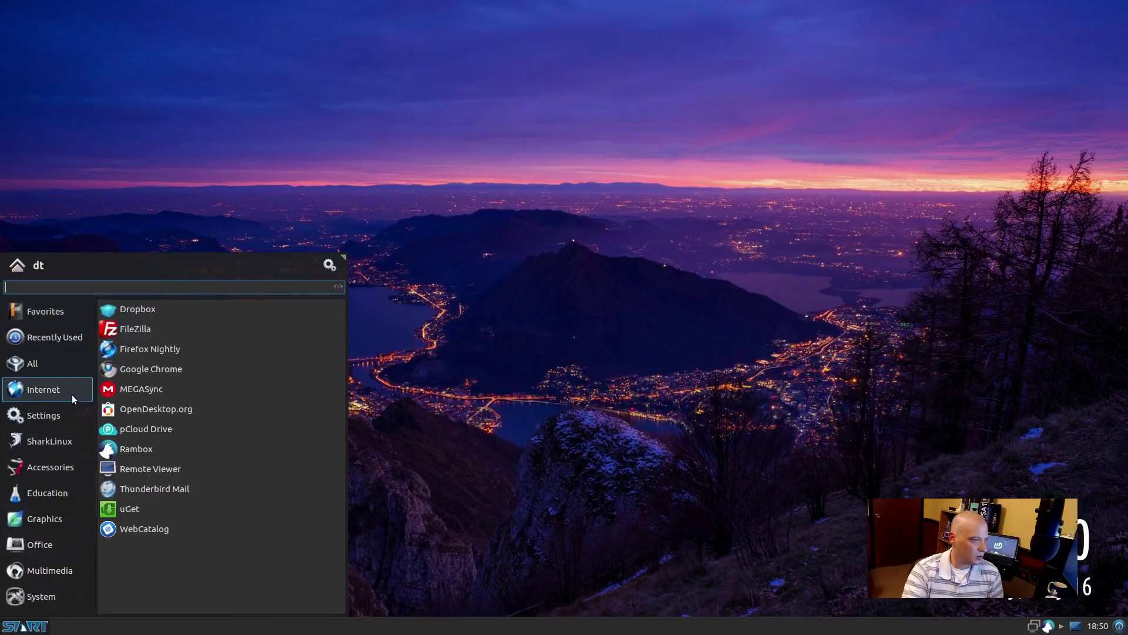
click(67, 417)
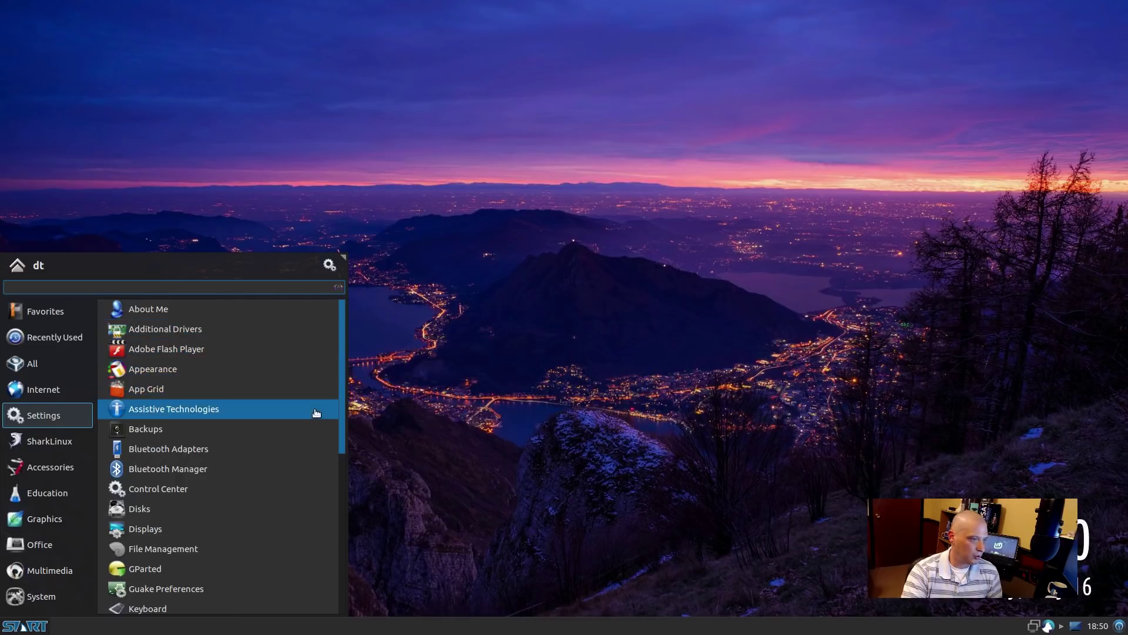
scroll(286, 565, down, 4)
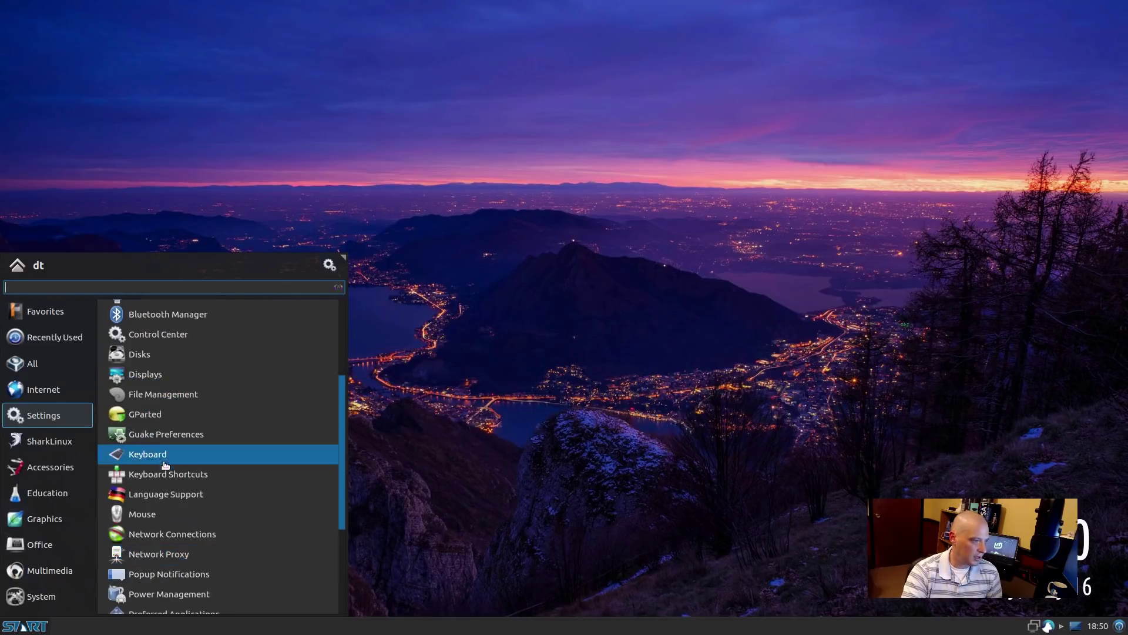
click(60, 448)
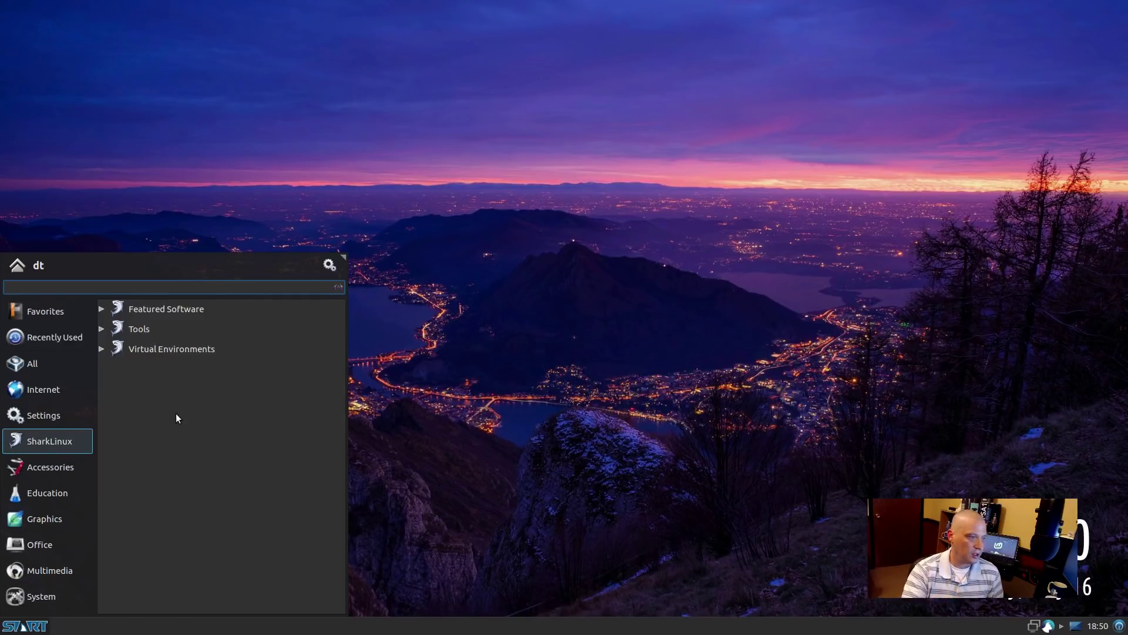
click(153, 309)
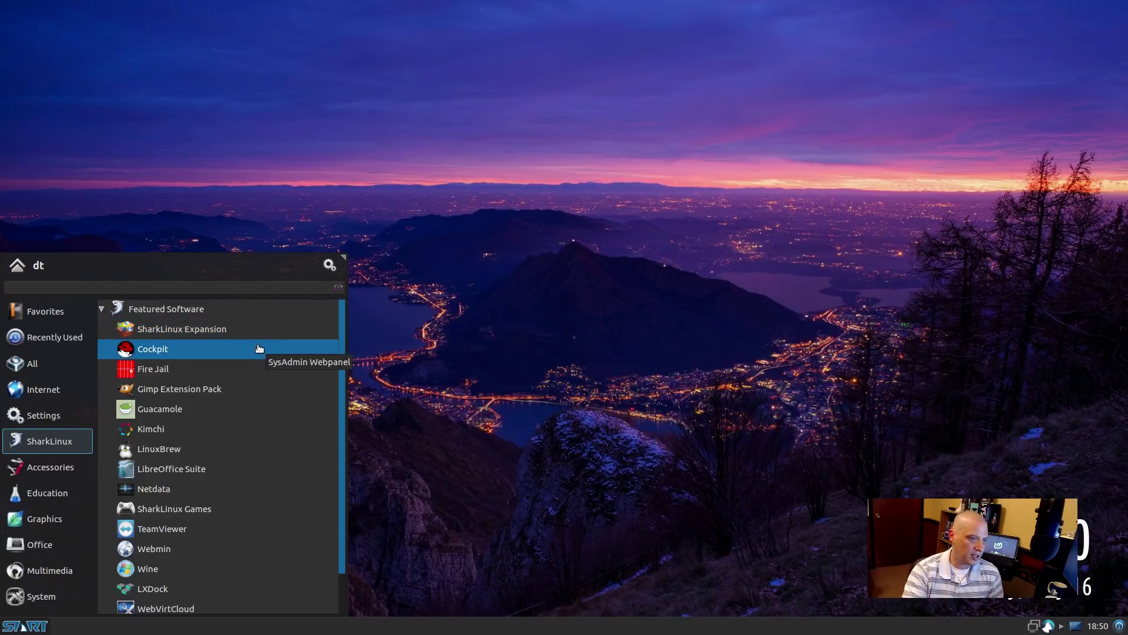
- Launch the Cockpit installer from the Featured Software group, decline the installation and dismiss the notice
click(259, 347)
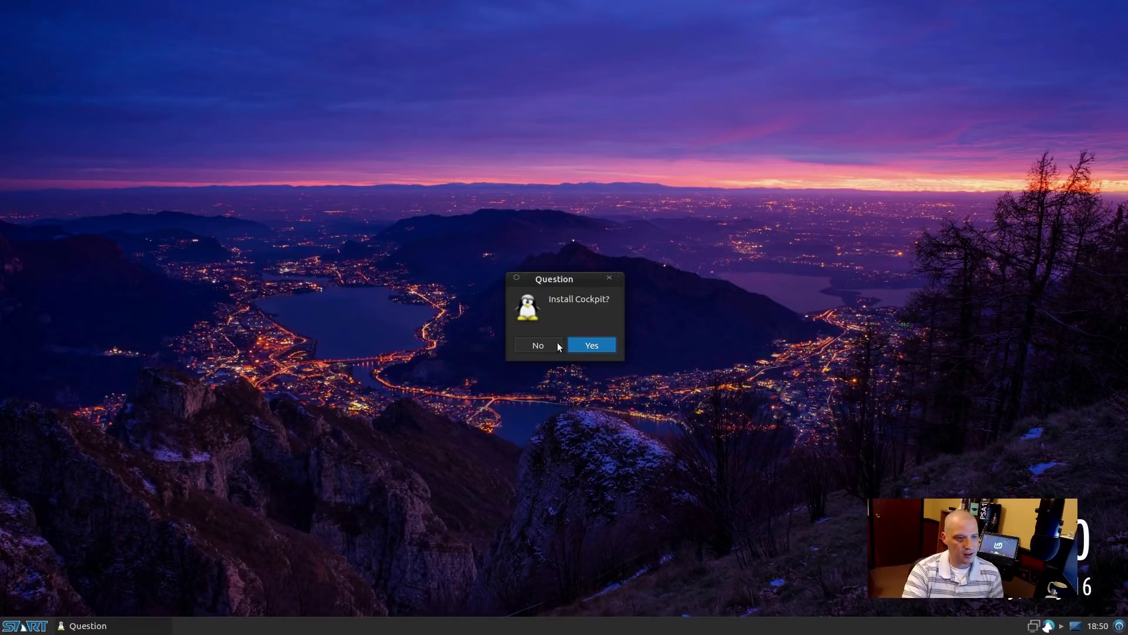
click(529, 346)
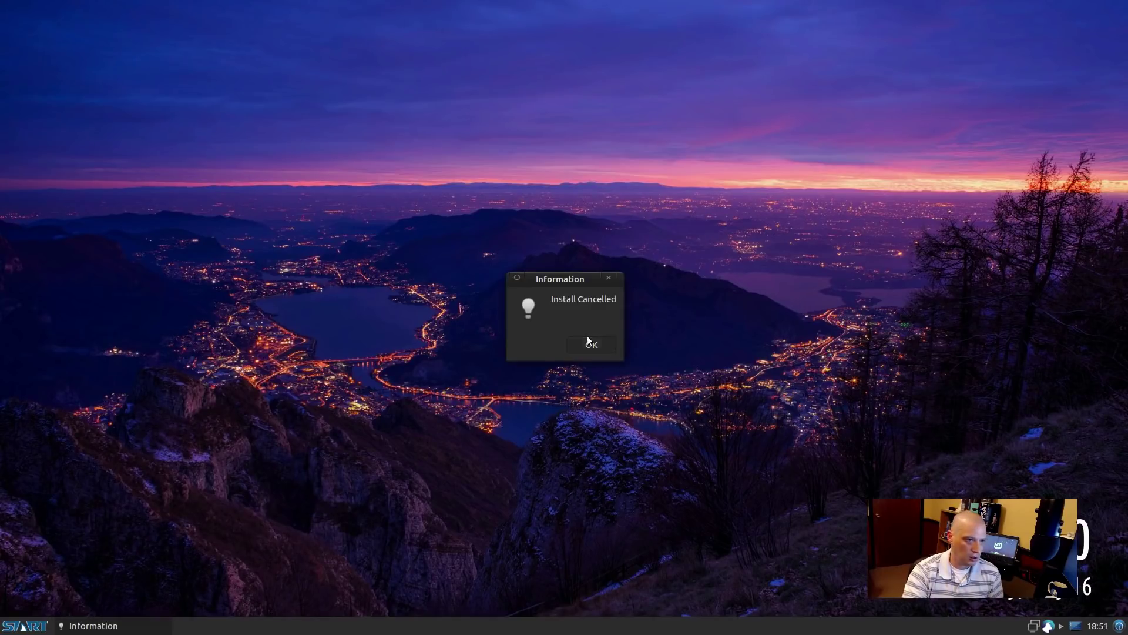
click(590, 344)
- Launch the LinuxBrew installer from the SharkLinux Featured Software group and cancel the installation
click(23, 625)
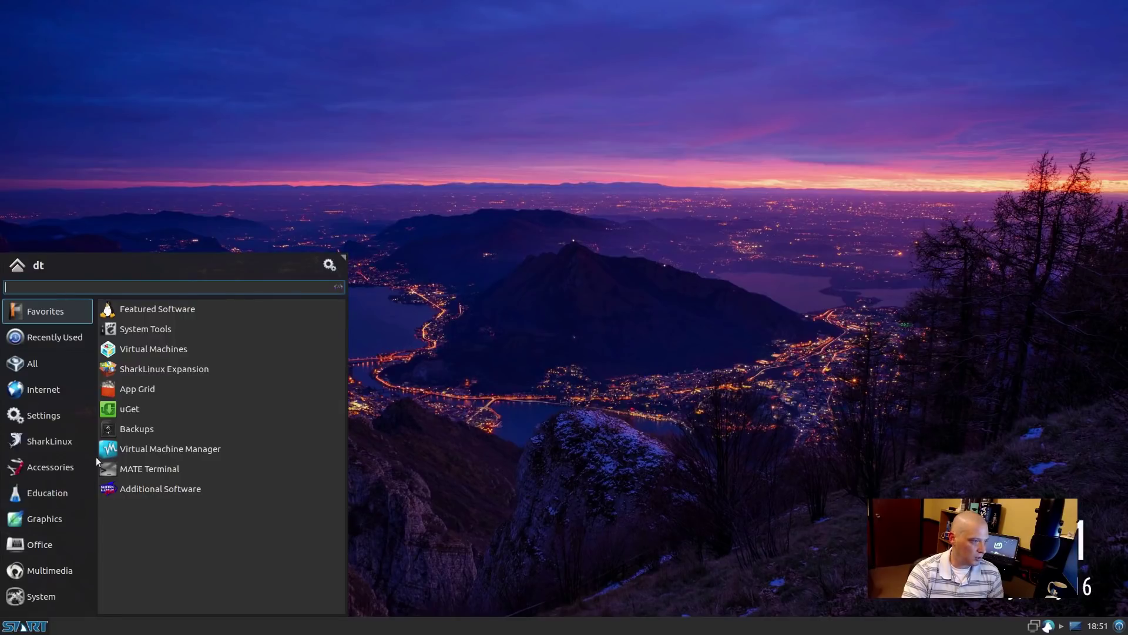
click(64, 442)
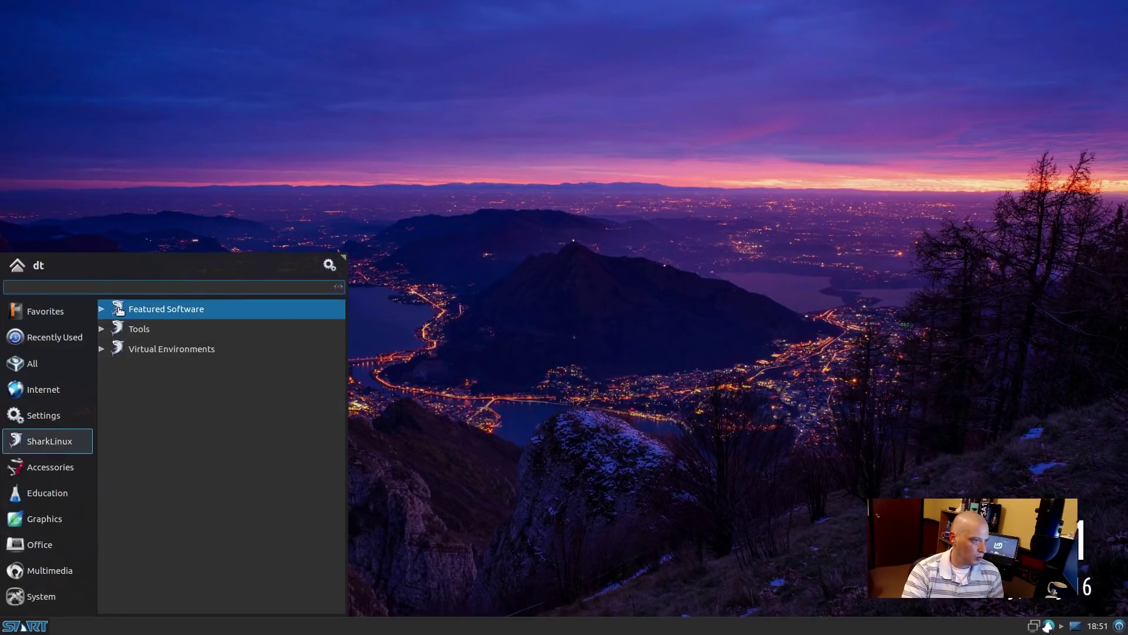
click(100, 308)
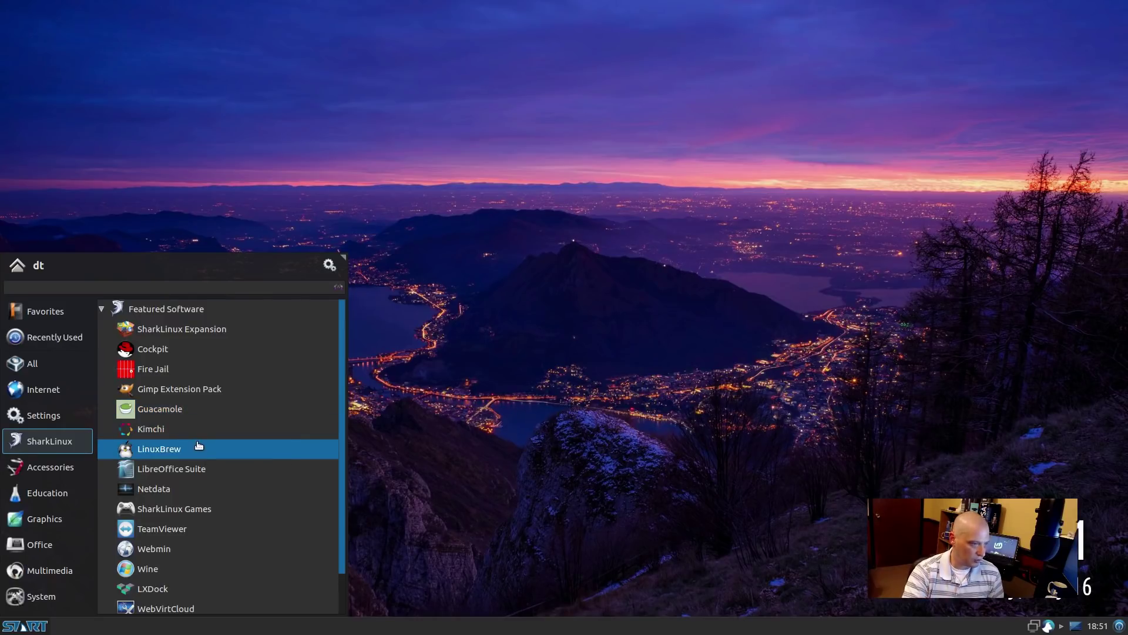
click(199, 447)
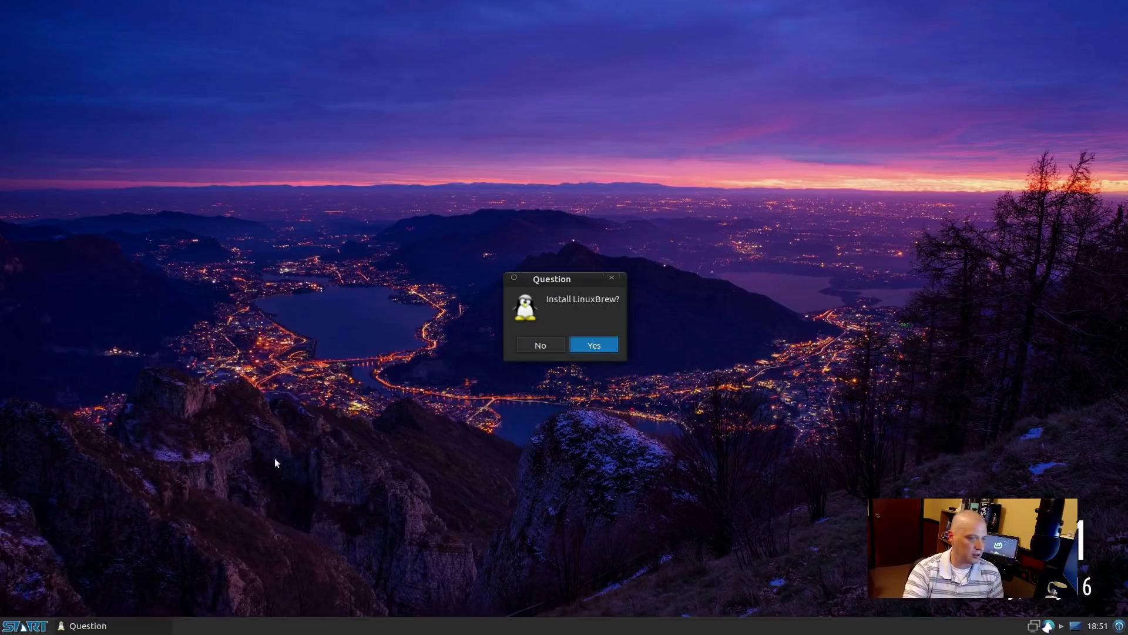
click(612, 277)
click(591, 345)
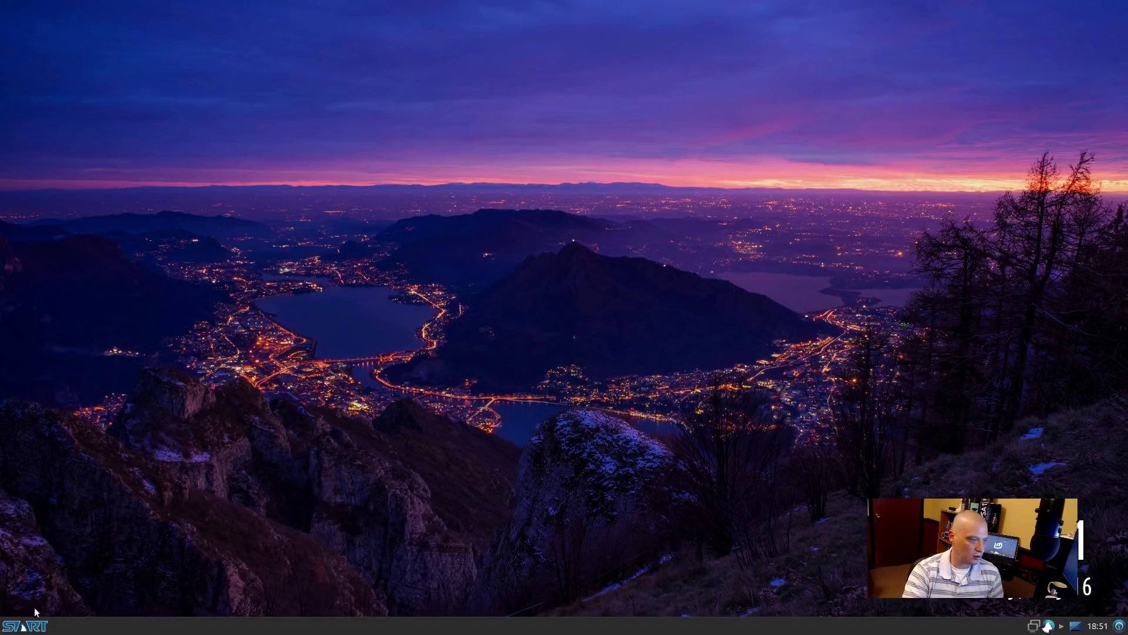
- Launch the TeamViewer installer from the SharkLinux Featured Software group and cancel the installation
click(25, 627)
click(56, 437)
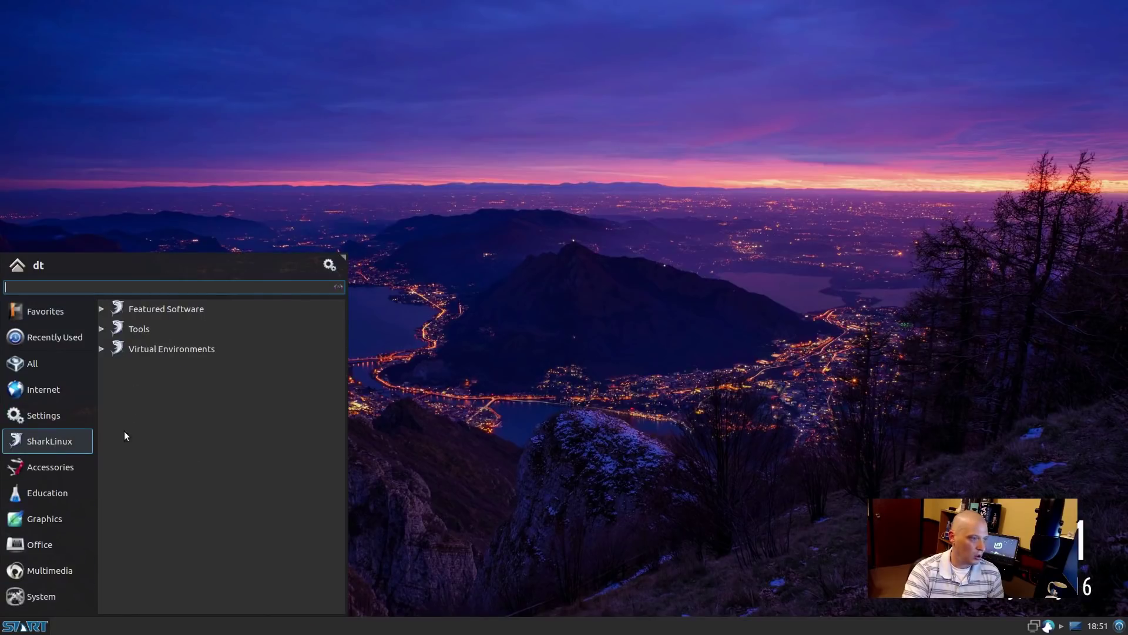
click(101, 309)
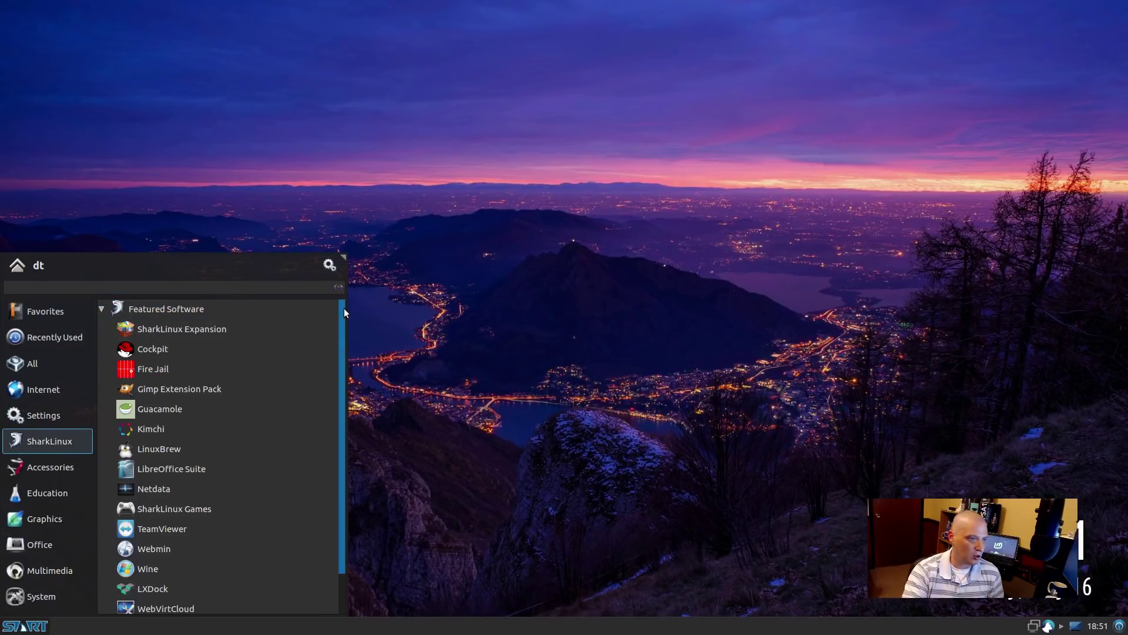
scroll(320, 418, down, 2)
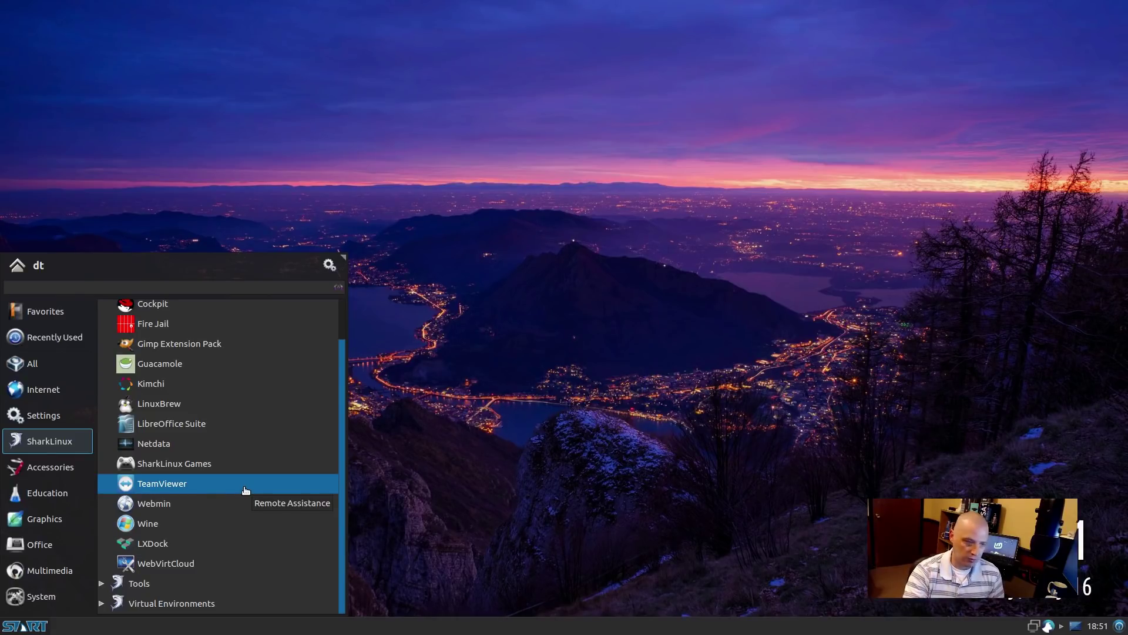
click(246, 491)
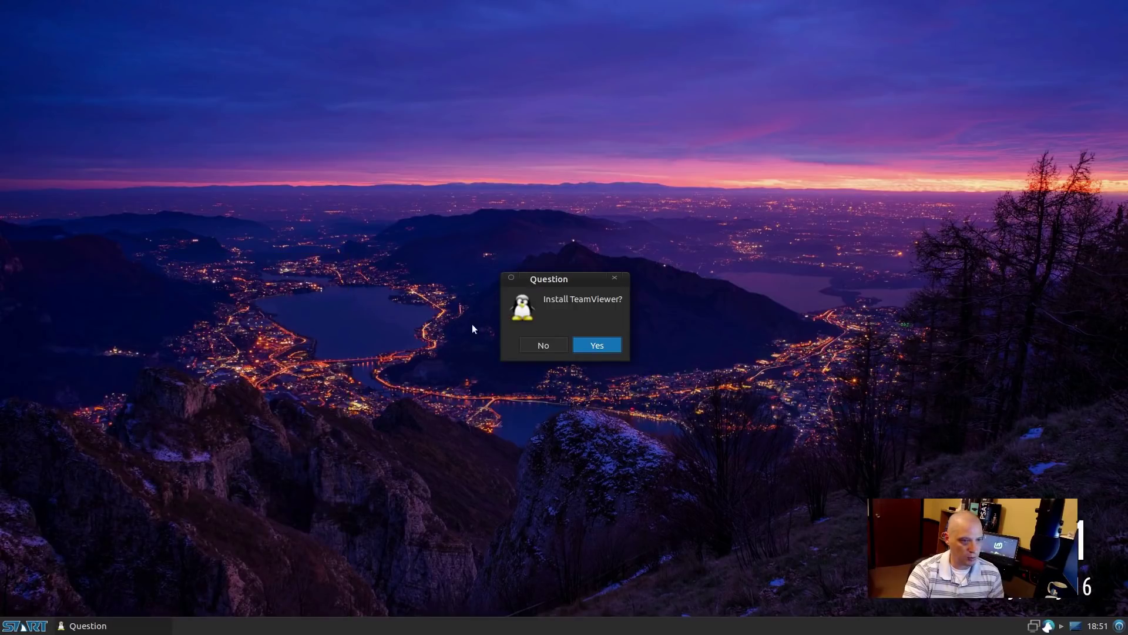
click(613, 280)
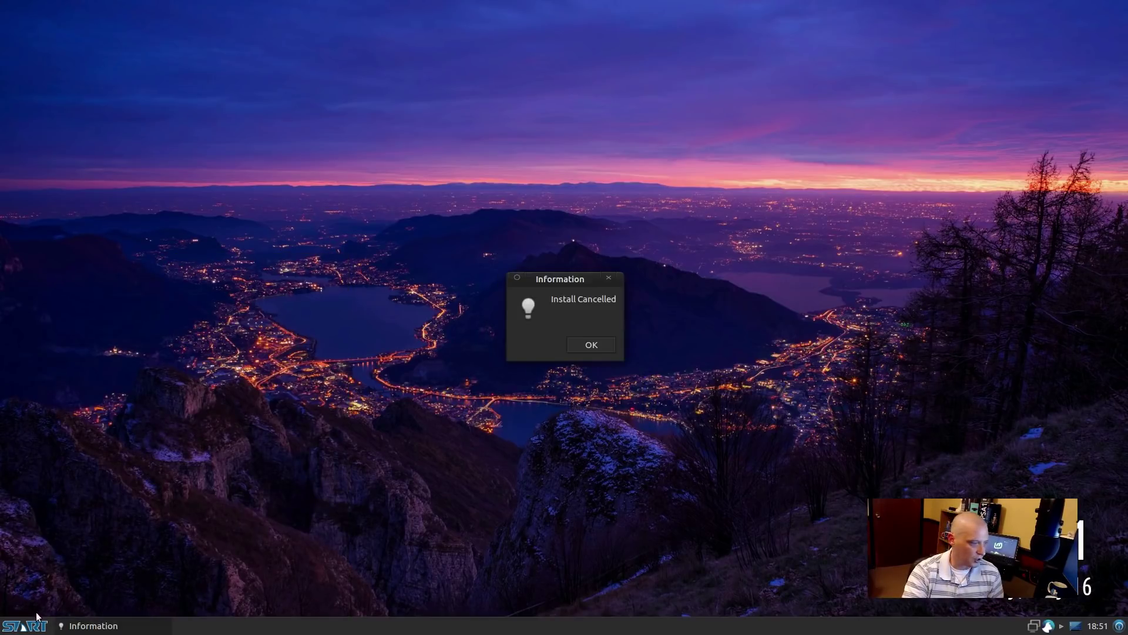
click(586, 344)
- Expand the Tools group of the SharkLinux category, launch the Powershell installer and cancel the installation
click(25, 625)
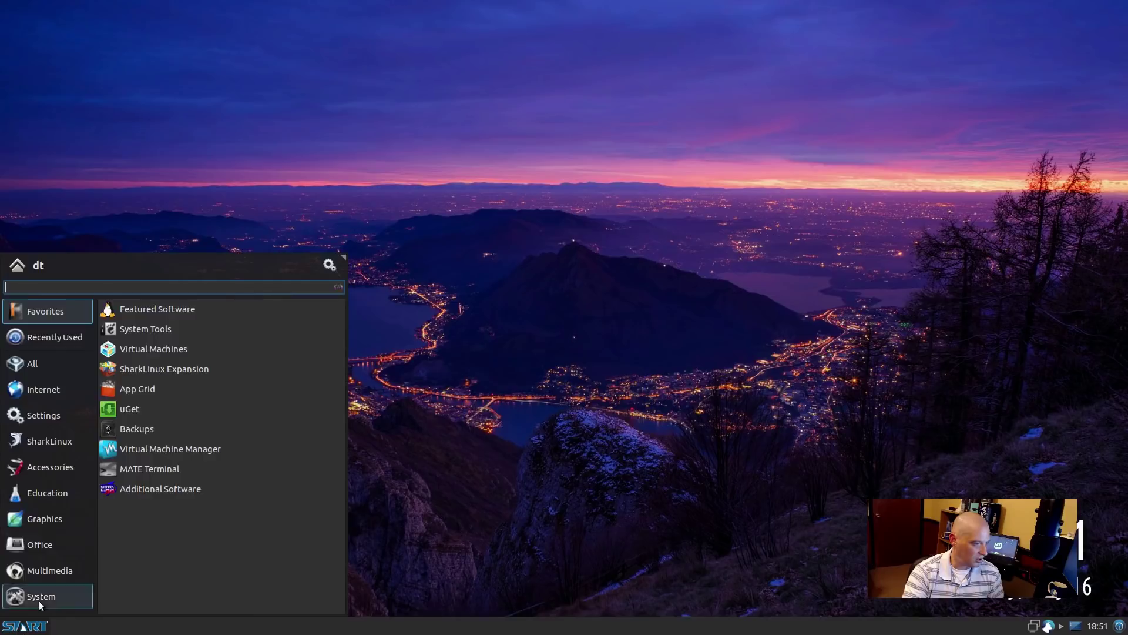
click(74, 448)
click(153, 310)
scroll(152, 436, down, 2)
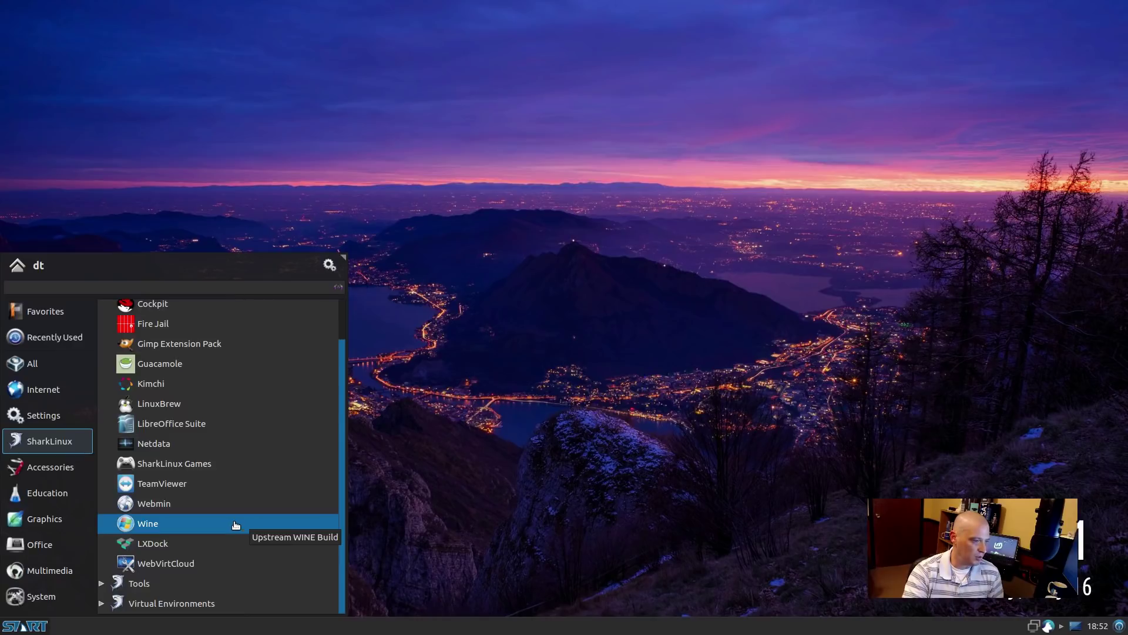
click(101, 583)
scroll(156, 562, down, 4)
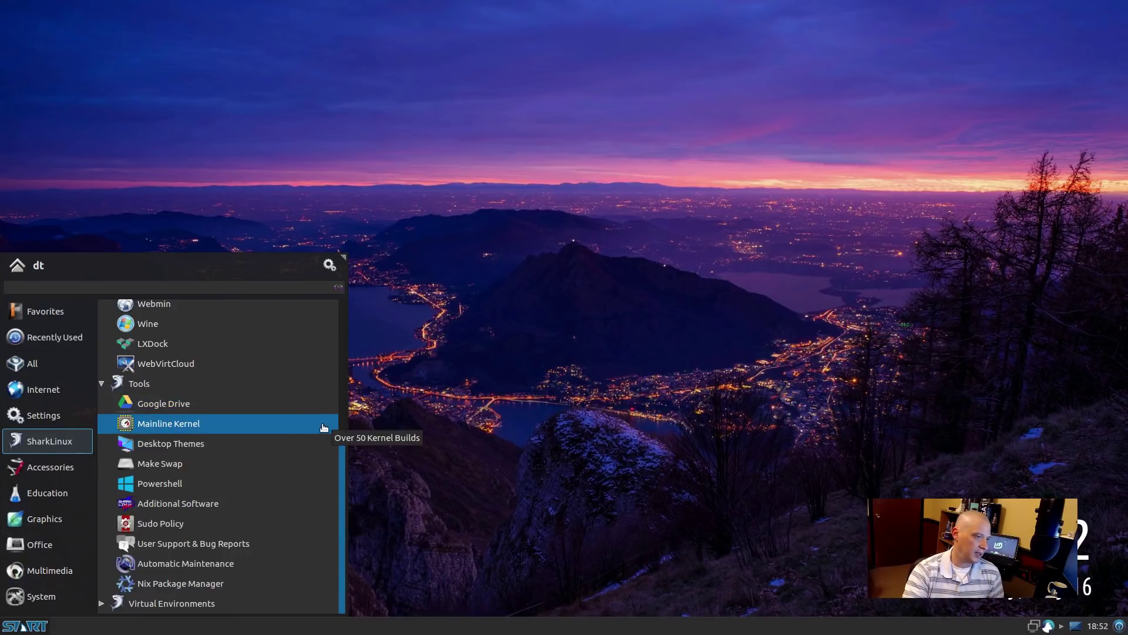
click(306, 490)
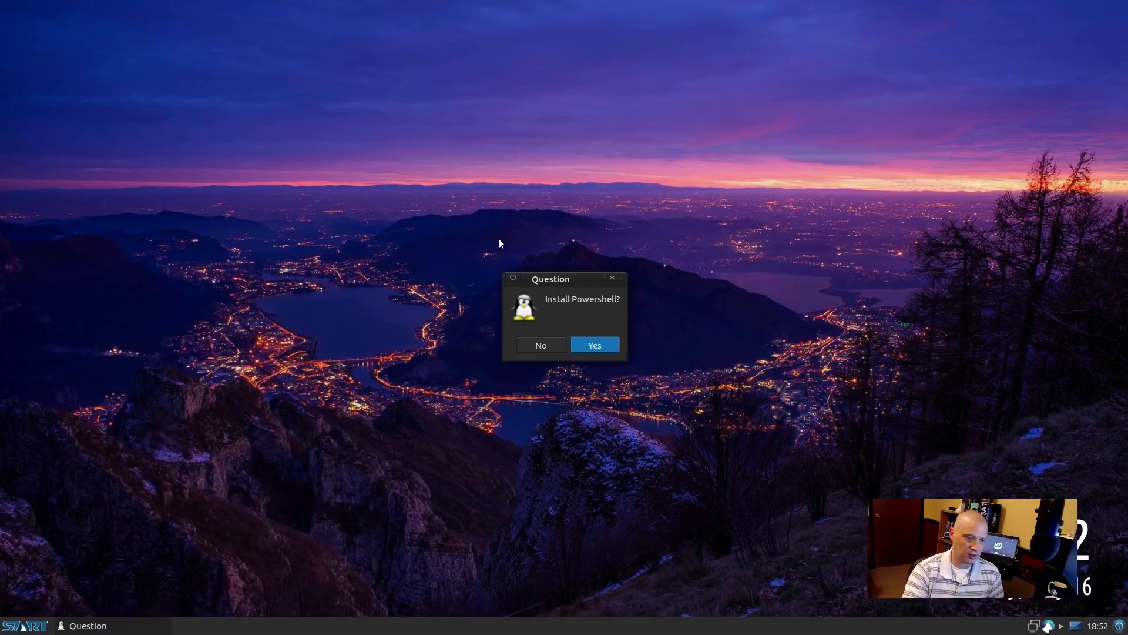
click(613, 277)
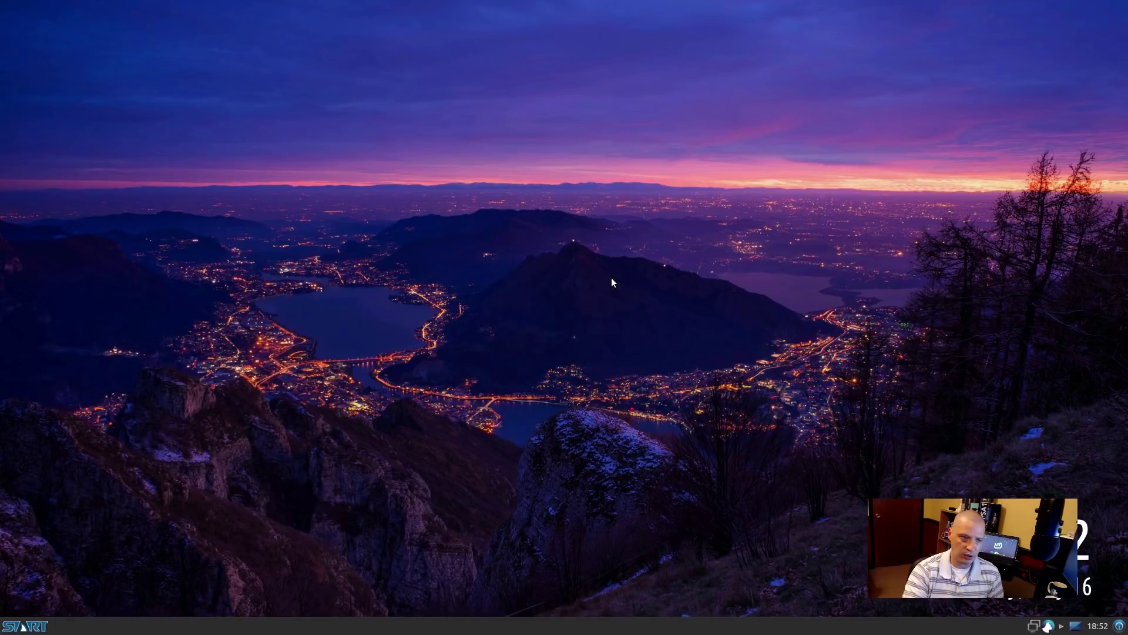
click(582, 346)
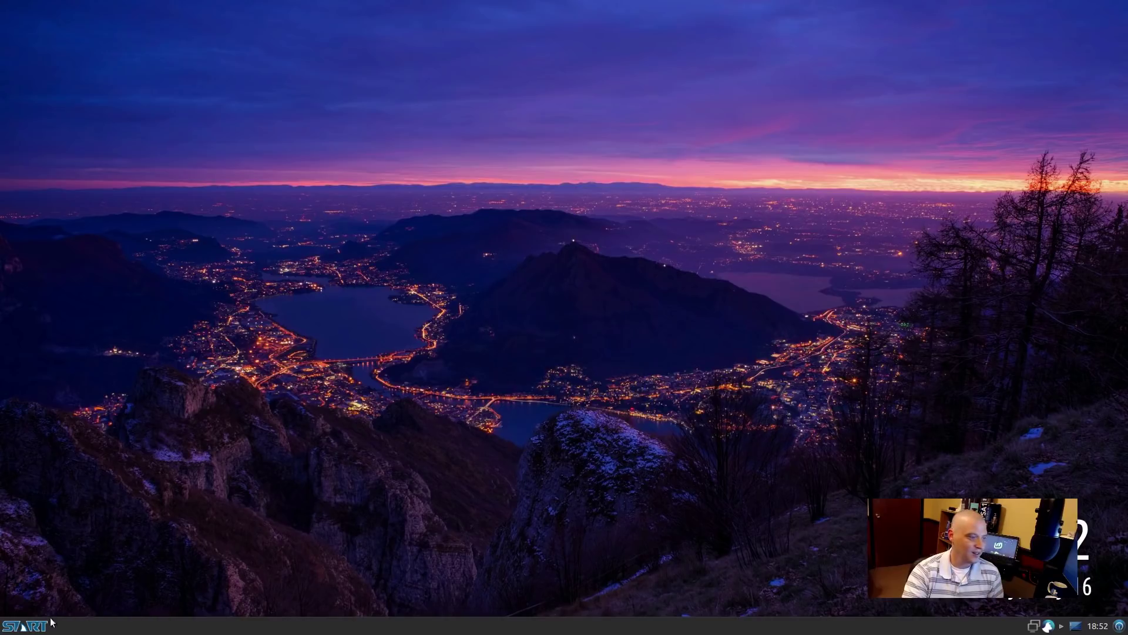
- Look through the Tools and Virtual Environments groups of the SharkLinux category
click(24, 626)
click(75, 438)
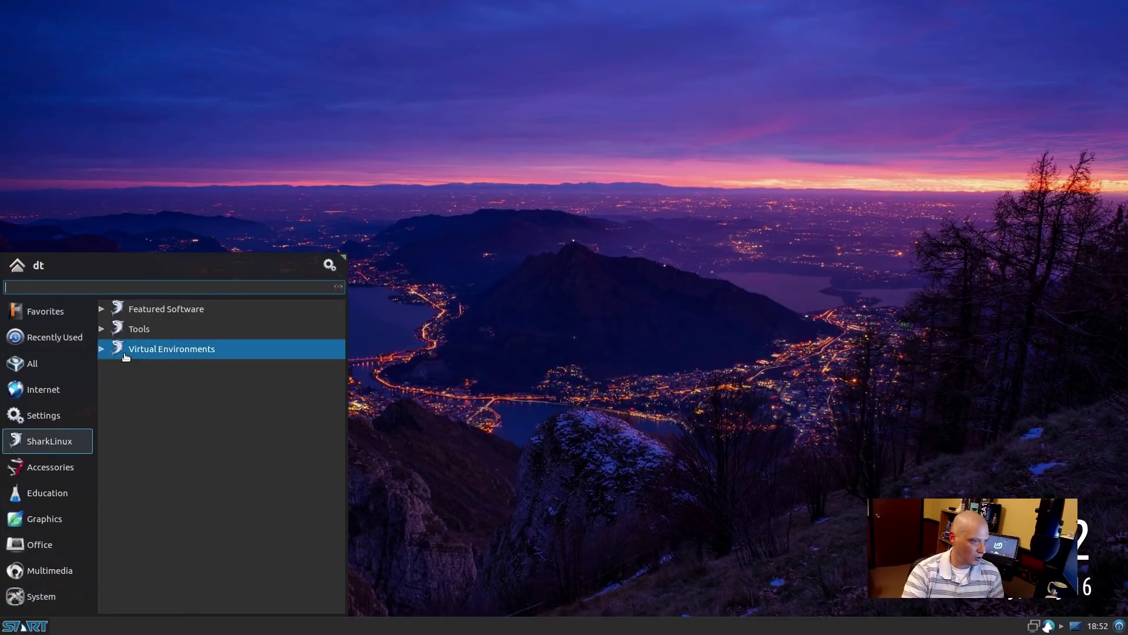
click(106, 330)
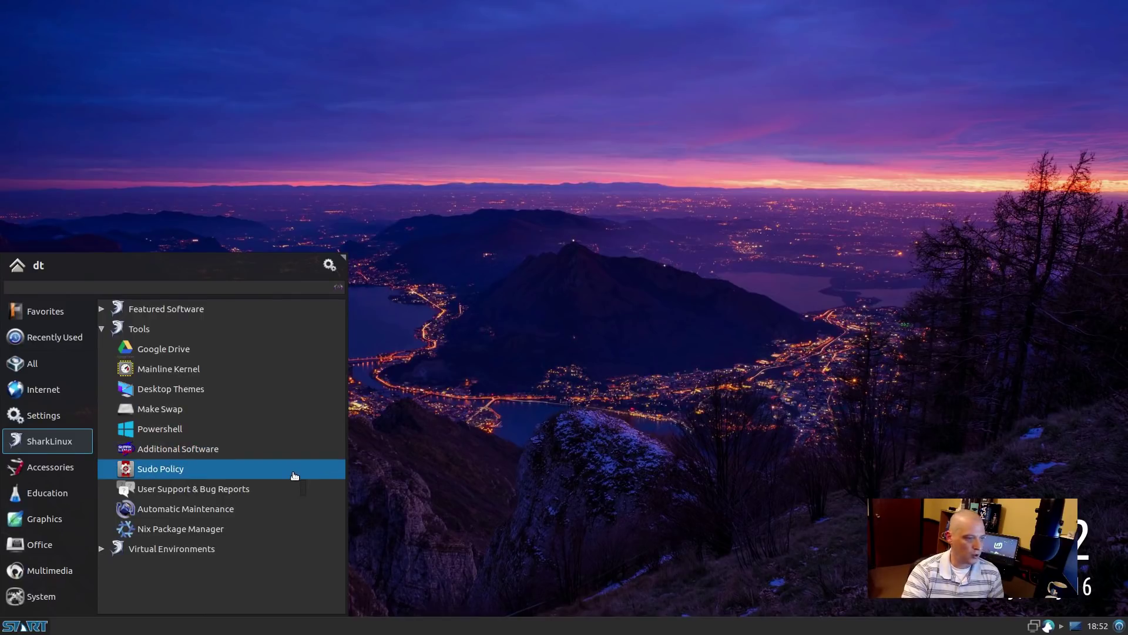
click(101, 549)
scroll(260, 489, down, 3)
scroll(280, 435, down, 2)
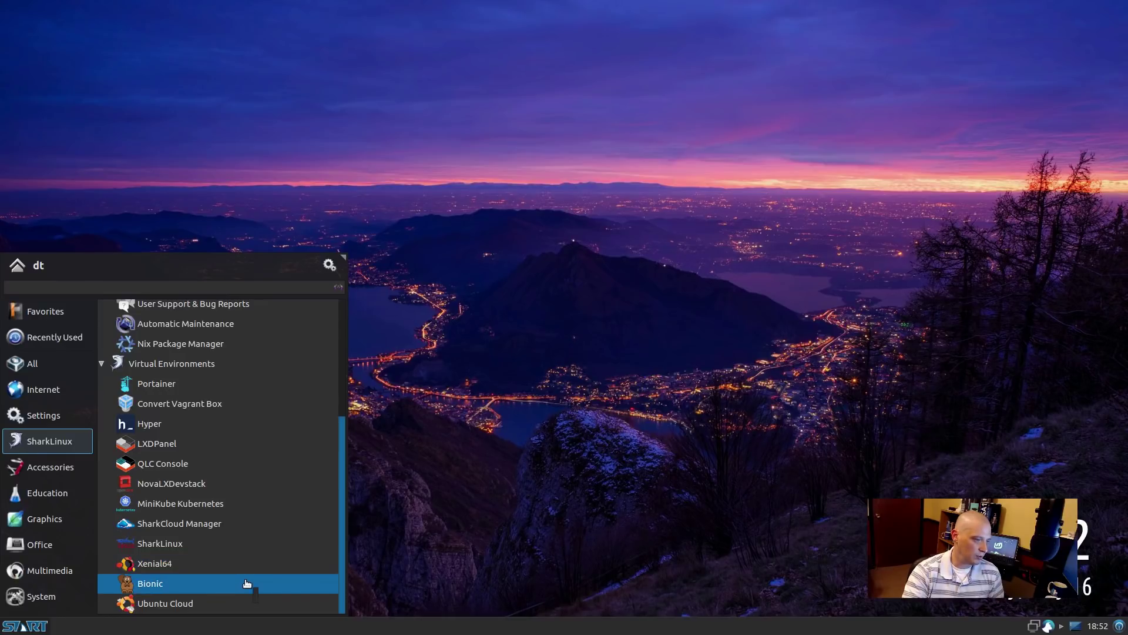
- Launch Backups from the Accessories applications and close its window
mouse_move(80, 474)
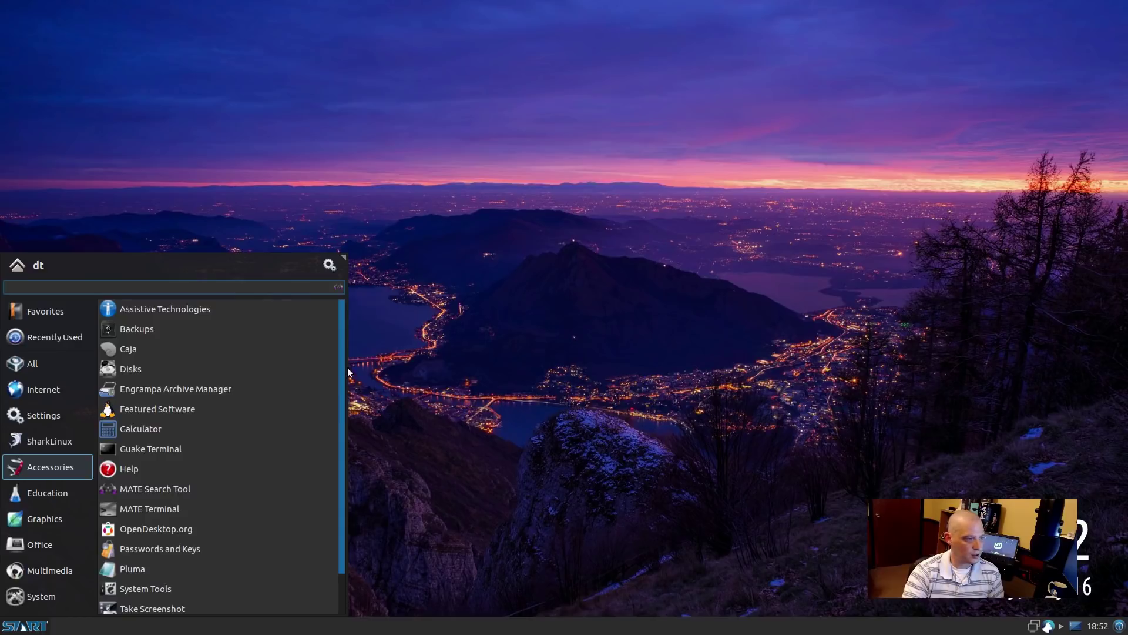
click(206, 329)
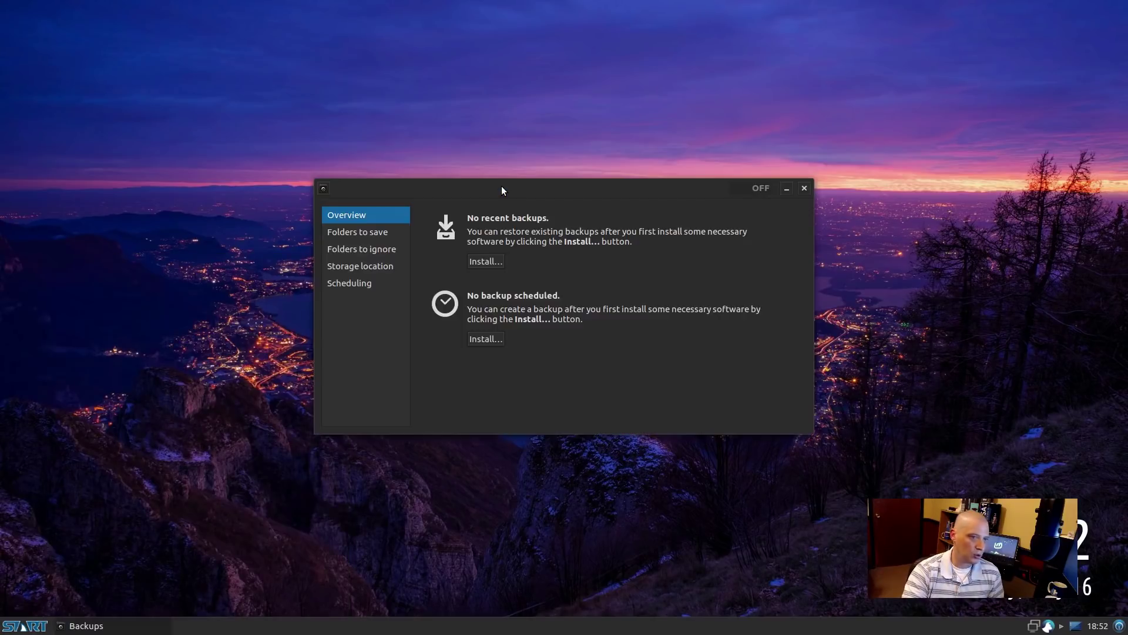
click(805, 188)
- Launch the Caja file manager from the Accessories applications, view its version information and close it
click(36, 625)
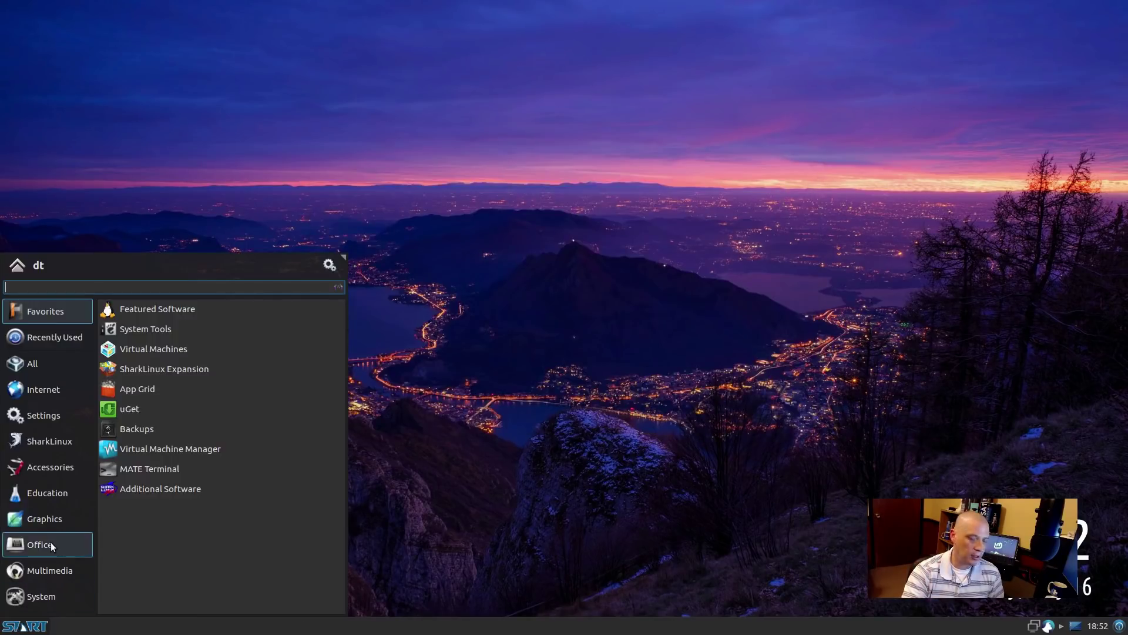
click(74, 467)
click(185, 351)
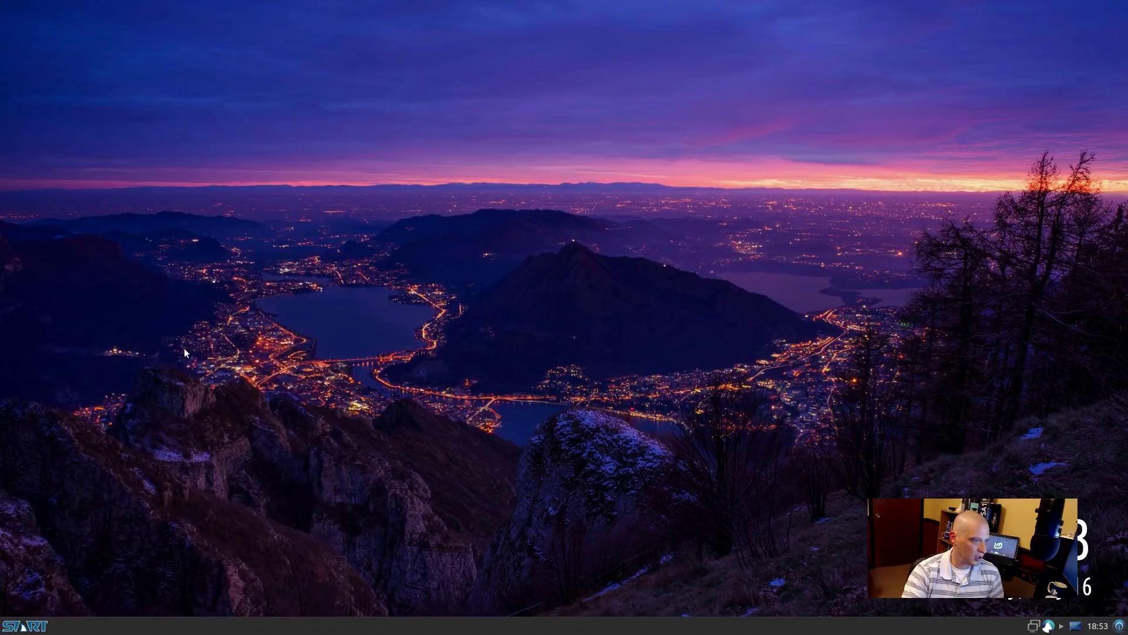
click(498, 161)
click(518, 187)
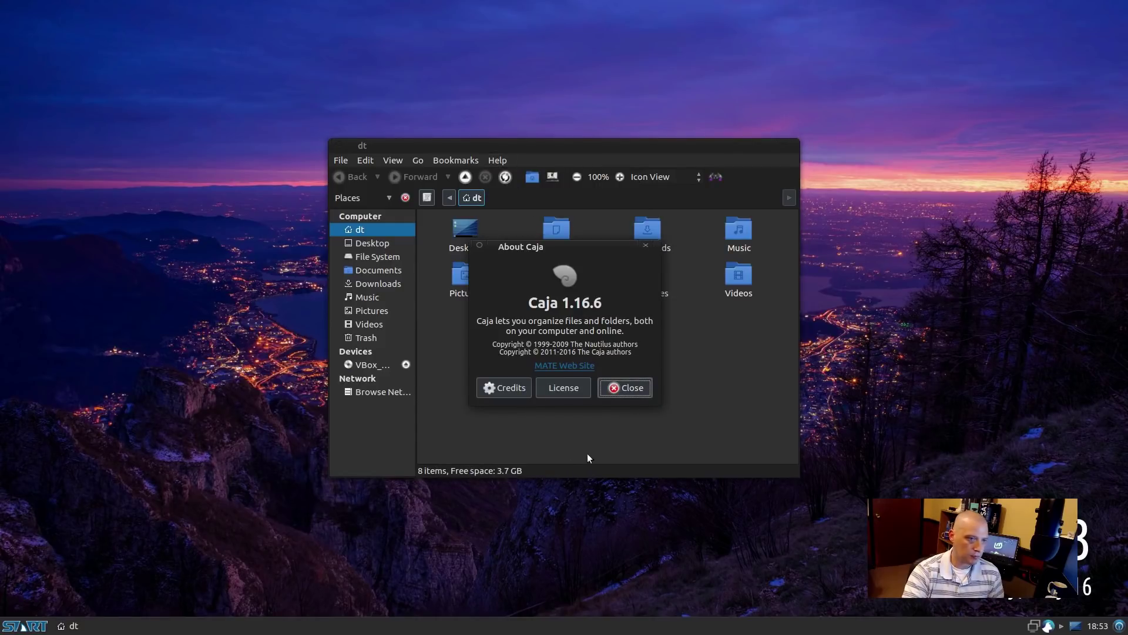
click(645, 246)
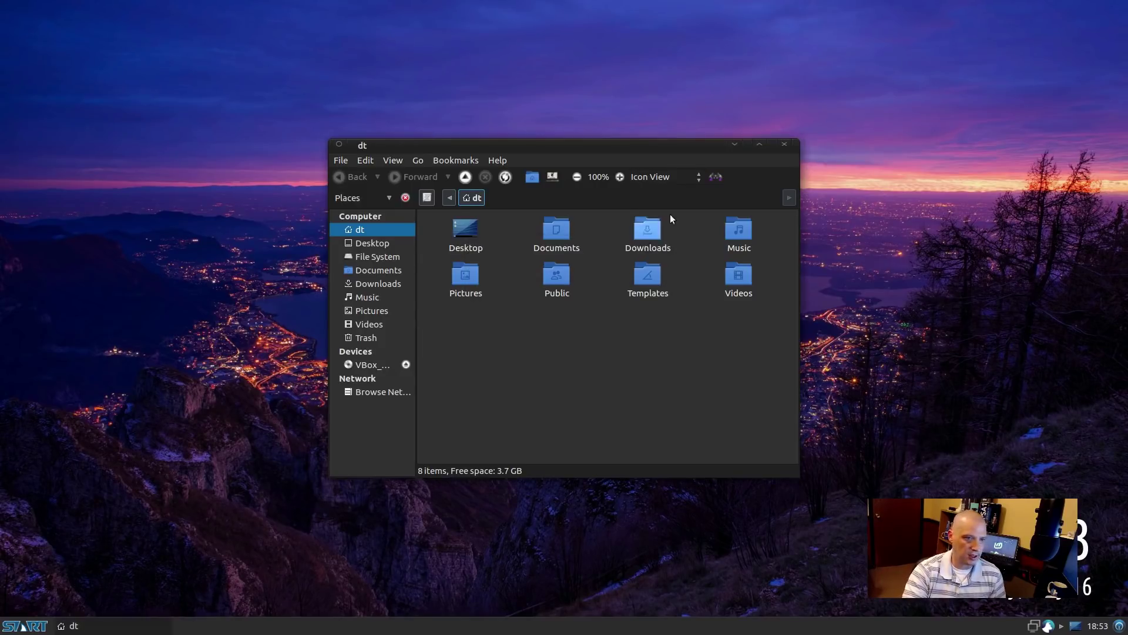
click(785, 145)
- Launch Engrampa Archive Manager from the Accessories applications, view its version information and close it
click(28, 624)
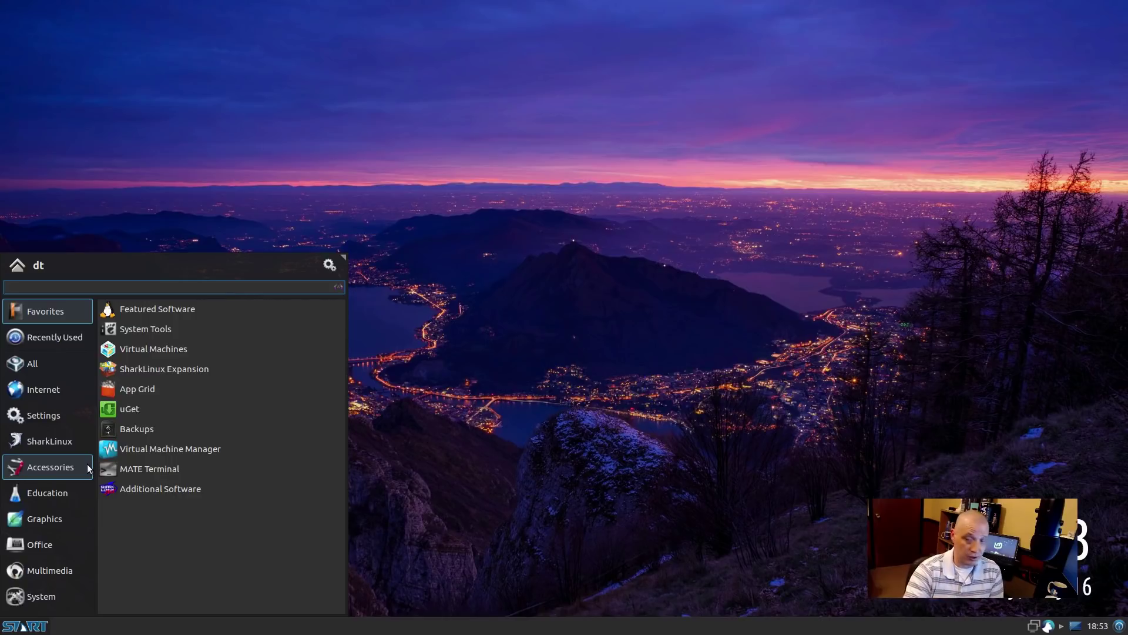
click(47, 467)
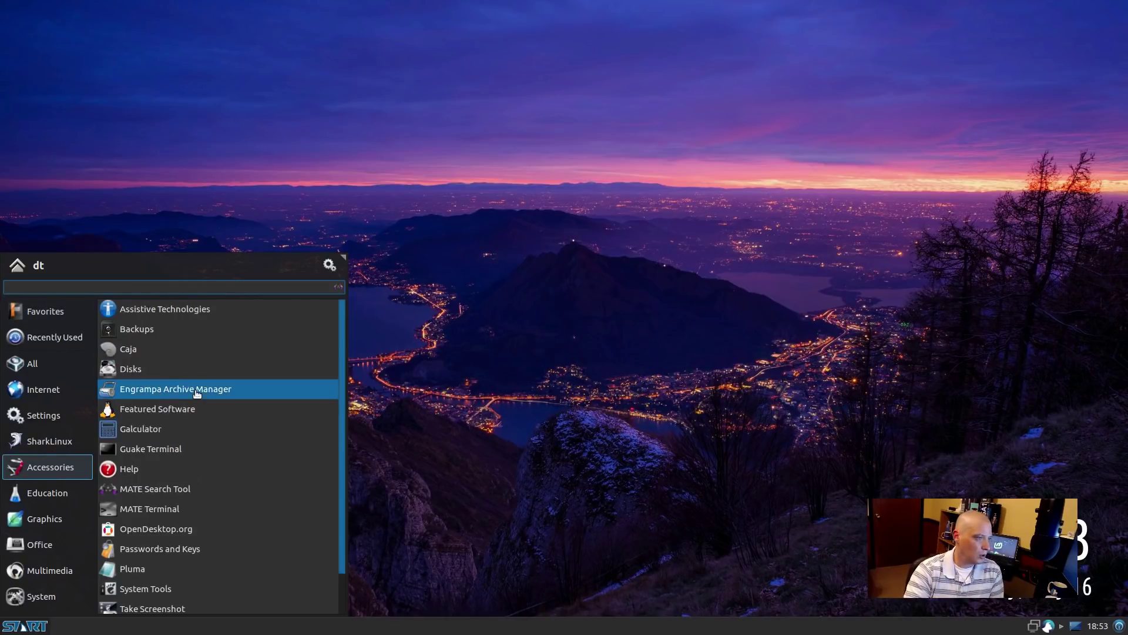
click(282, 390)
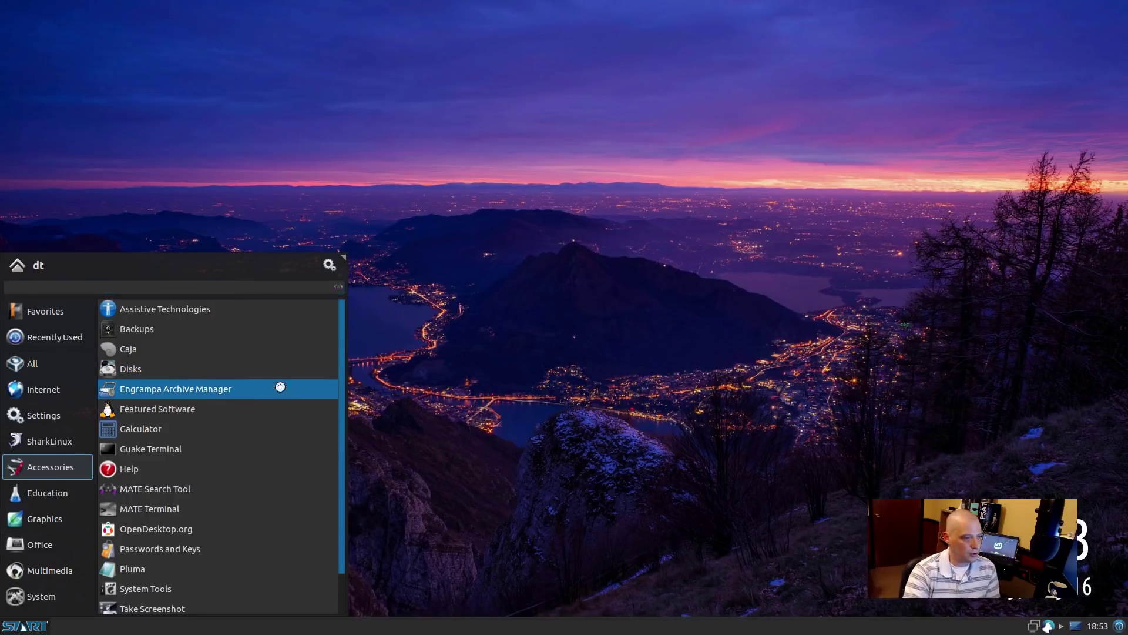
click(490, 182)
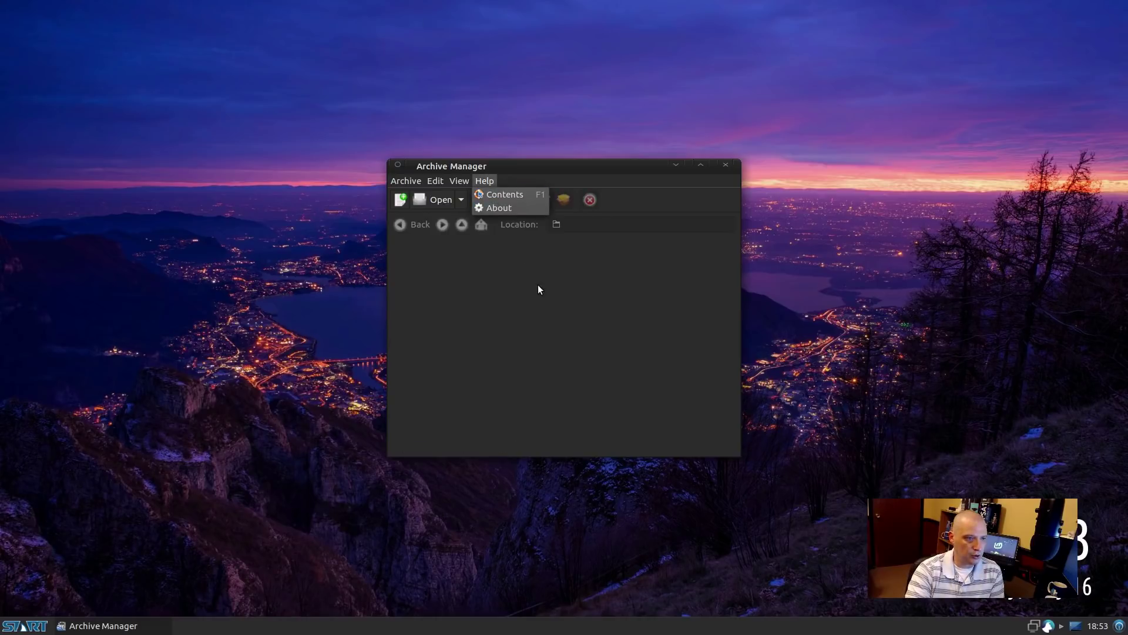
click(517, 206)
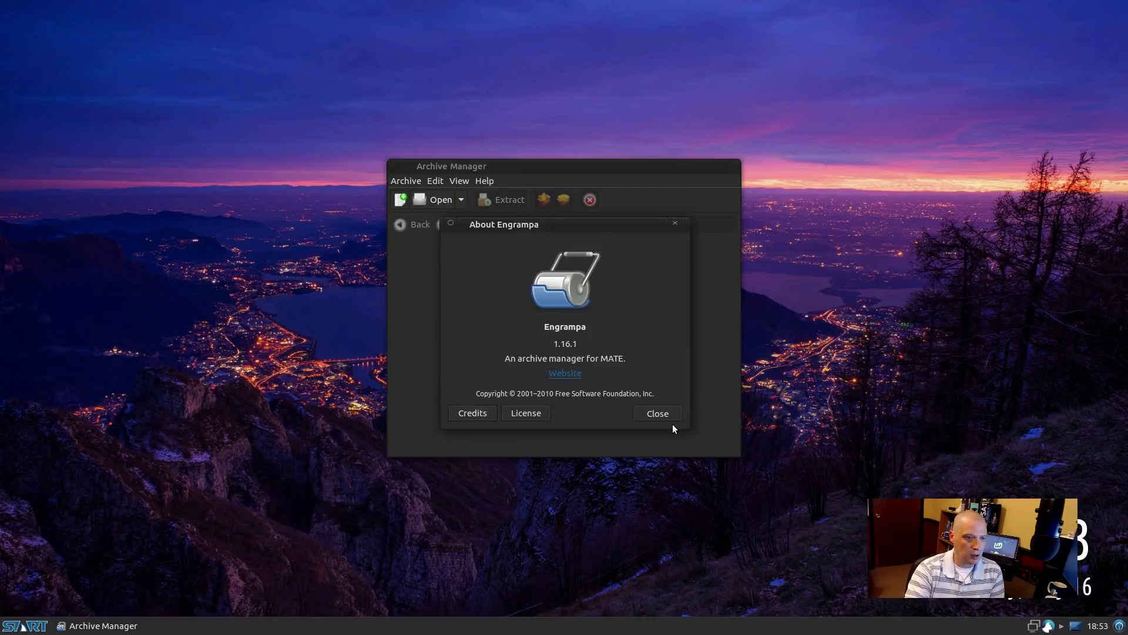
click(673, 224)
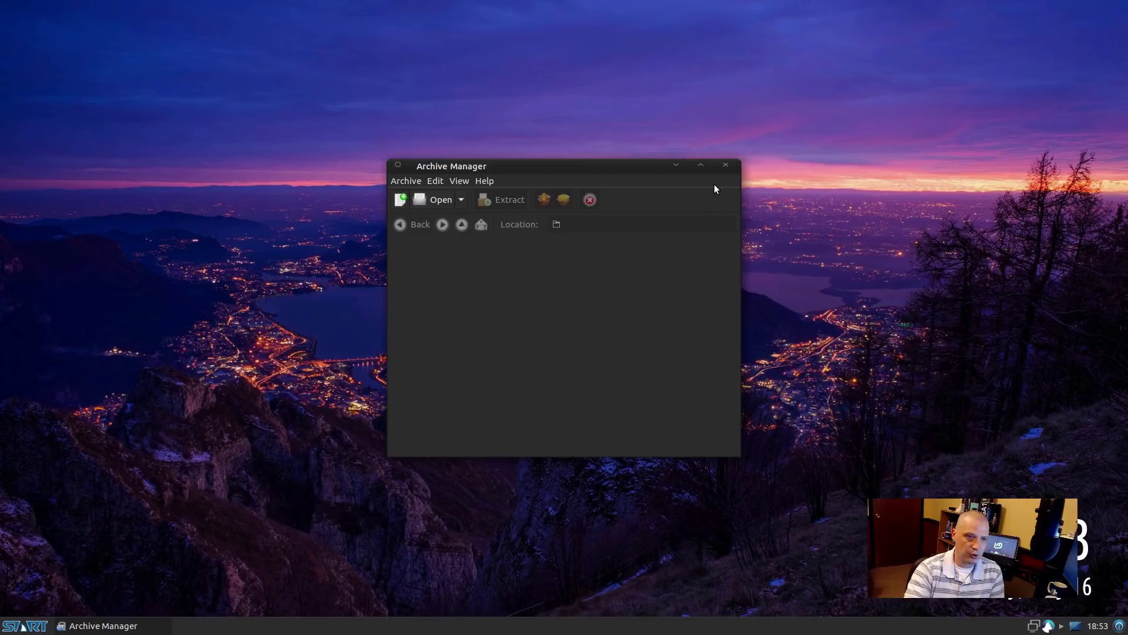
click(723, 165)
- Launch Guake Terminal from the Accessories applications, toggle its drop-down window and leave it hidden
click(24, 626)
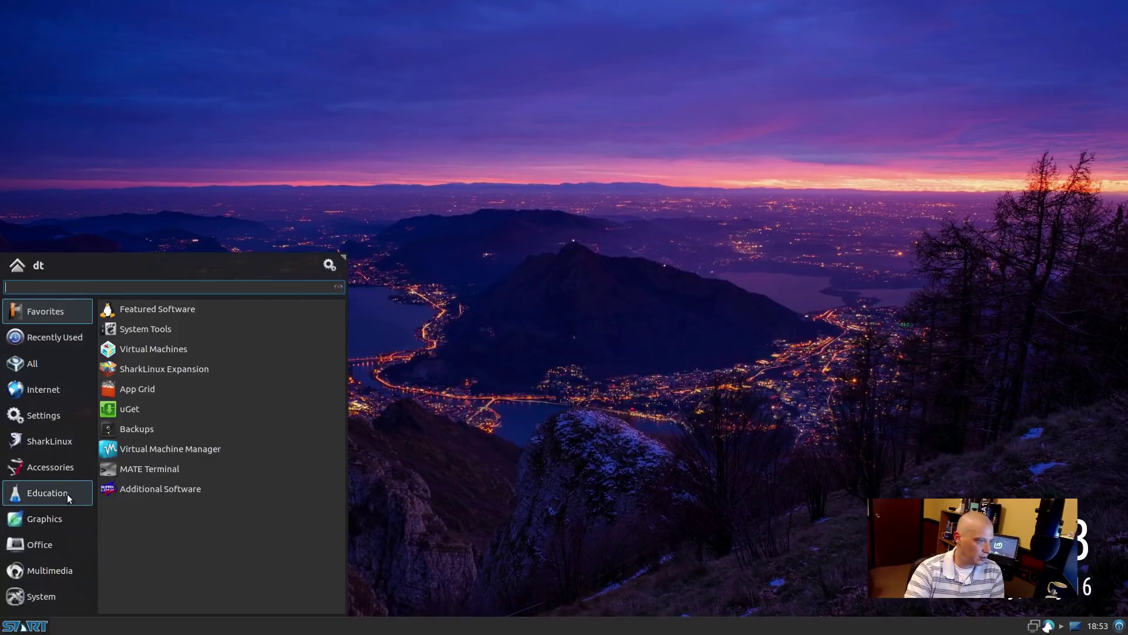
click(74, 464)
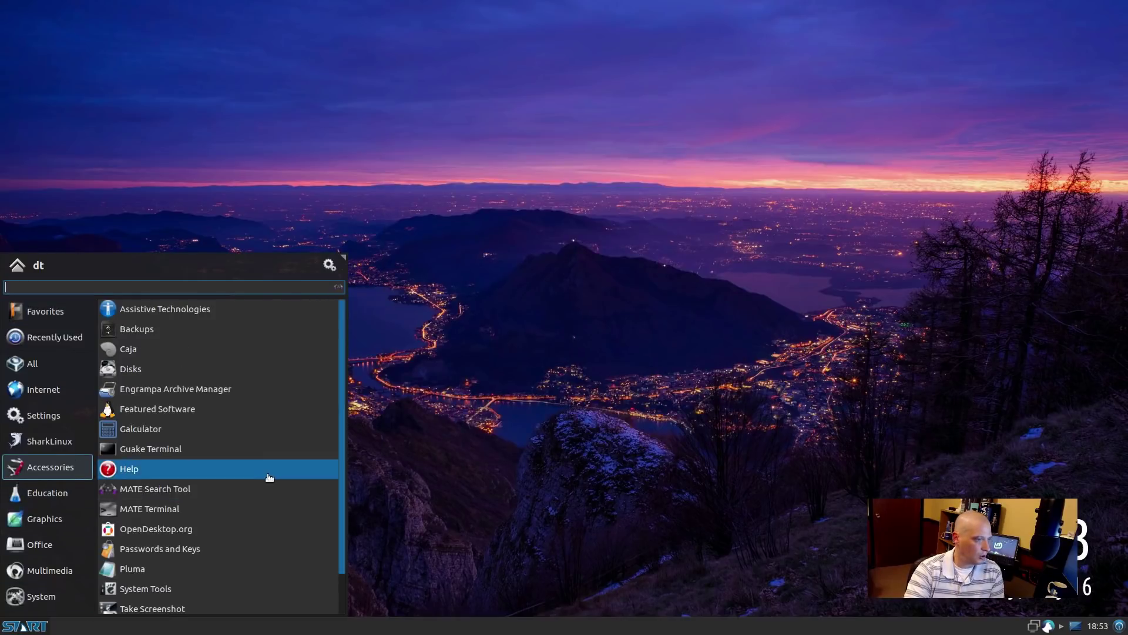
click(311, 451)
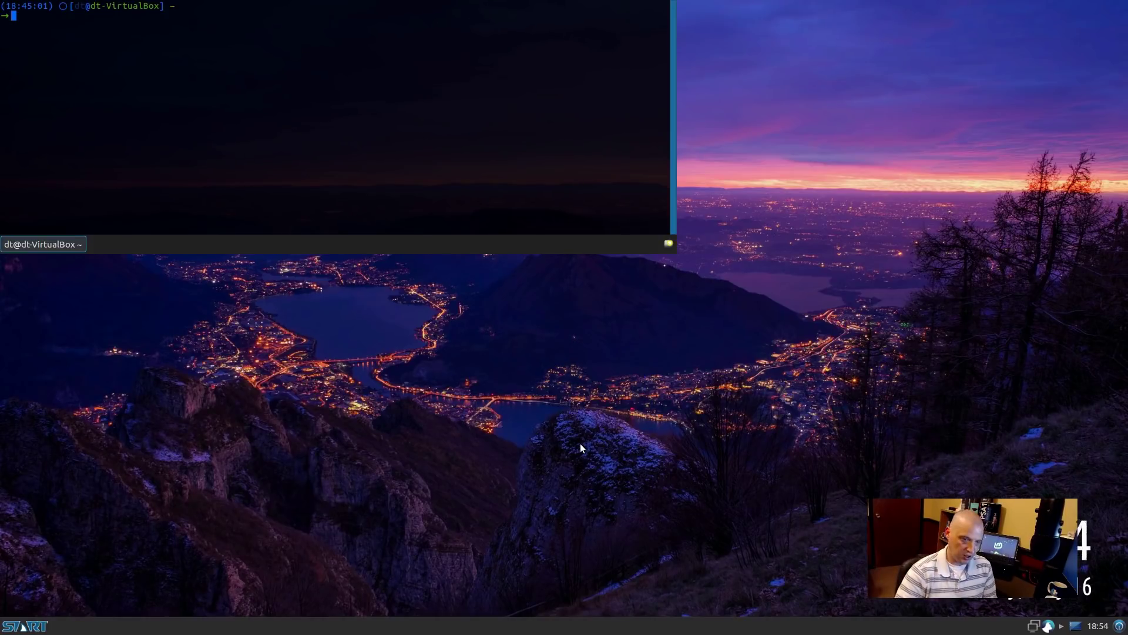
key(F12)
key(F12)
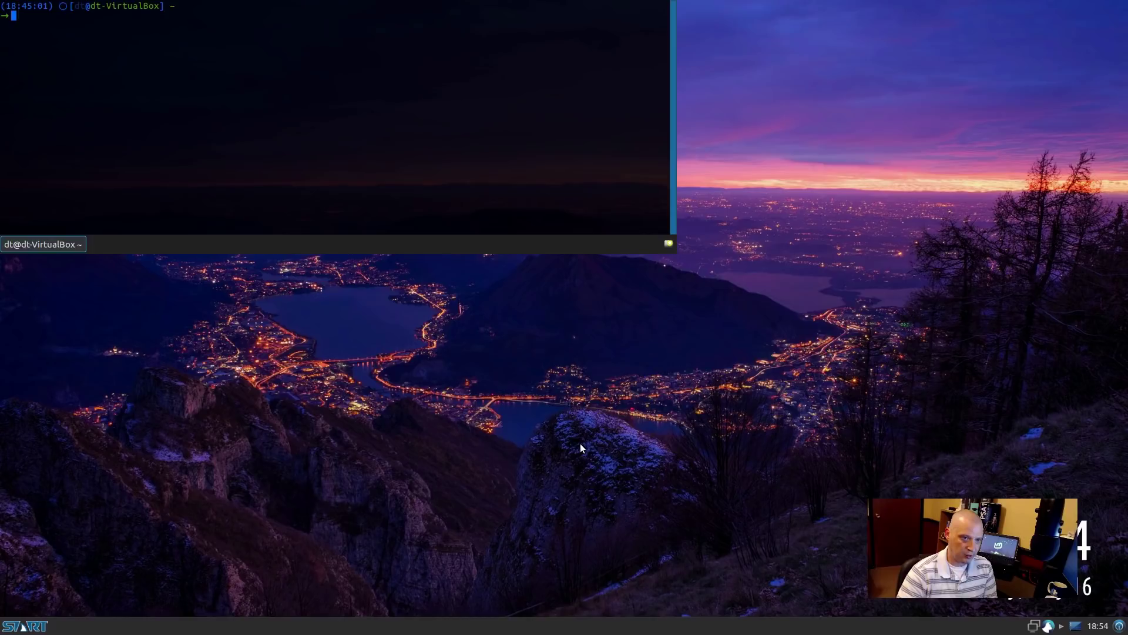
key(F12)
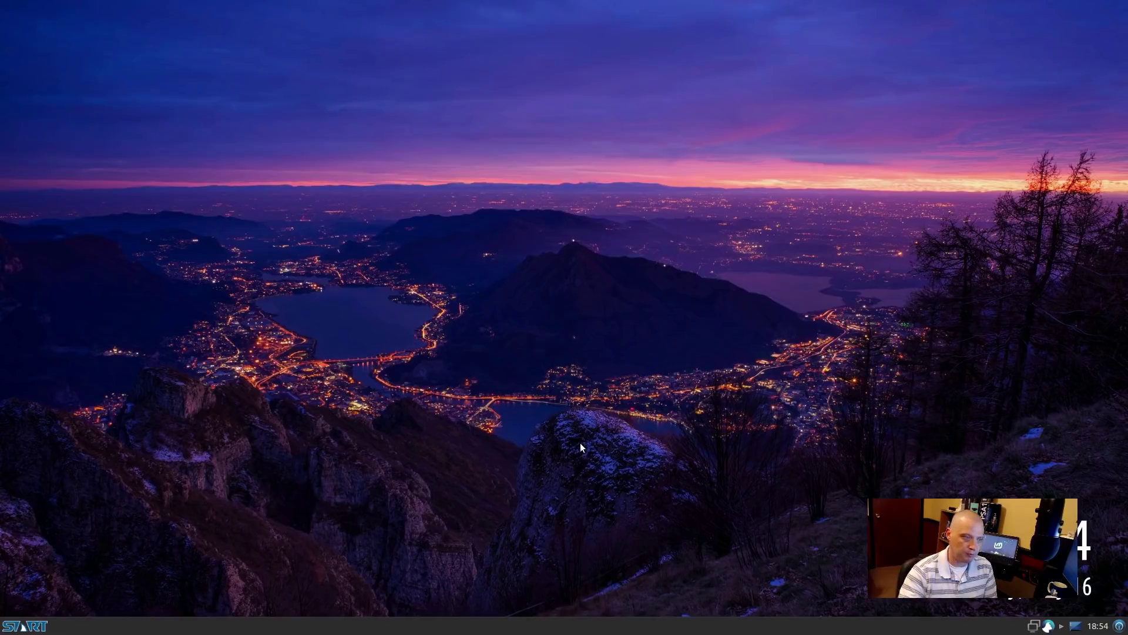
- Launch the Pluma text editor from the Accessories applications, view its version information and close it
click(23, 626)
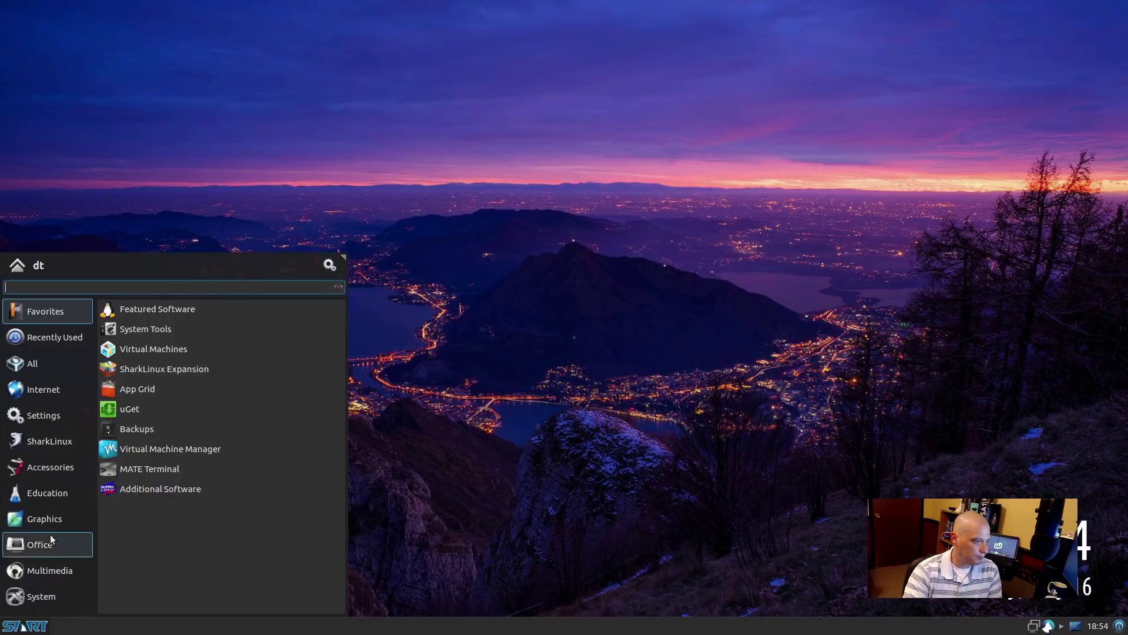
click(43, 465)
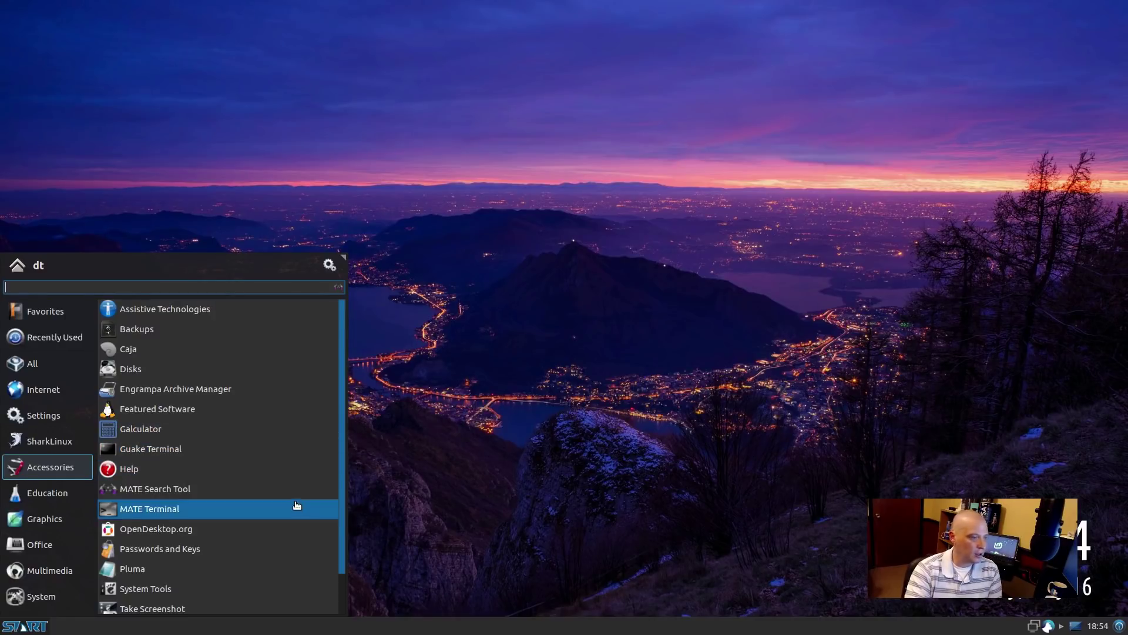
scroll(294, 506, down, 2)
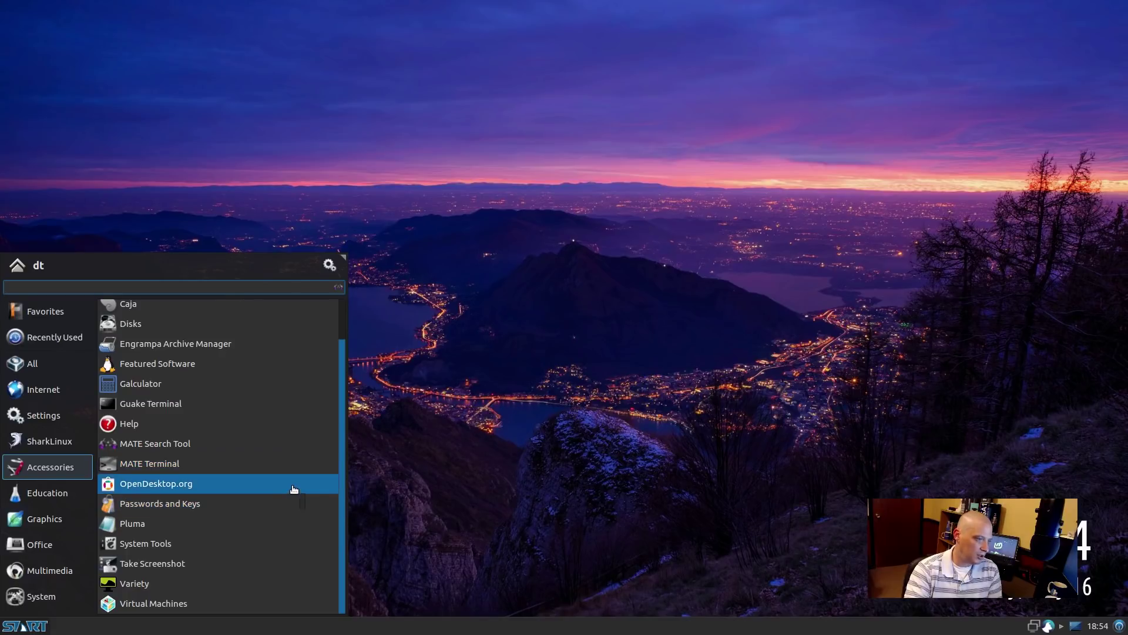
click(269, 524)
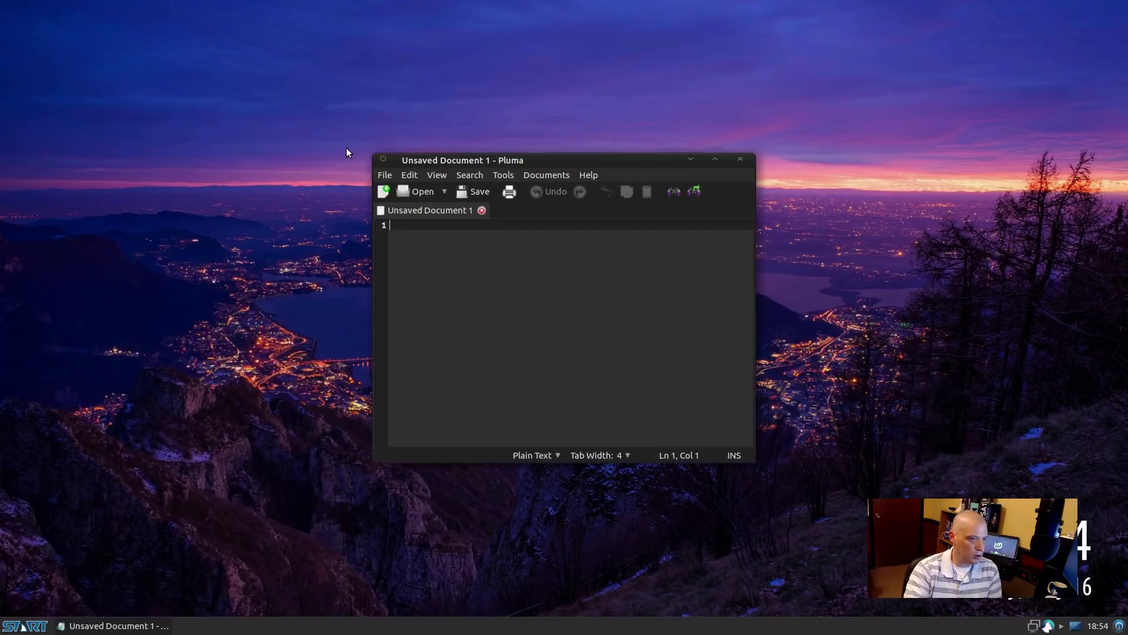
click(586, 176)
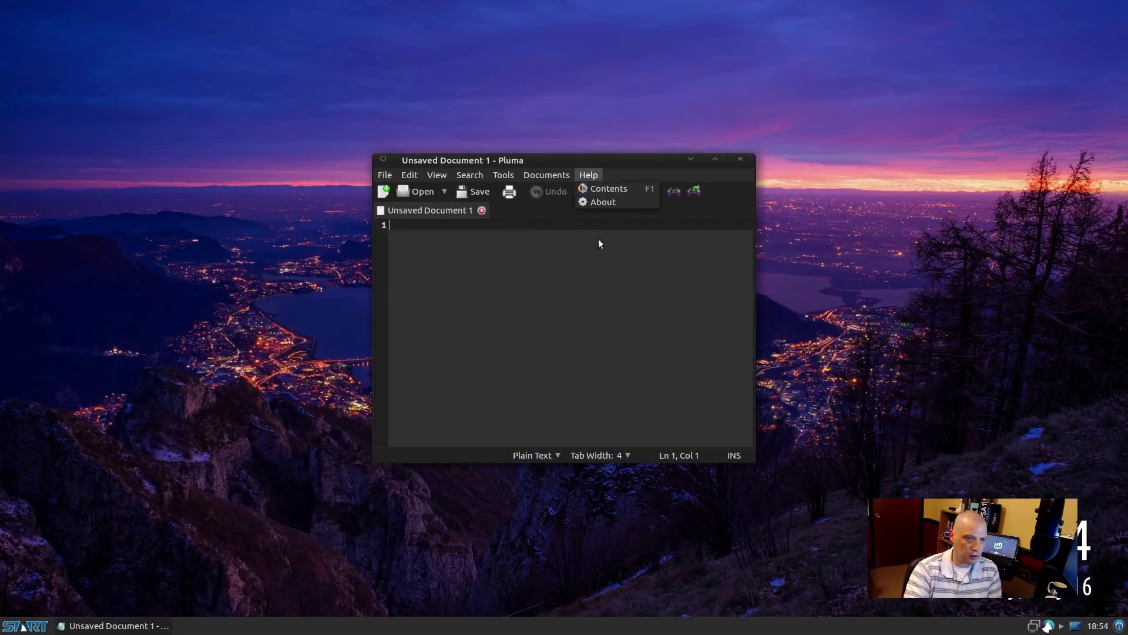
click(606, 202)
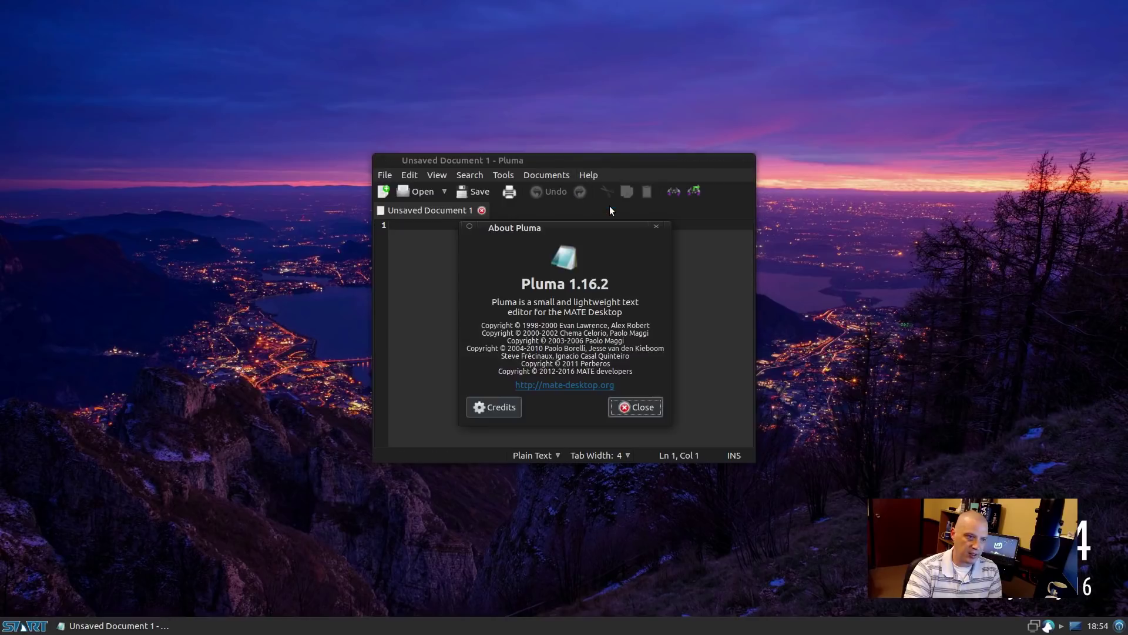
click(657, 227)
click(739, 155)
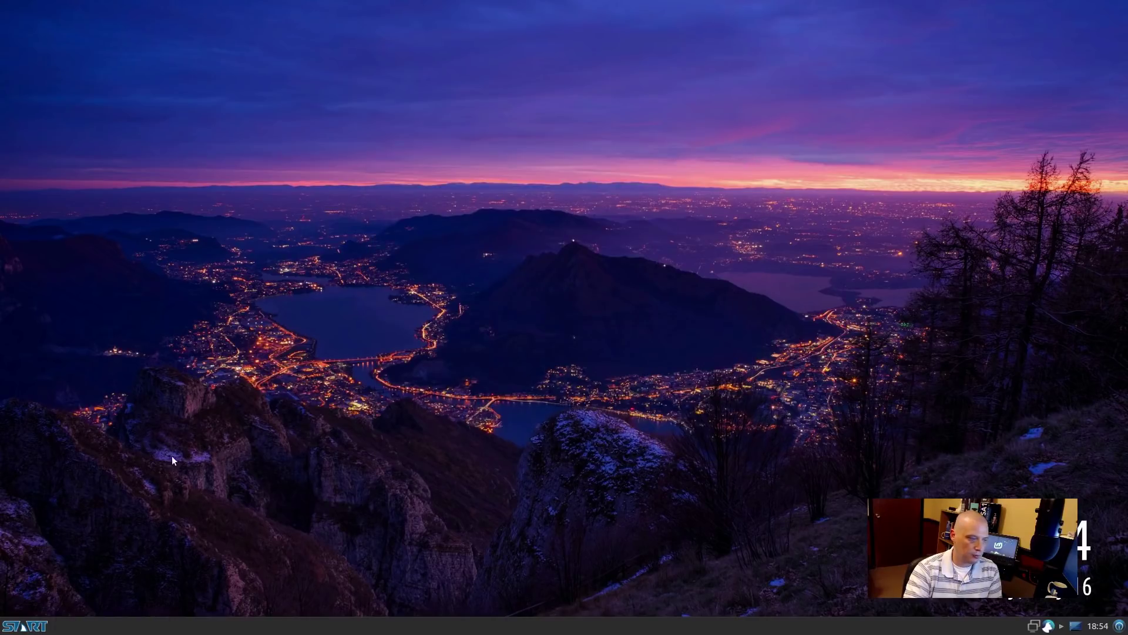
- Launch Variety from the Accessories applications, look through its preference pages from General to Donate, and close the window
click(25, 626)
click(50, 466)
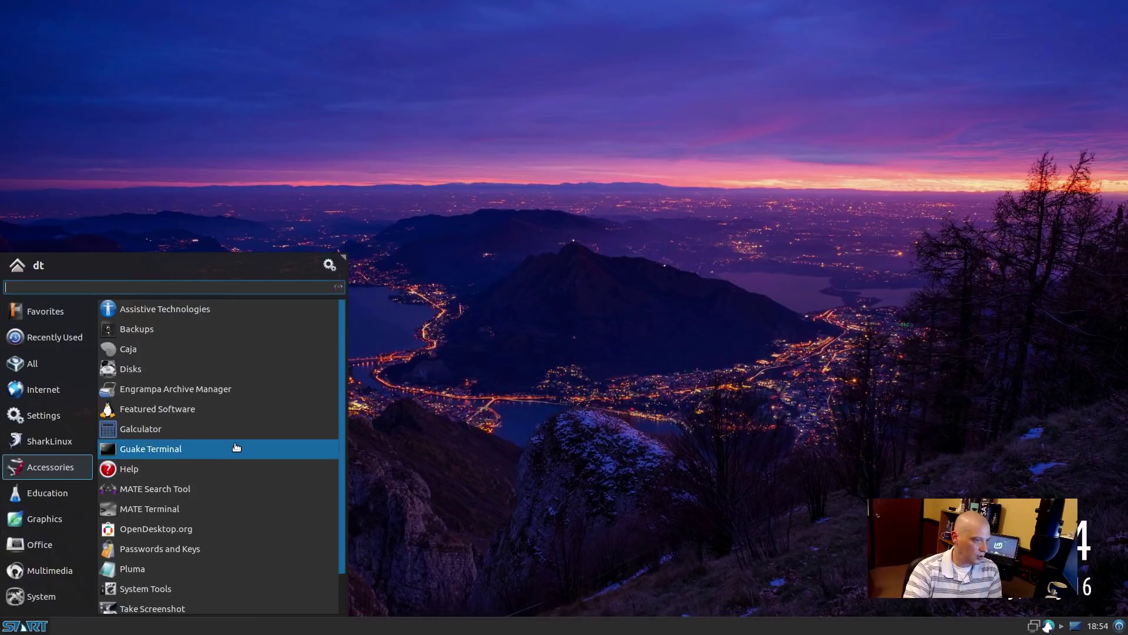
scroll(234, 445, down, 2)
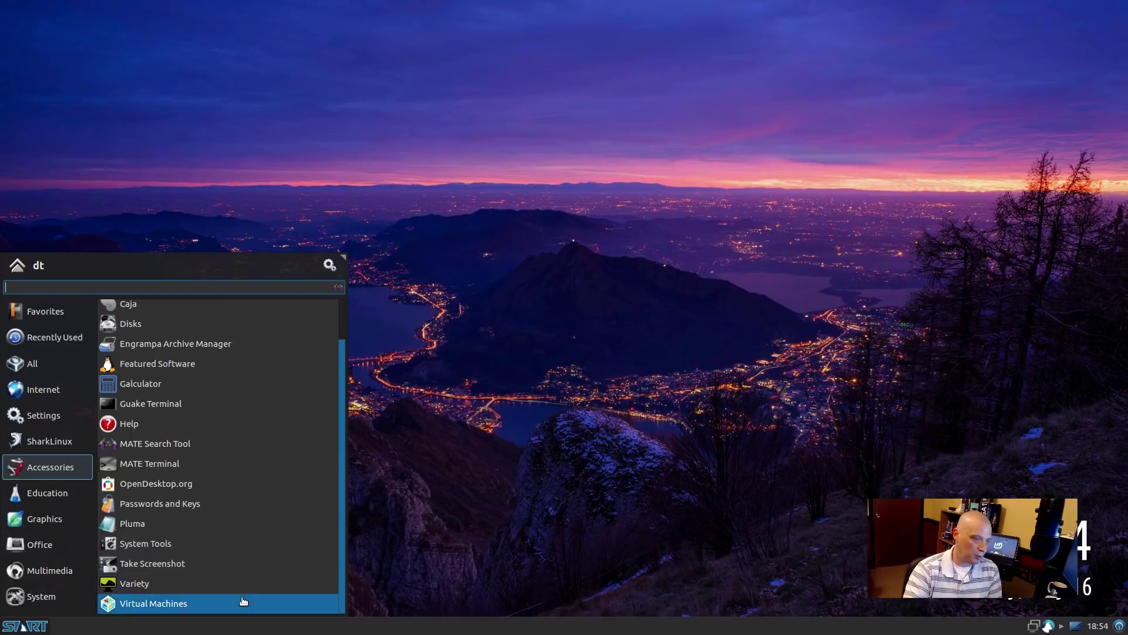
click(244, 595)
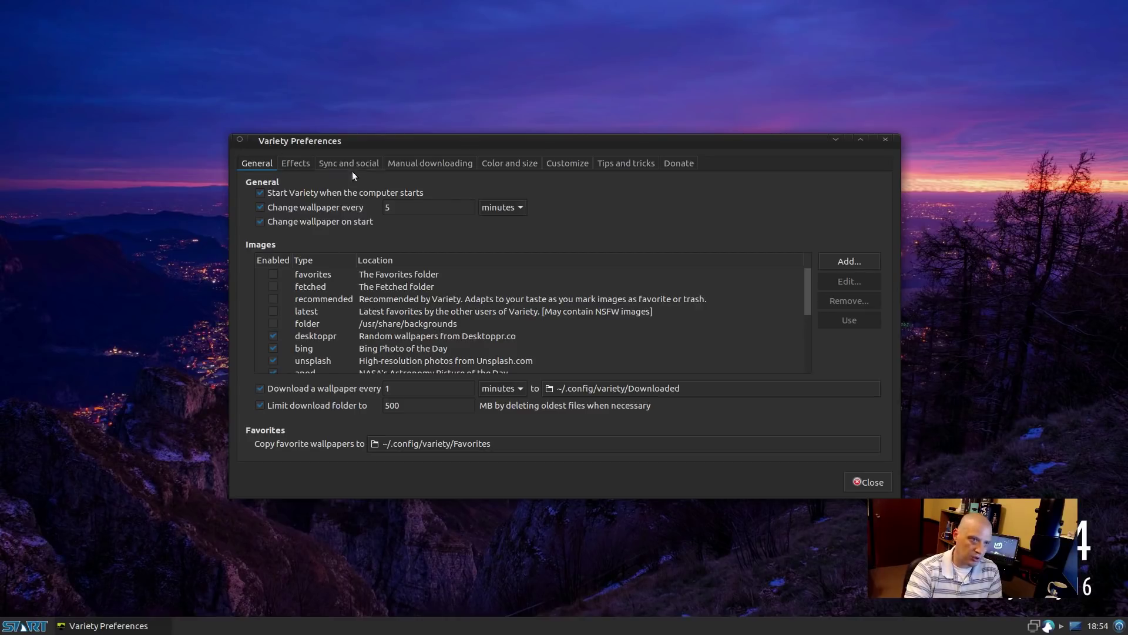
click(296, 164)
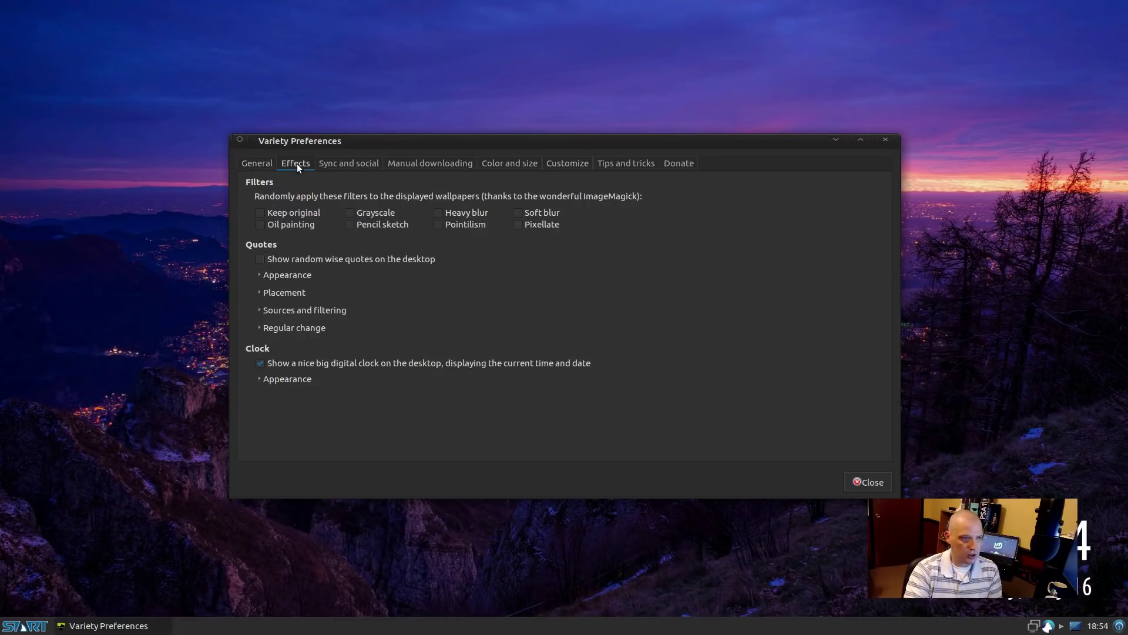
click(361, 165)
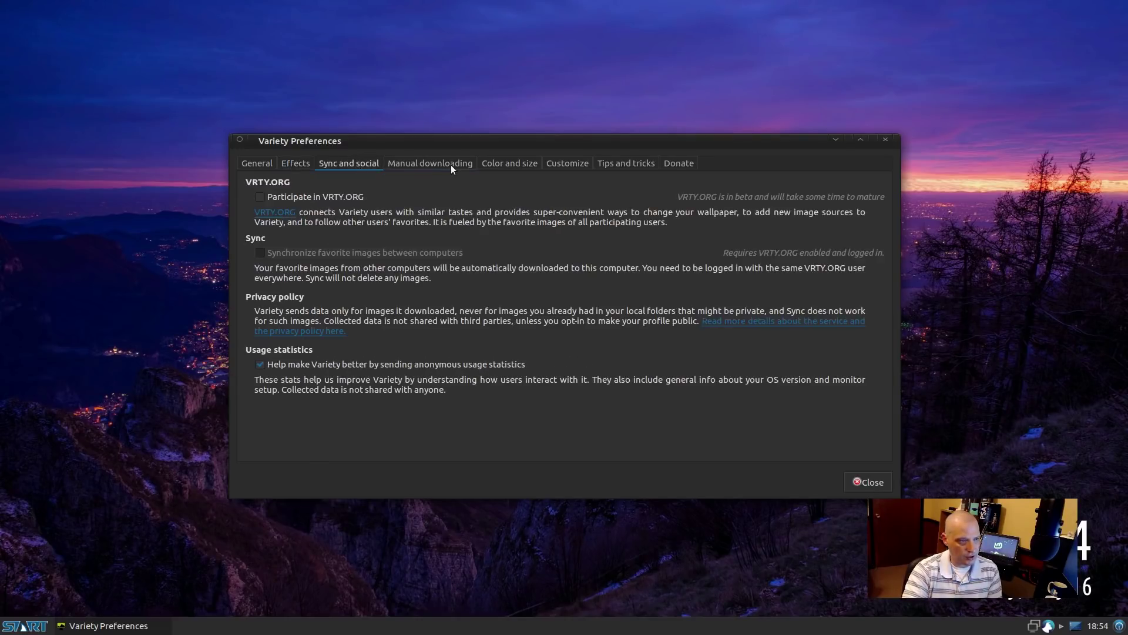
click(450, 166)
click(520, 166)
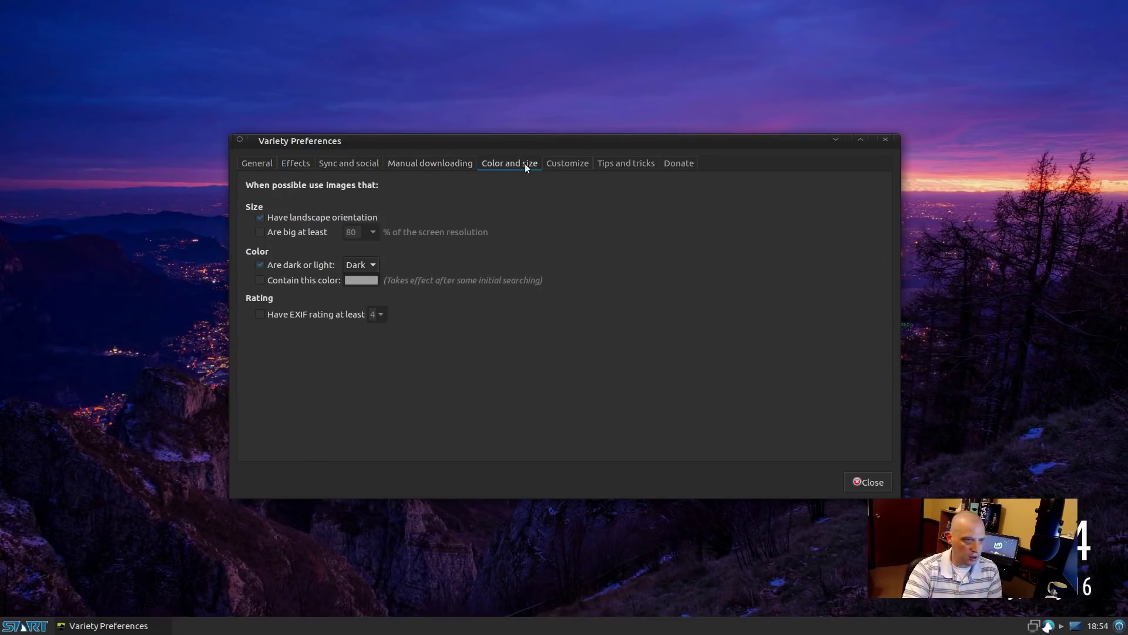
click(569, 162)
click(638, 163)
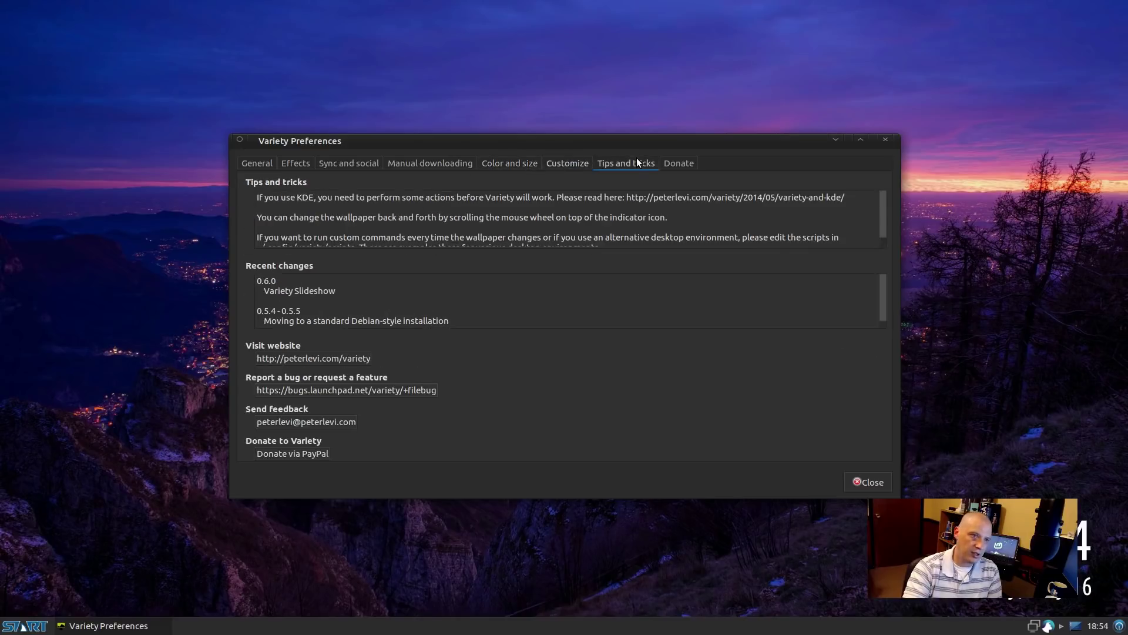
click(678, 161)
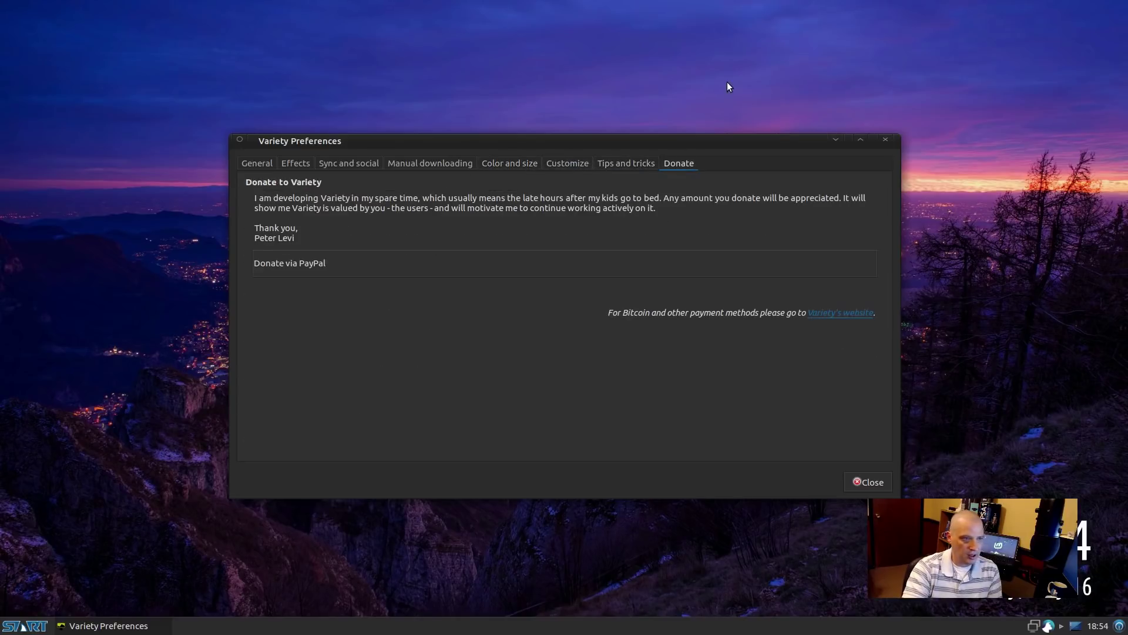
click(886, 139)
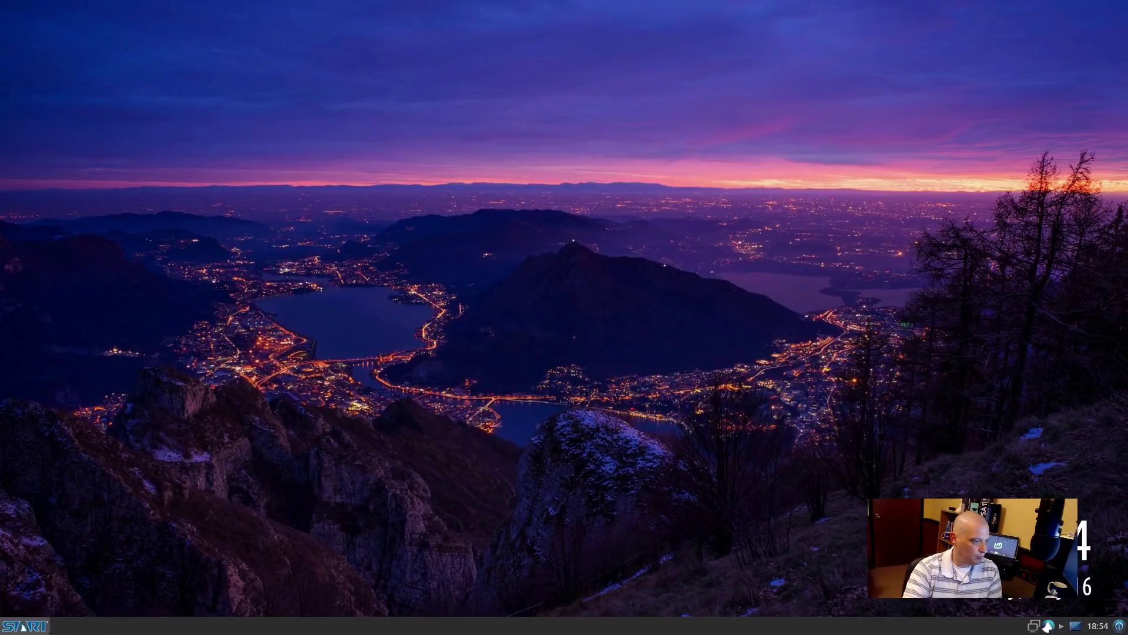
- Look through the applications in the Education, Graphics and Office categories
click(41, 627)
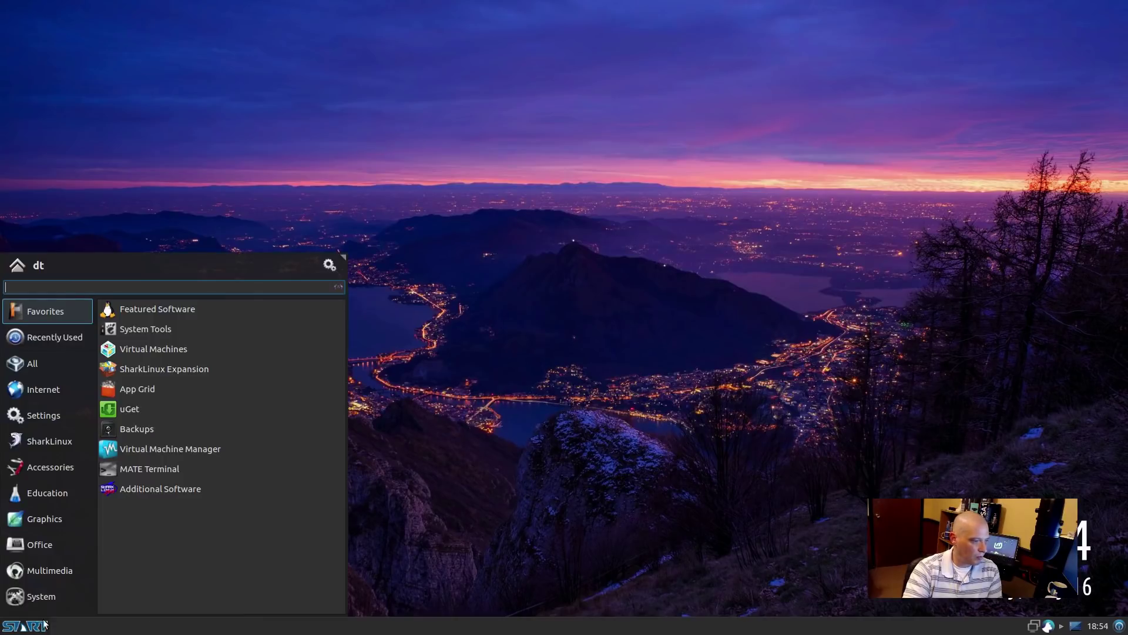
click(53, 494)
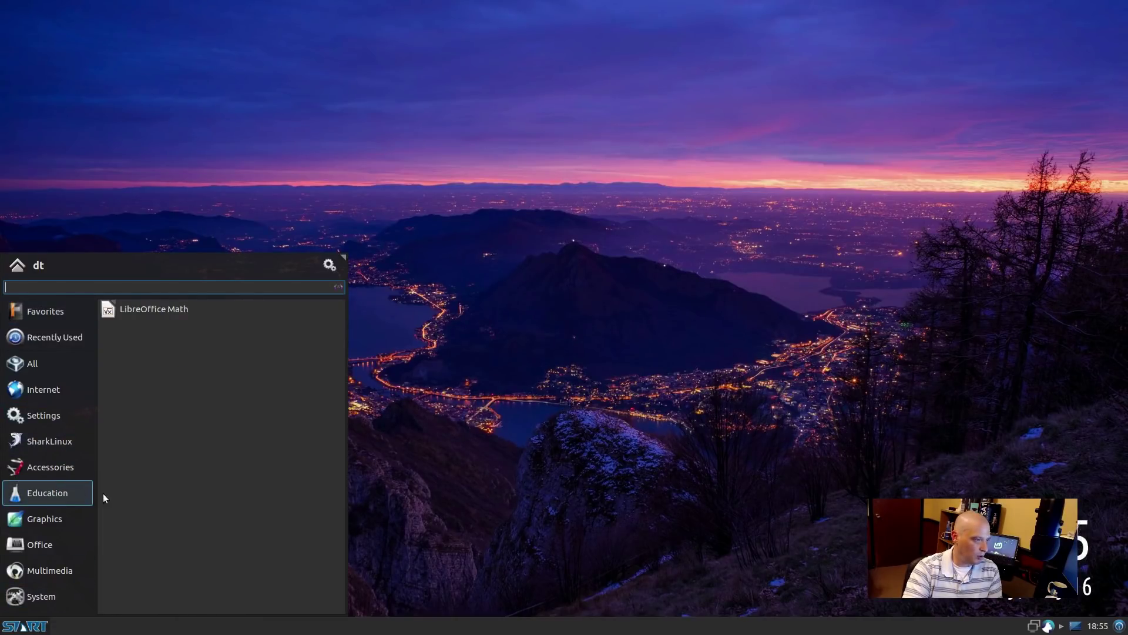
click(76, 515)
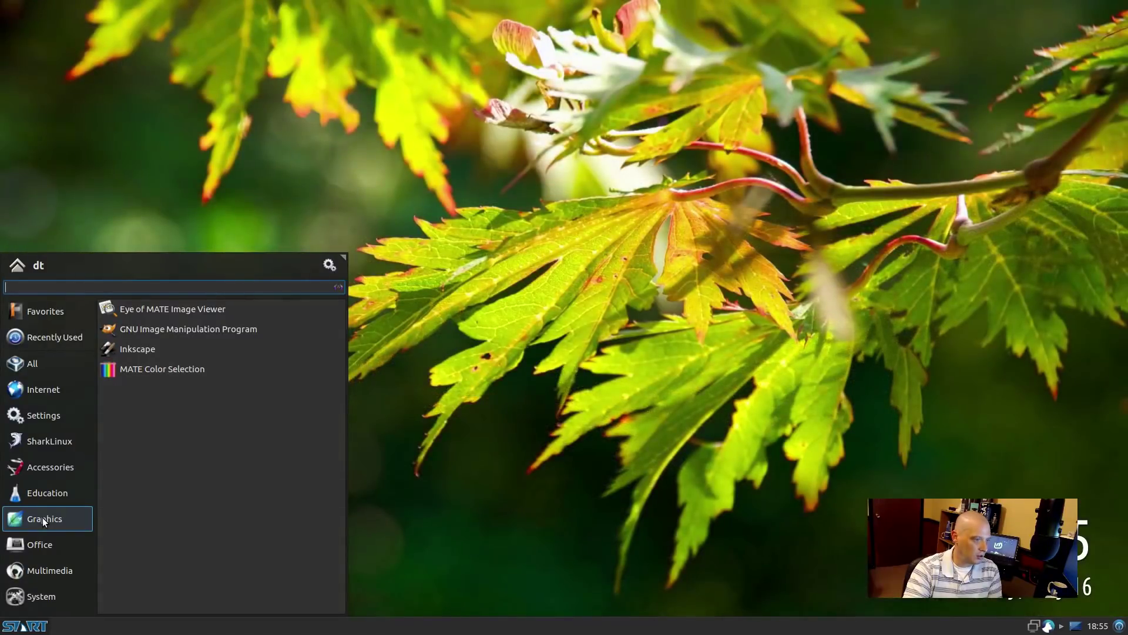
click(84, 538)
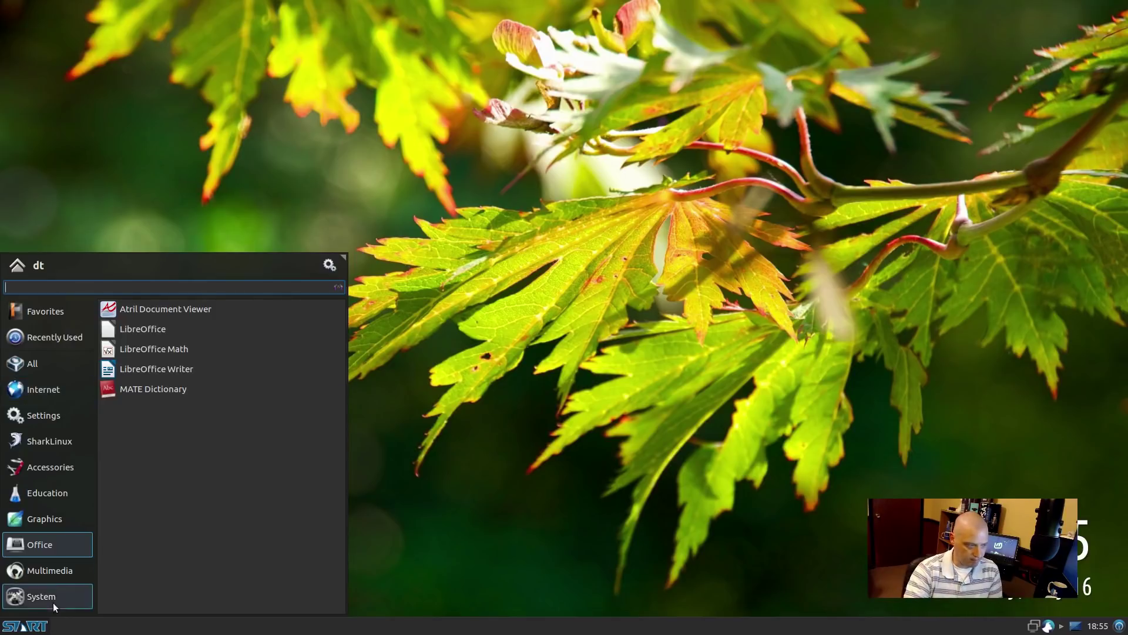
- Launch Audacious from the Multimedia applications and close its window
click(64, 571)
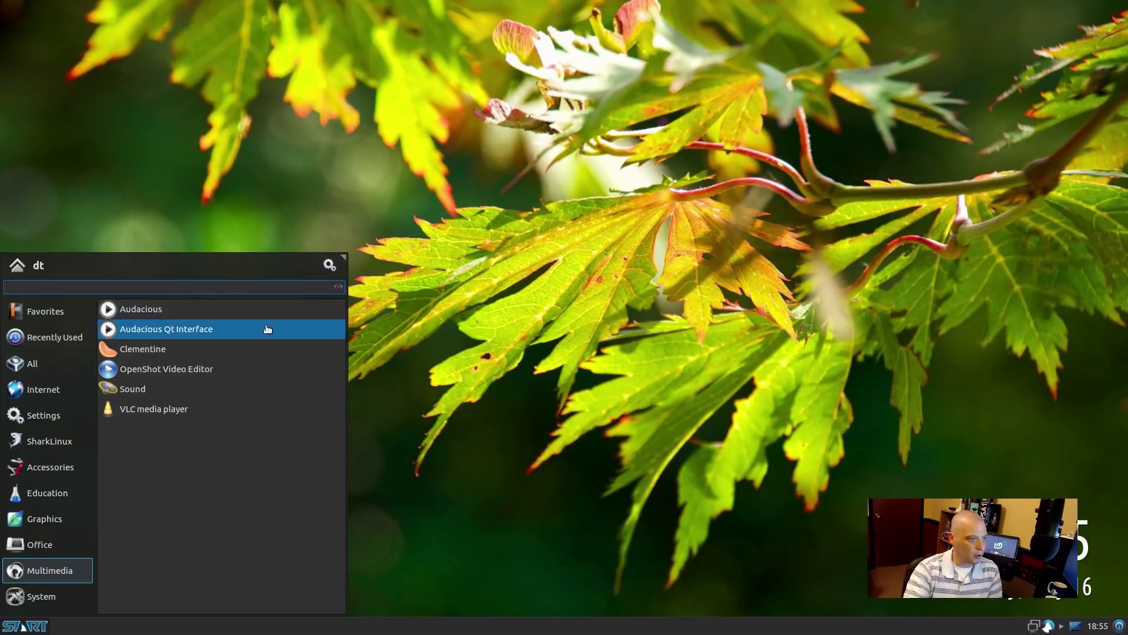
click(245, 310)
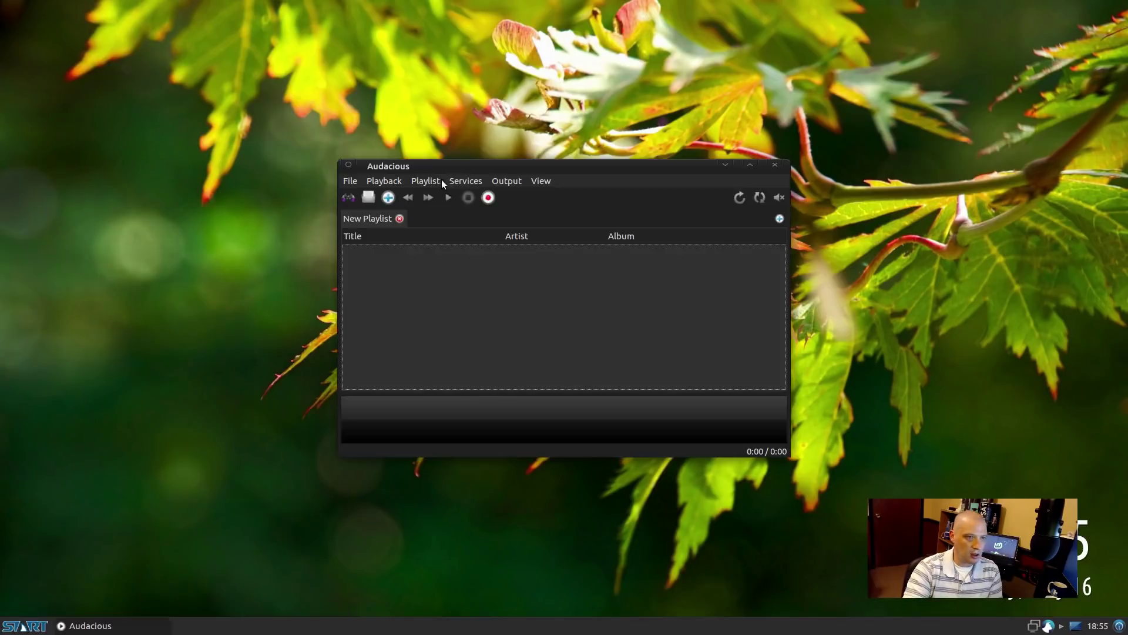
click(775, 167)
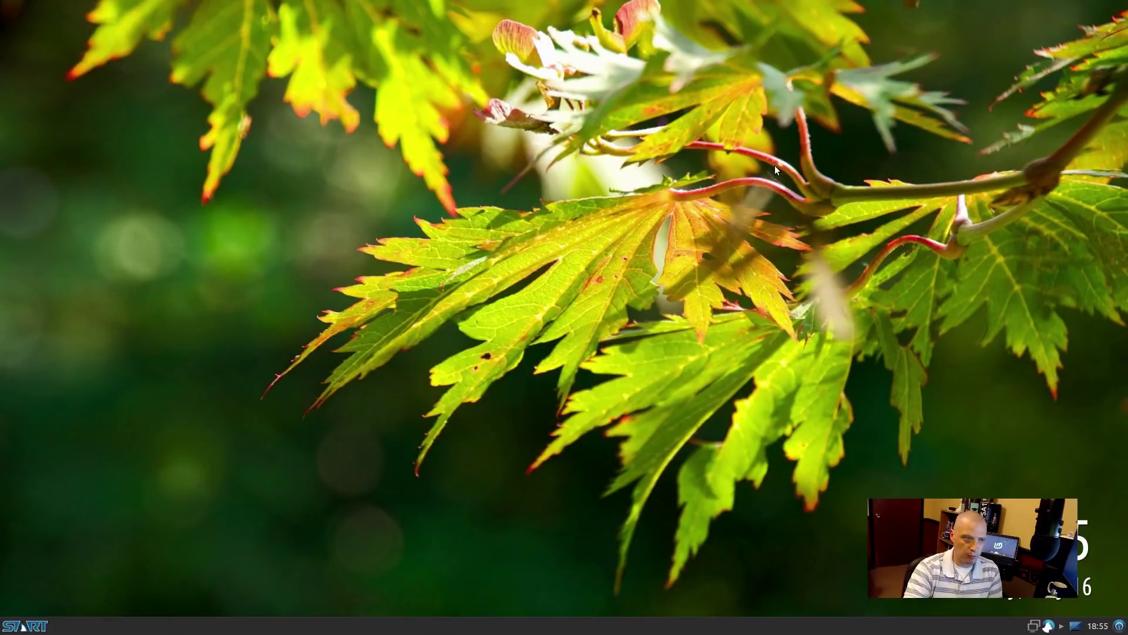
- Launch Clementine from the Multimedia applications, view its version information and dismiss it
click(24, 625)
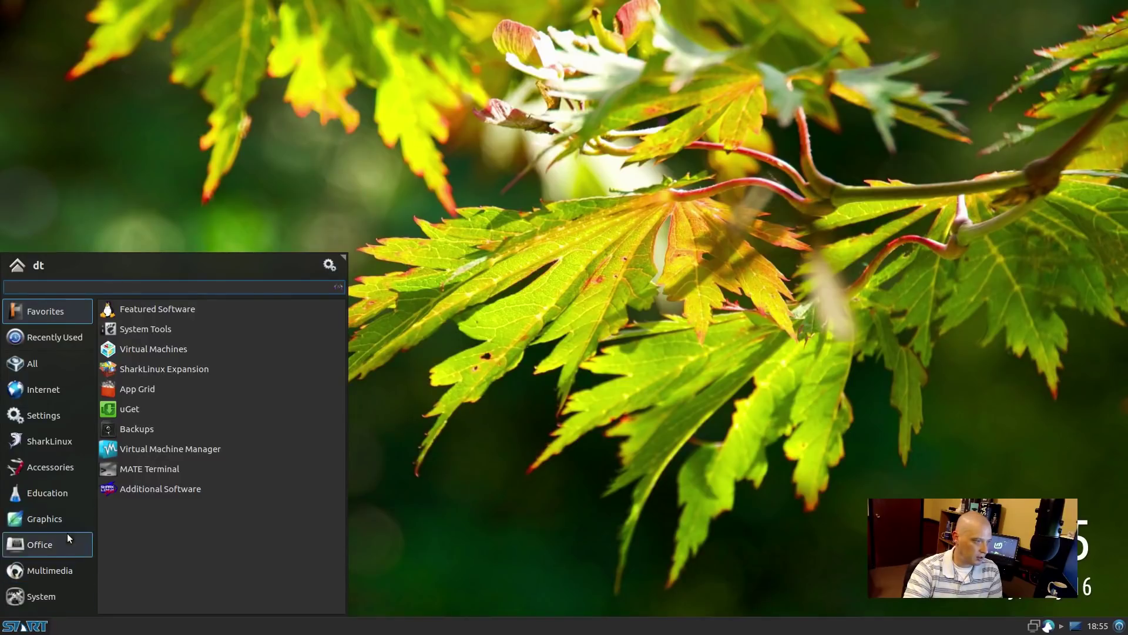
mouse_move(50, 570)
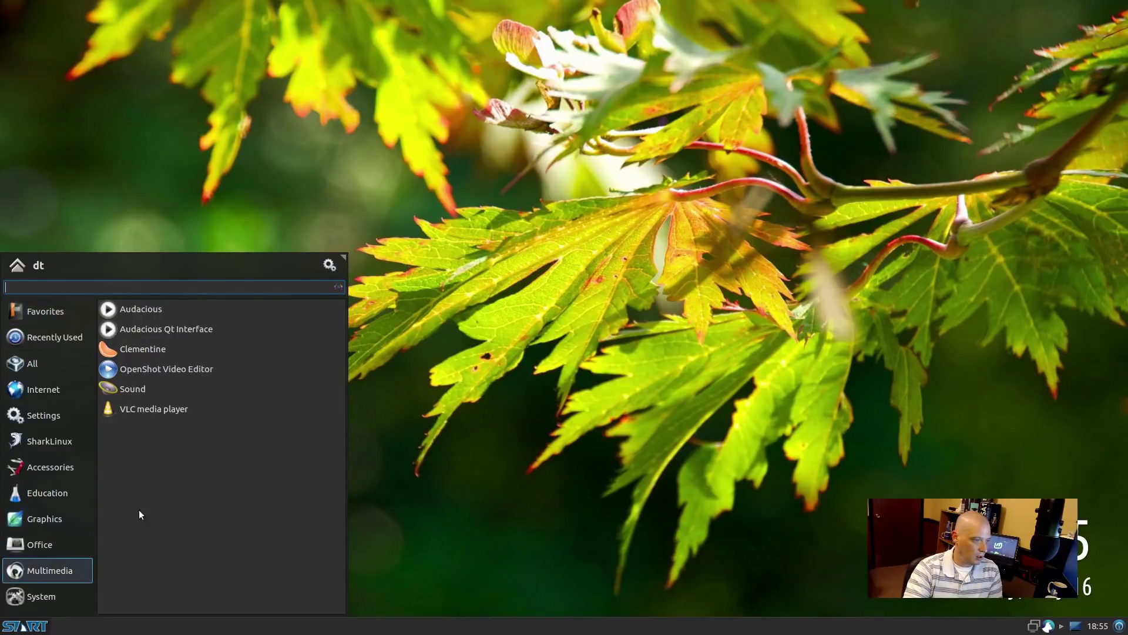
click(272, 351)
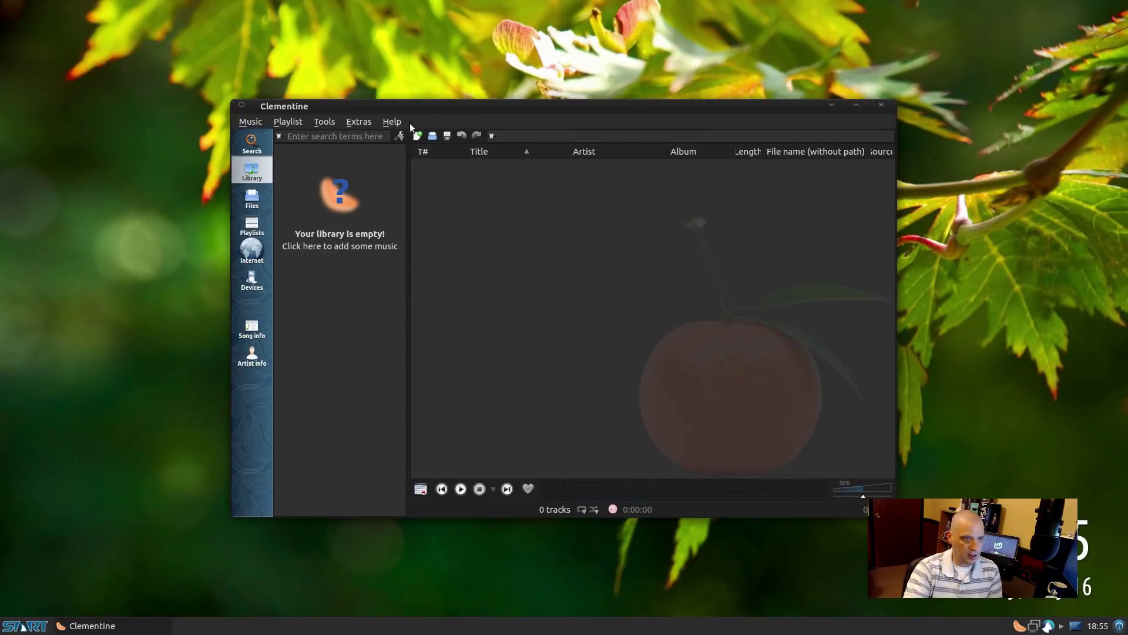
click(389, 122)
click(411, 137)
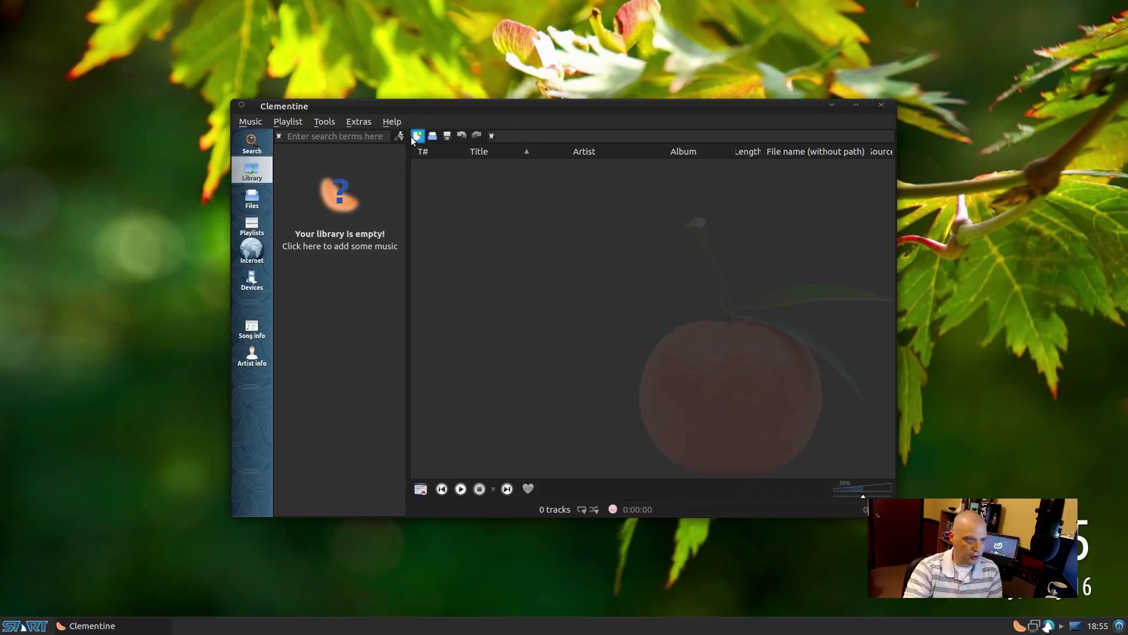
click(741, 167)
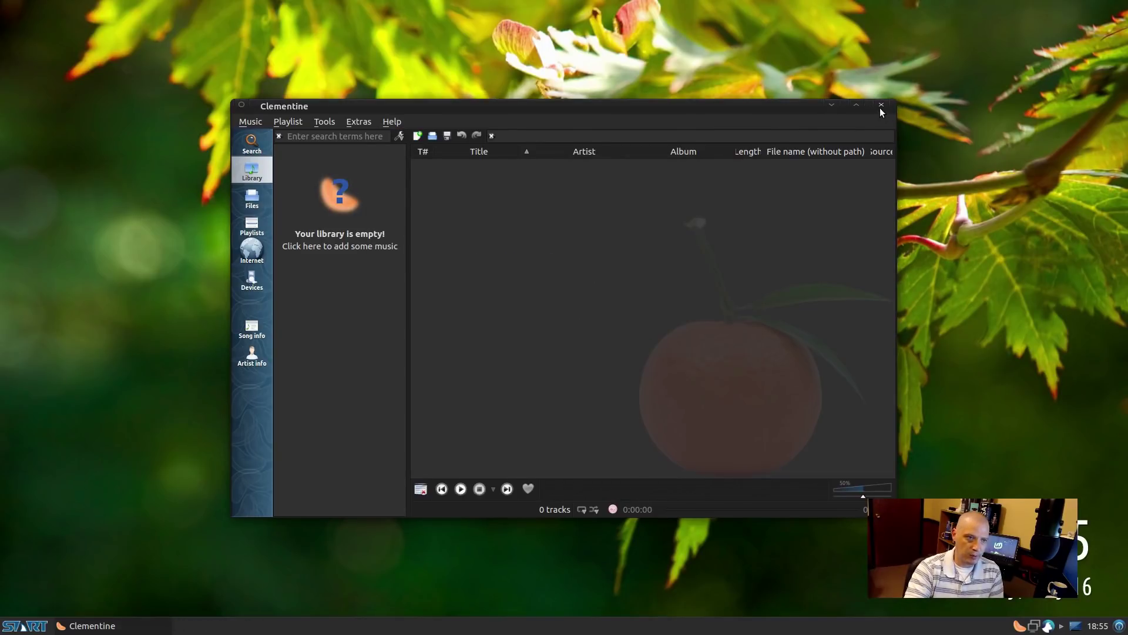
- Close the Clementine window and quit the player from the system tray
click(880, 107)
right_click(1019, 626)
click(1024, 611)
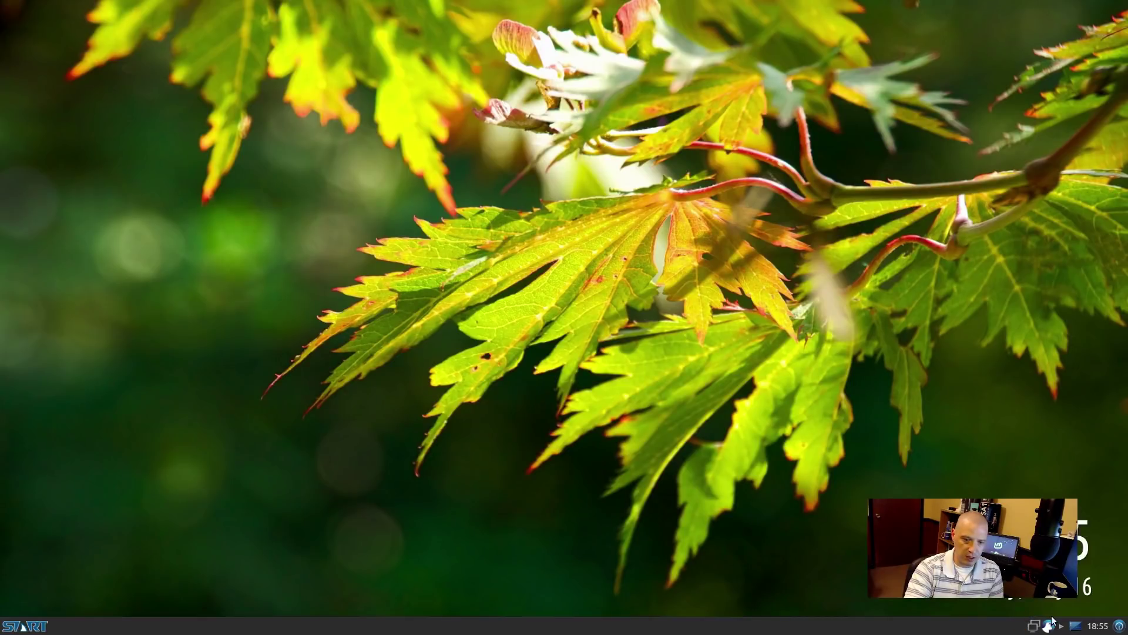
- Quit the application still running in the system tray
right_click(1048, 626)
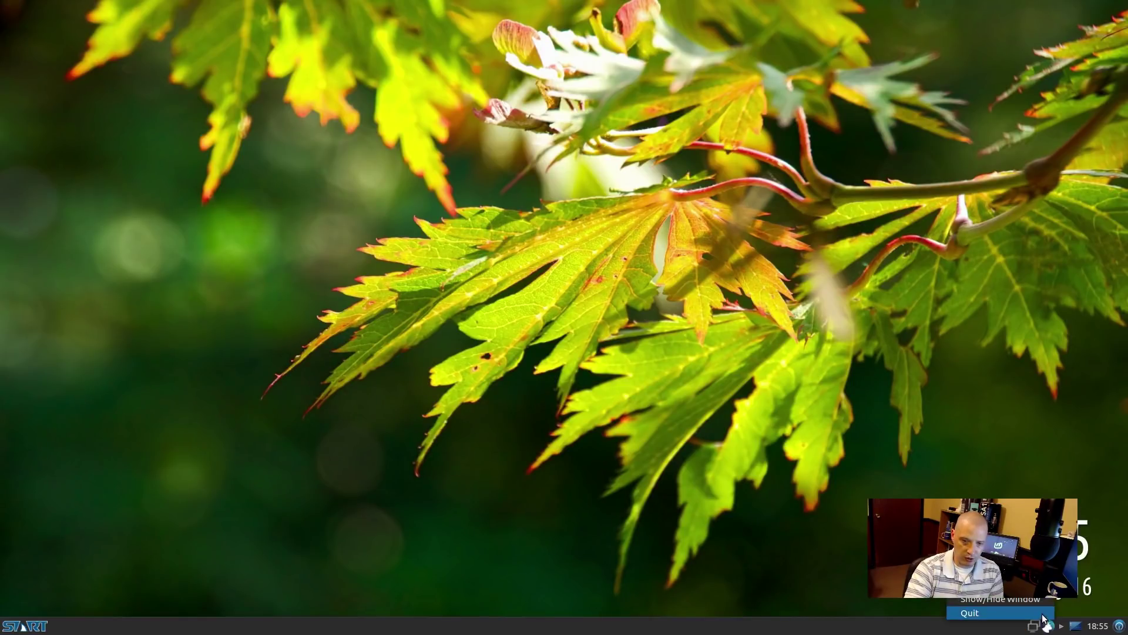
click(1045, 613)
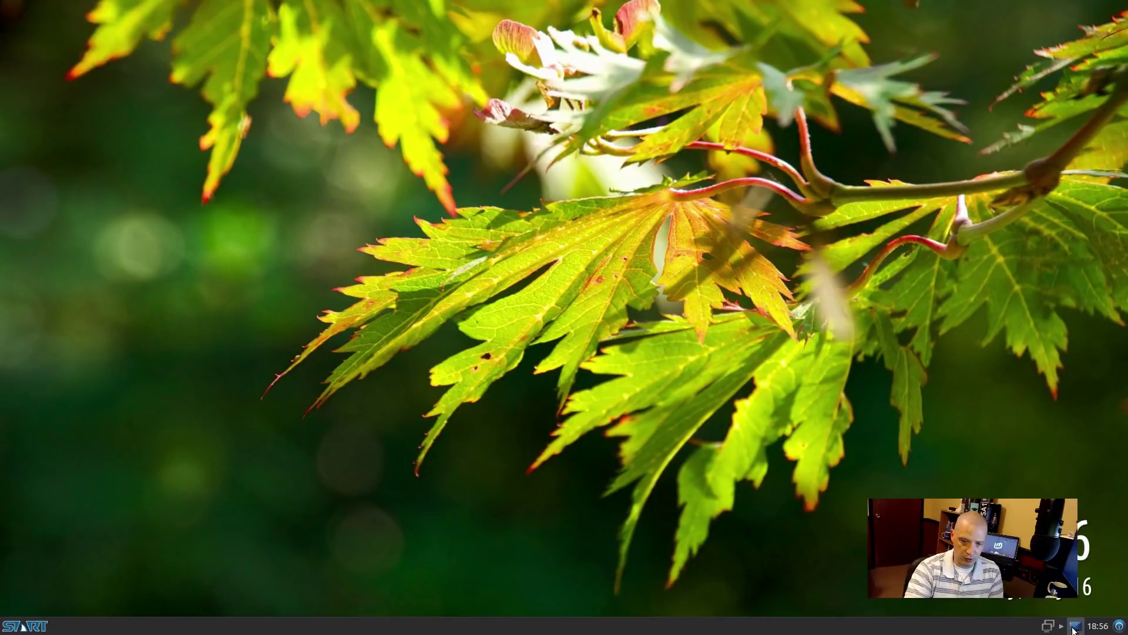
right_click(1062, 628)
click(1021, 366)
- Launch OpenShot Video Editor from the Multimedia applications
click(36, 627)
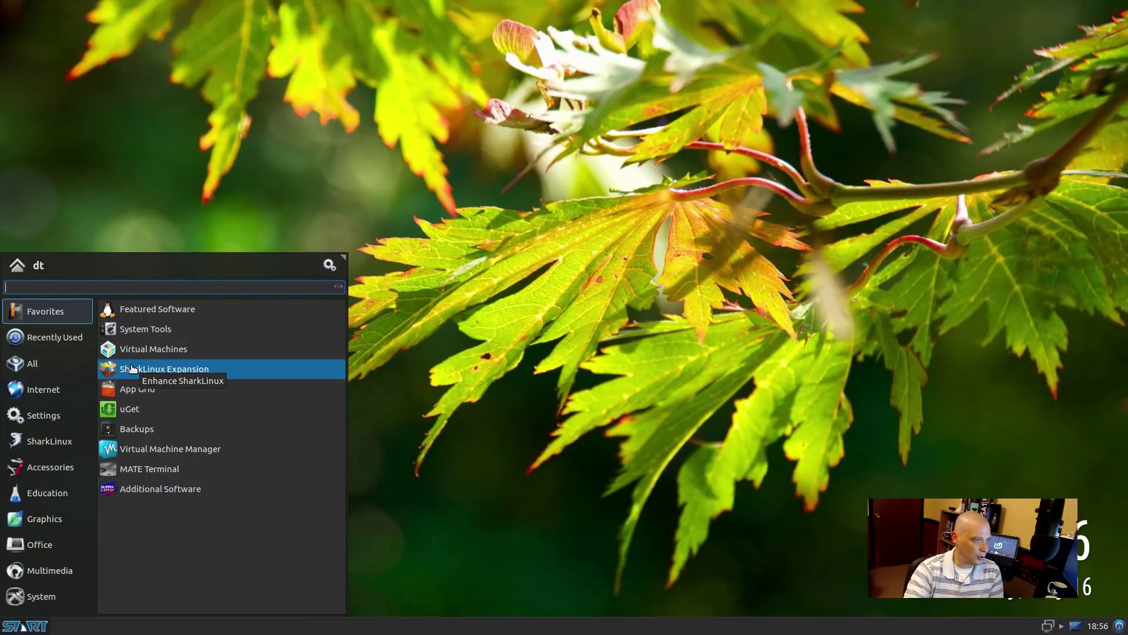
click(71, 576)
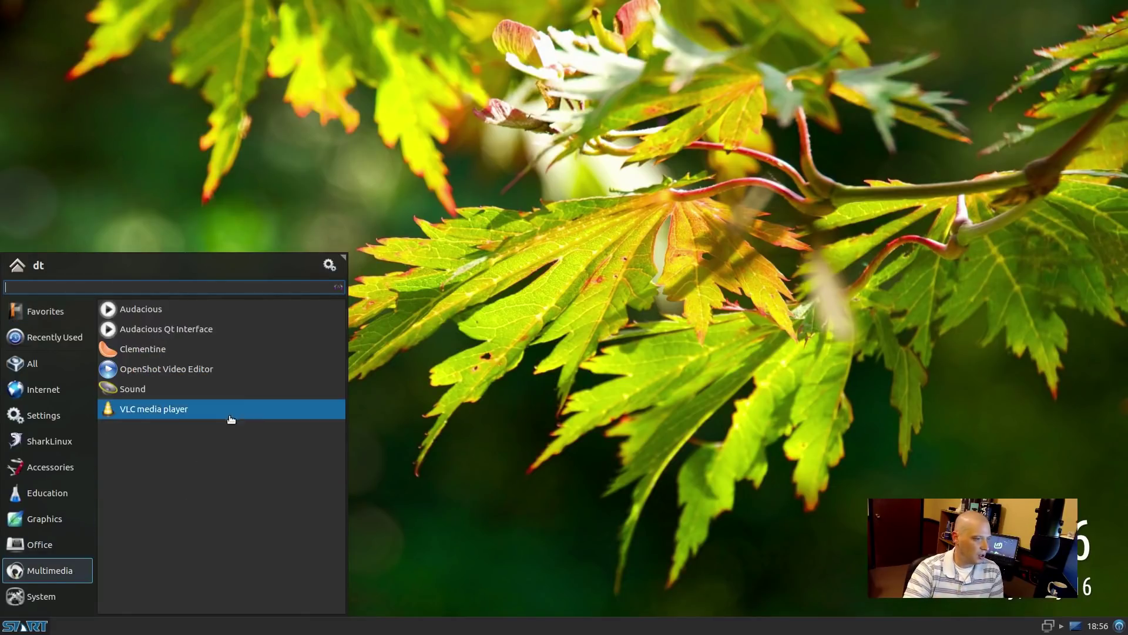
click(267, 377)
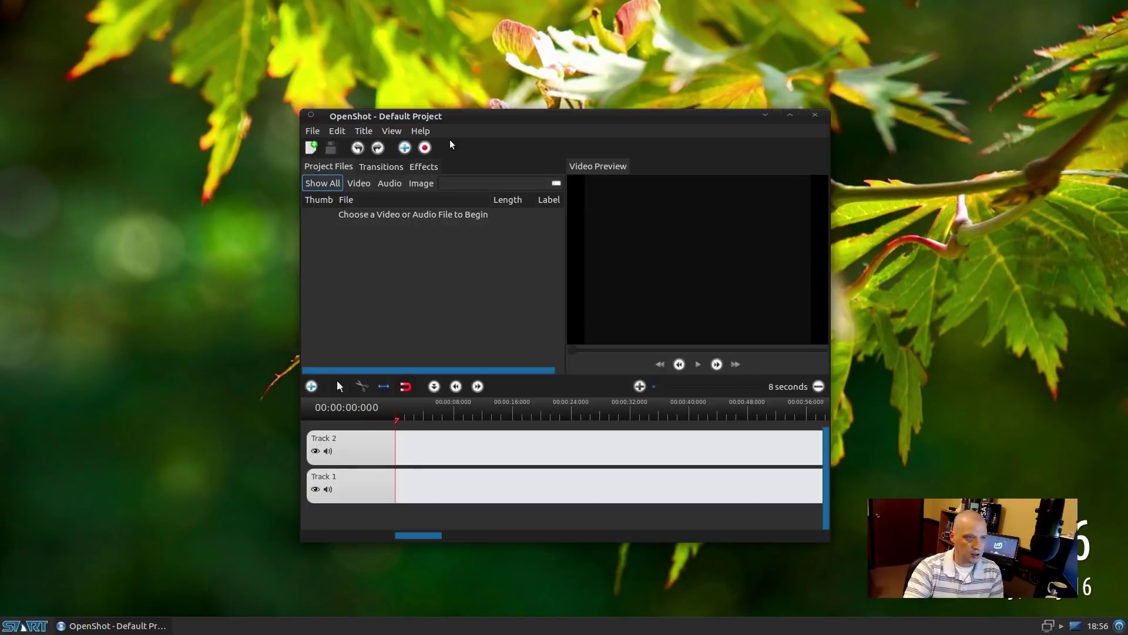
- View OpenShot's version information, dismiss it and close the video editor
click(425, 131)
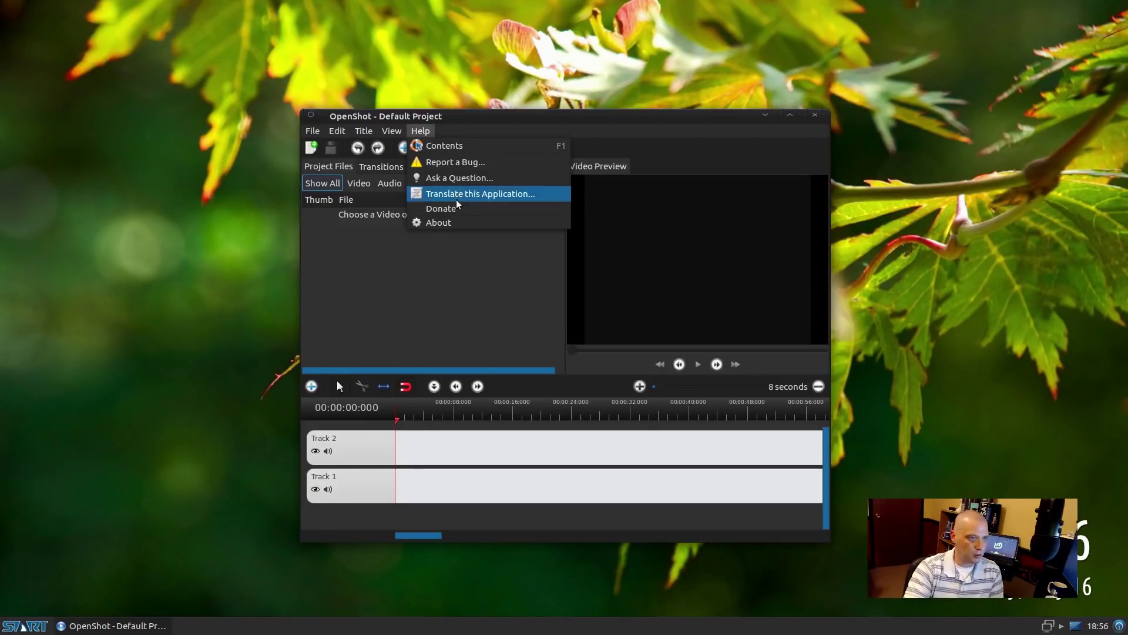
click(461, 223)
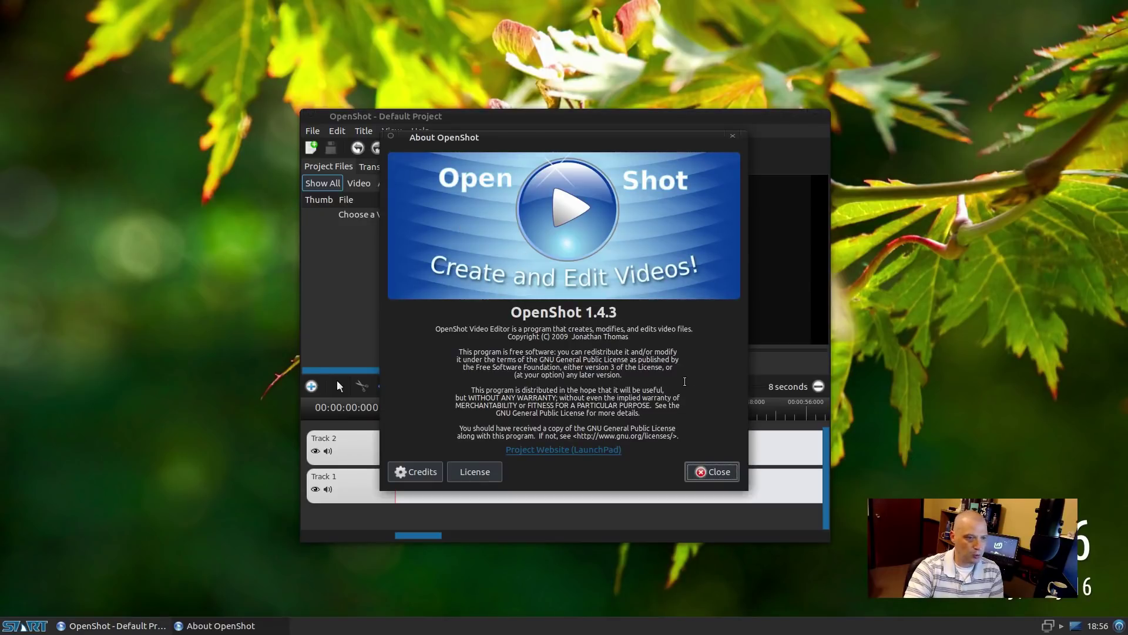
click(733, 137)
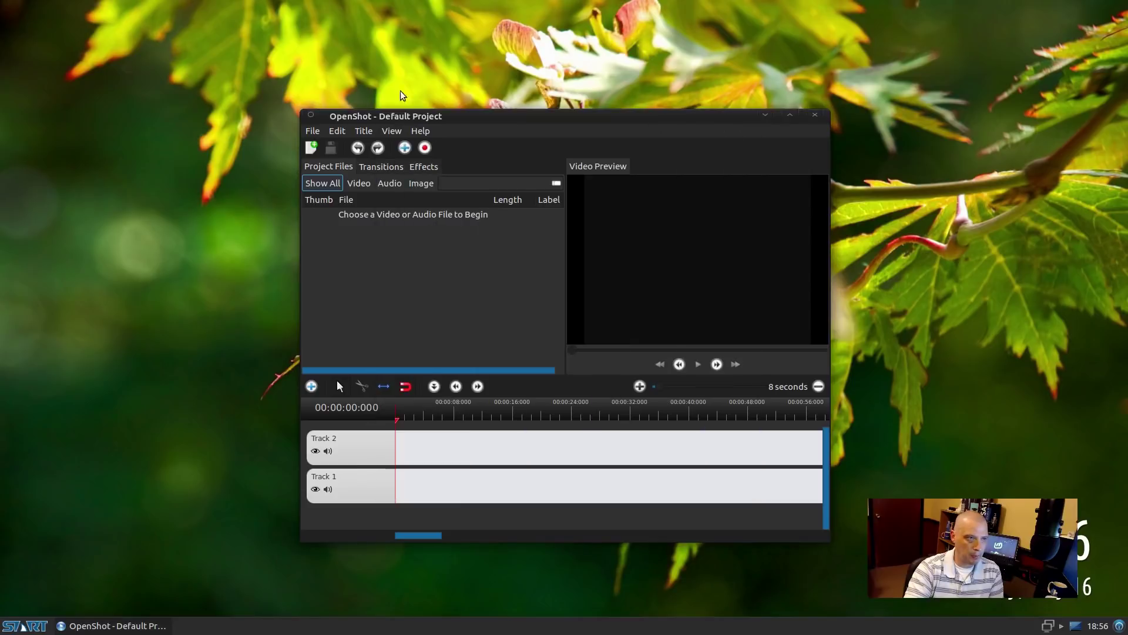
click(818, 119)
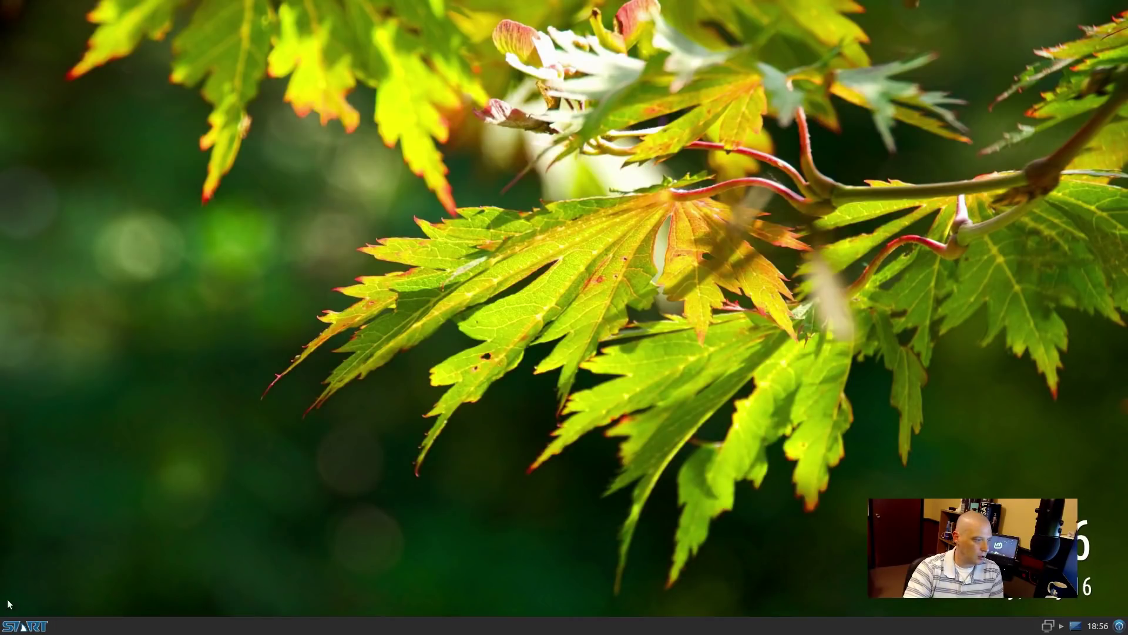
- Launch VLC media player from the Multimedia applications and continue past its privacy policy with metadata network access left off
click(22, 627)
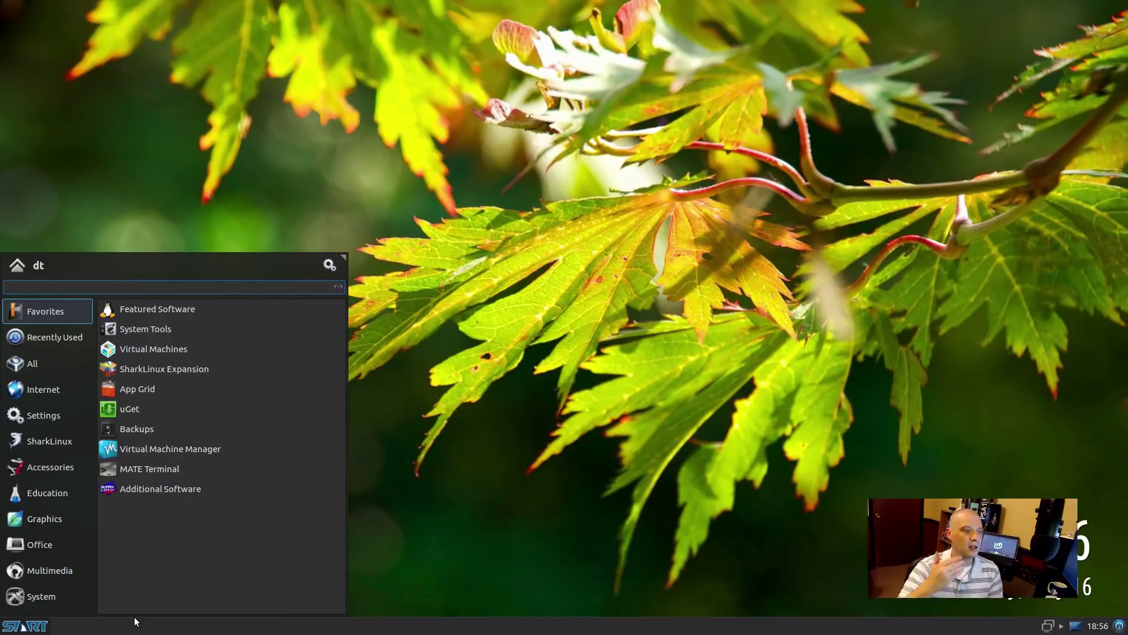
click(56, 572)
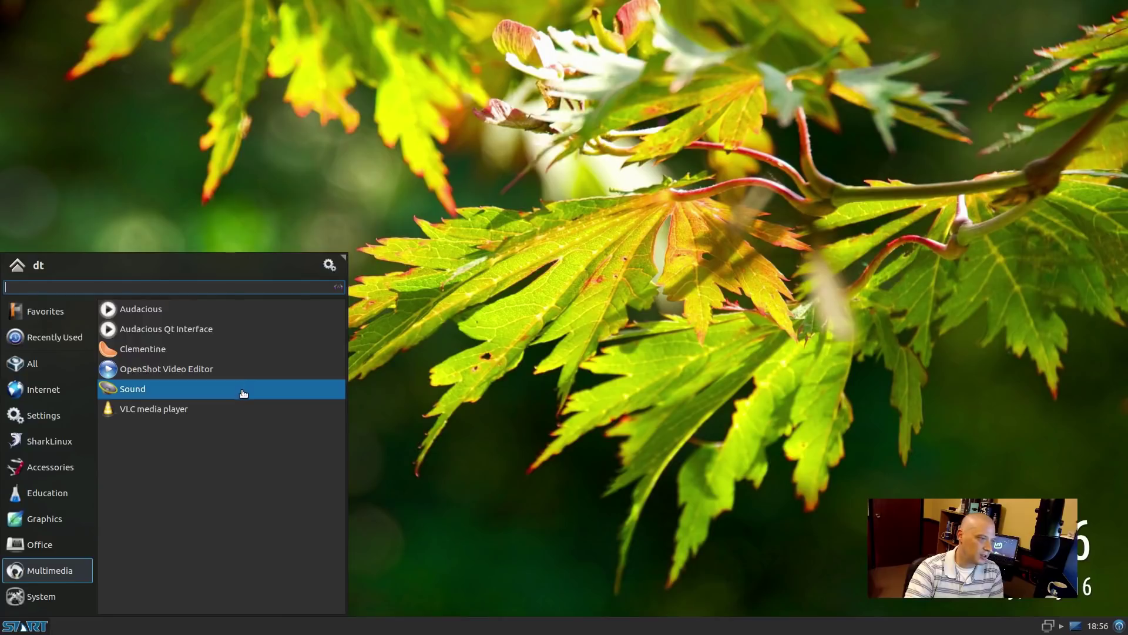
click(234, 408)
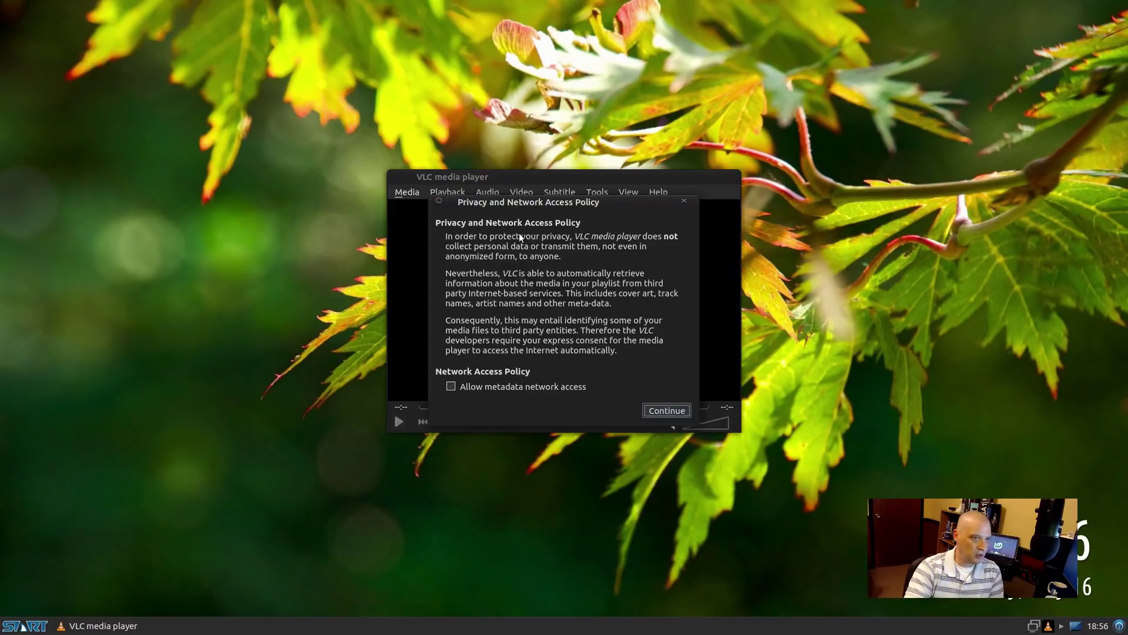
click(670, 411)
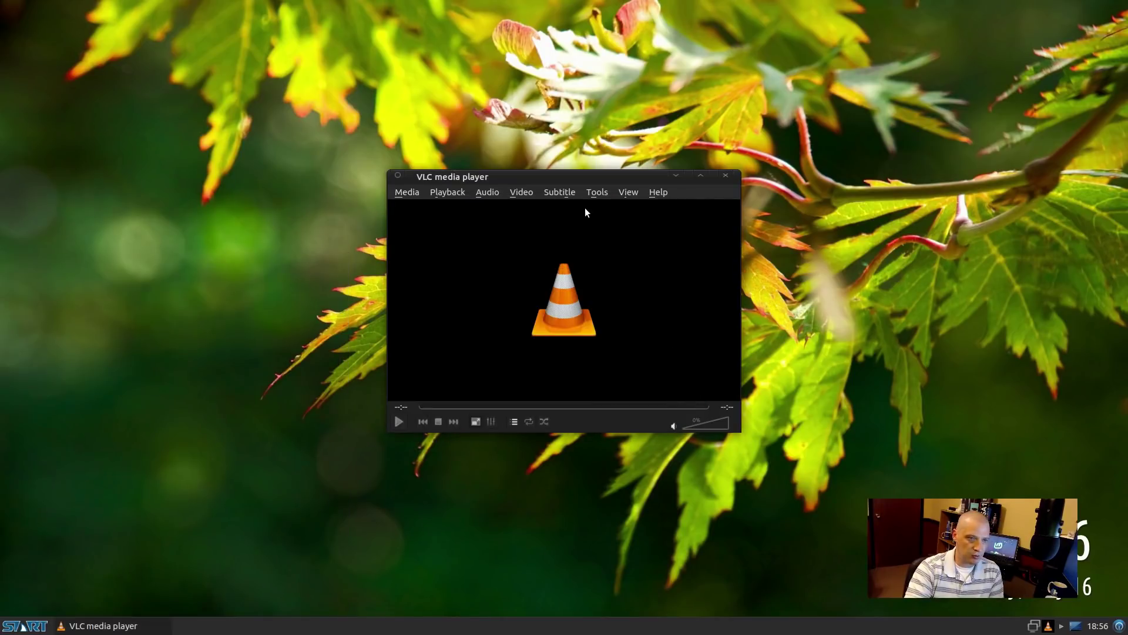
- View VLC media player's version information, dismiss it and close the player
click(650, 195)
click(674, 223)
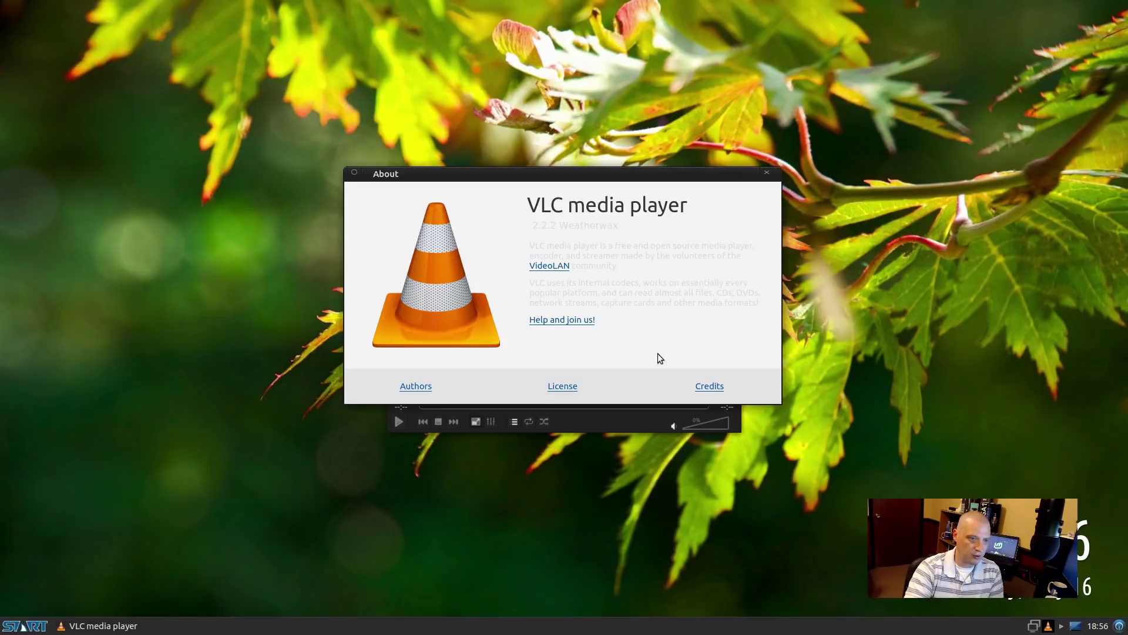
click(767, 174)
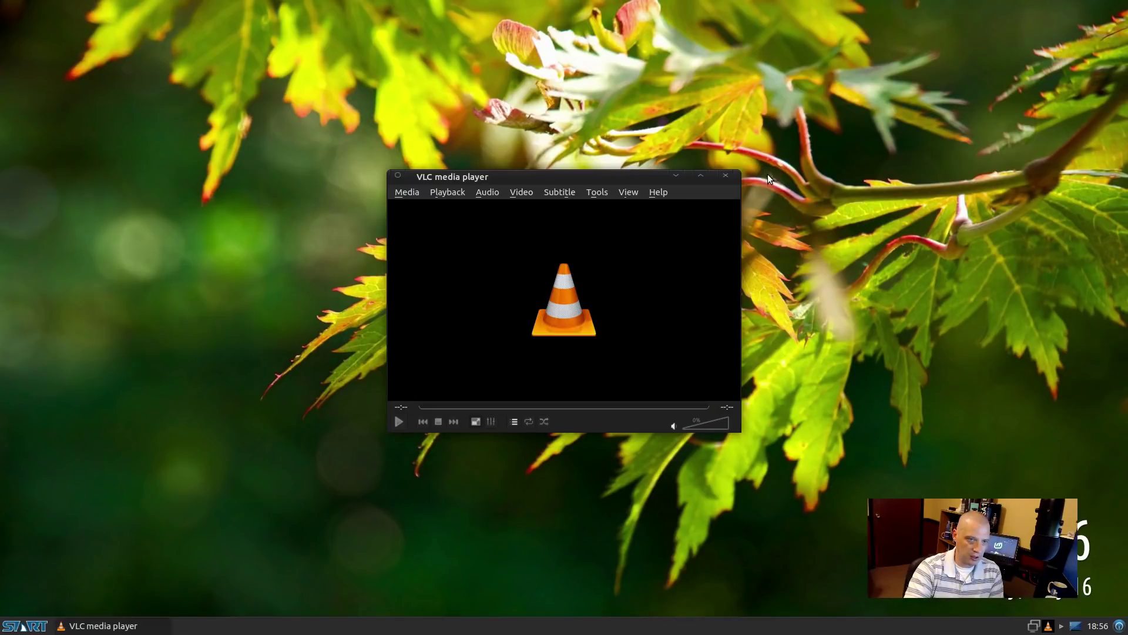
click(725, 176)
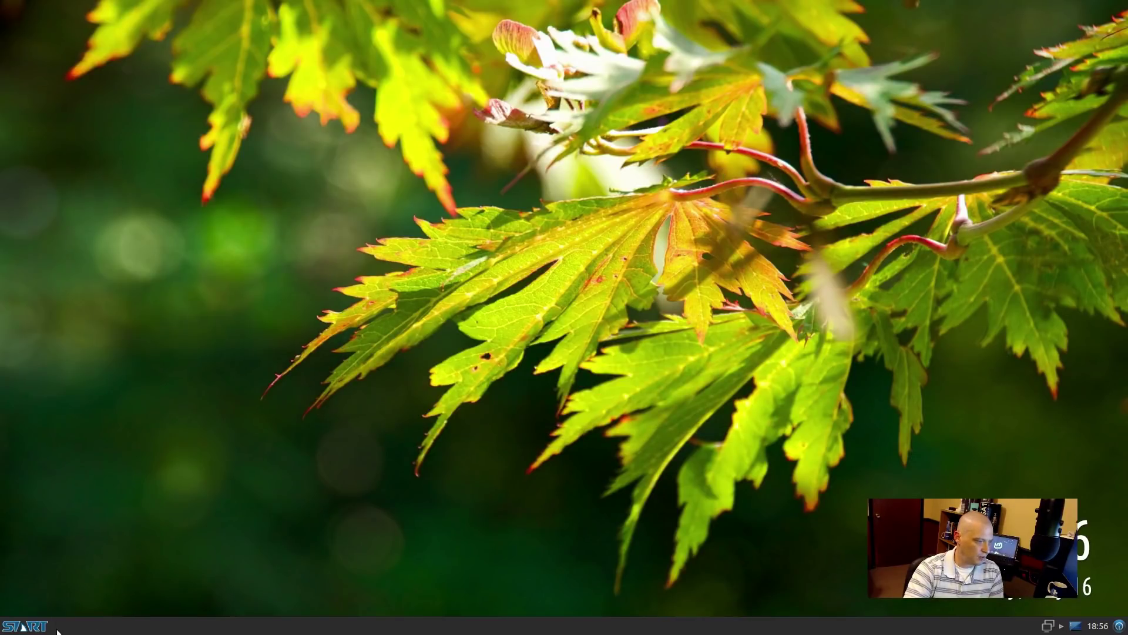
- Launch App Grid from the System applications, agree to its terms and reposition its window on the desktop
click(25, 625)
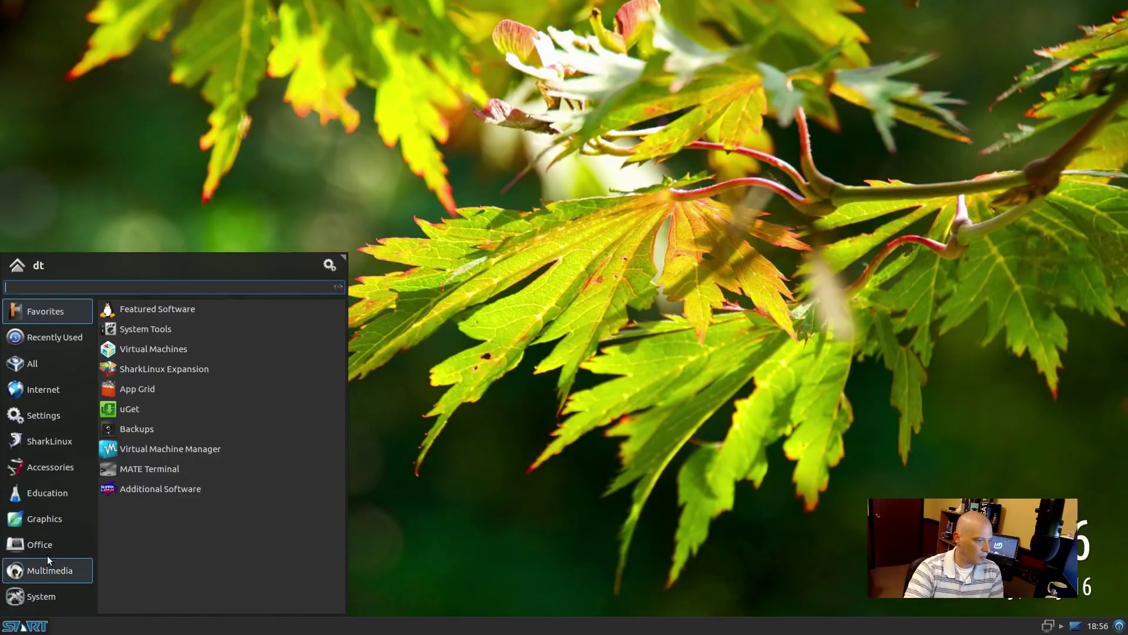
click(74, 599)
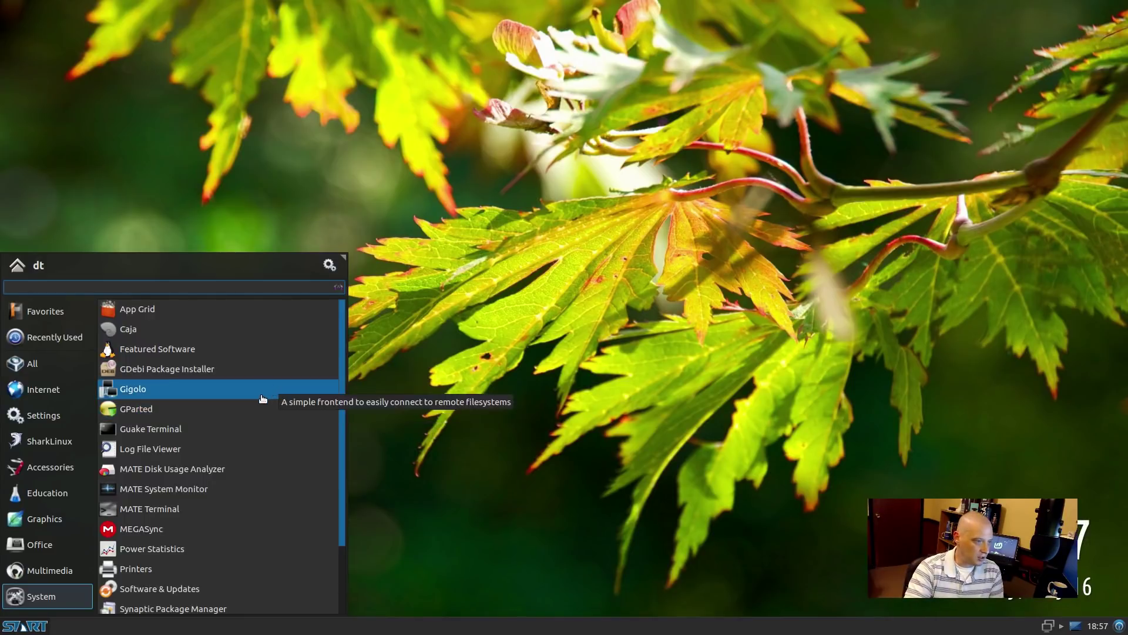
click(206, 306)
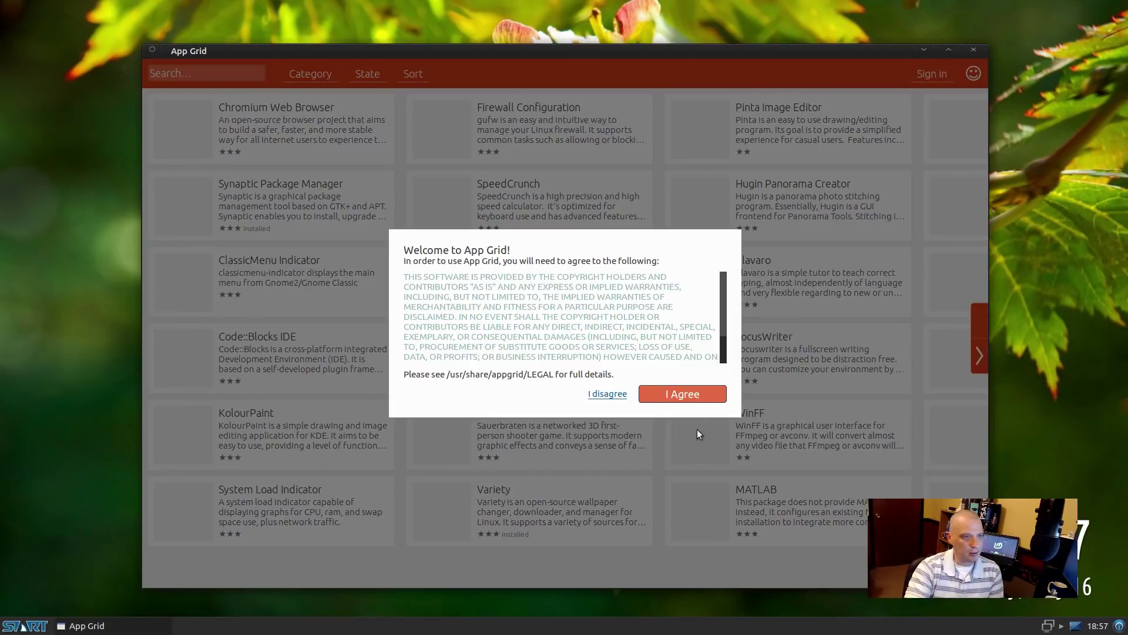
click(692, 397)
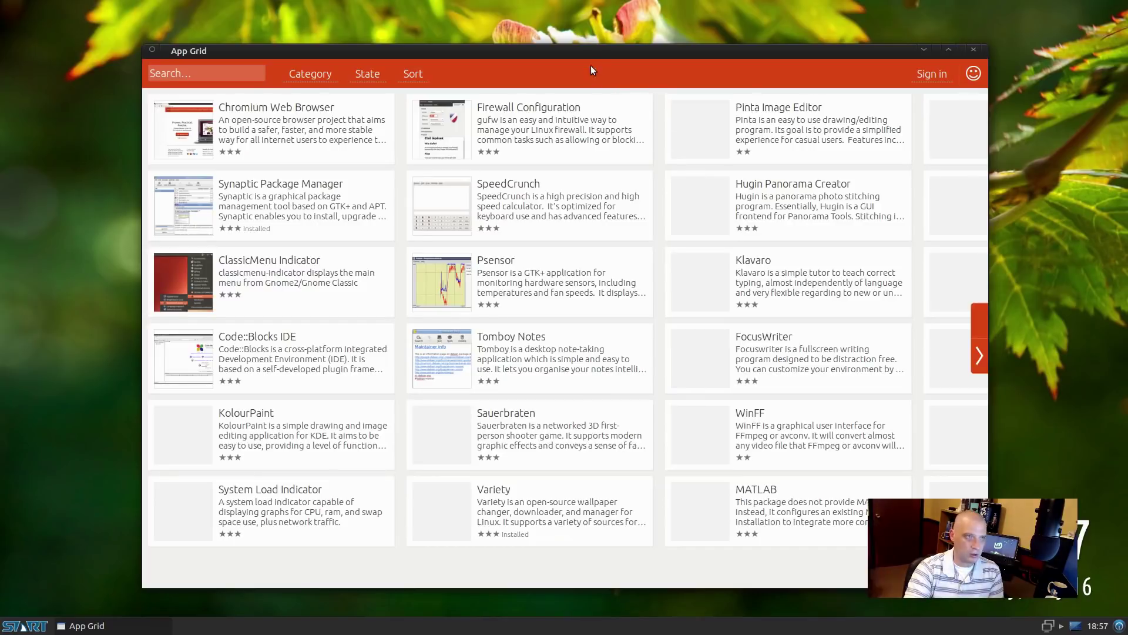
drag(587, 48, 636, 46)
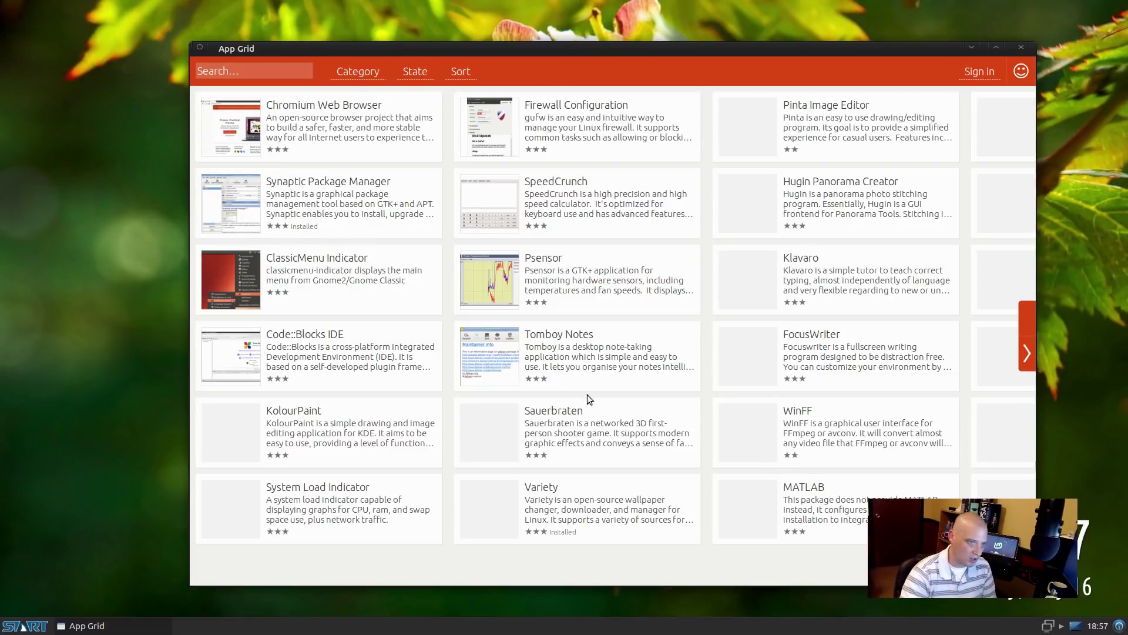
- View the Chromium Web Browser details in App Grid, return to the application list and close the store
click(329, 105)
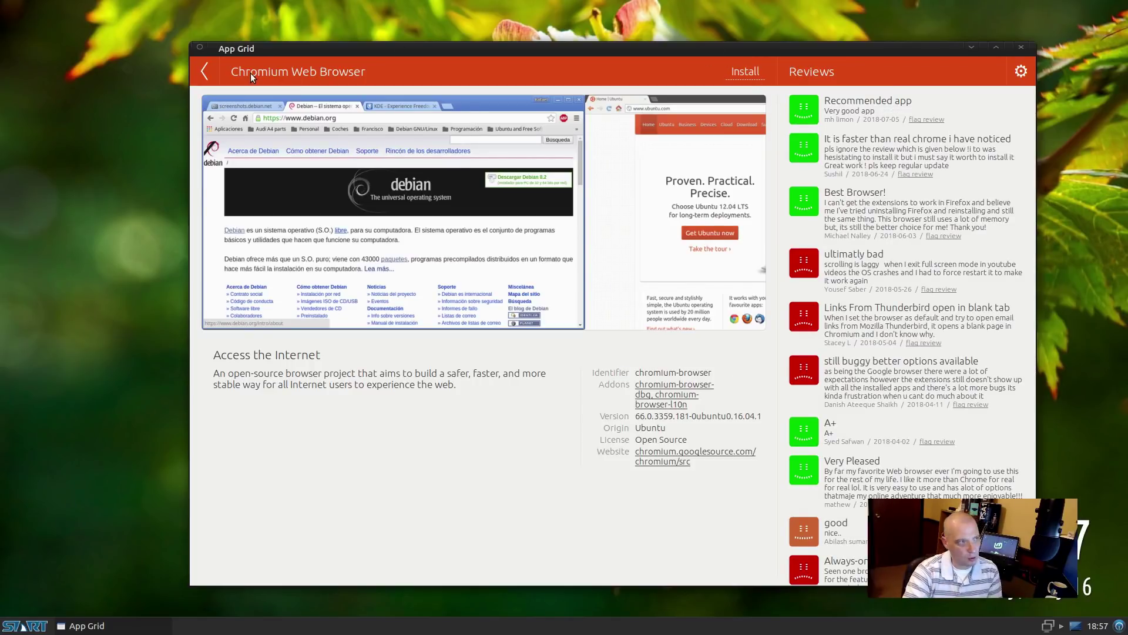
click(204, 70)
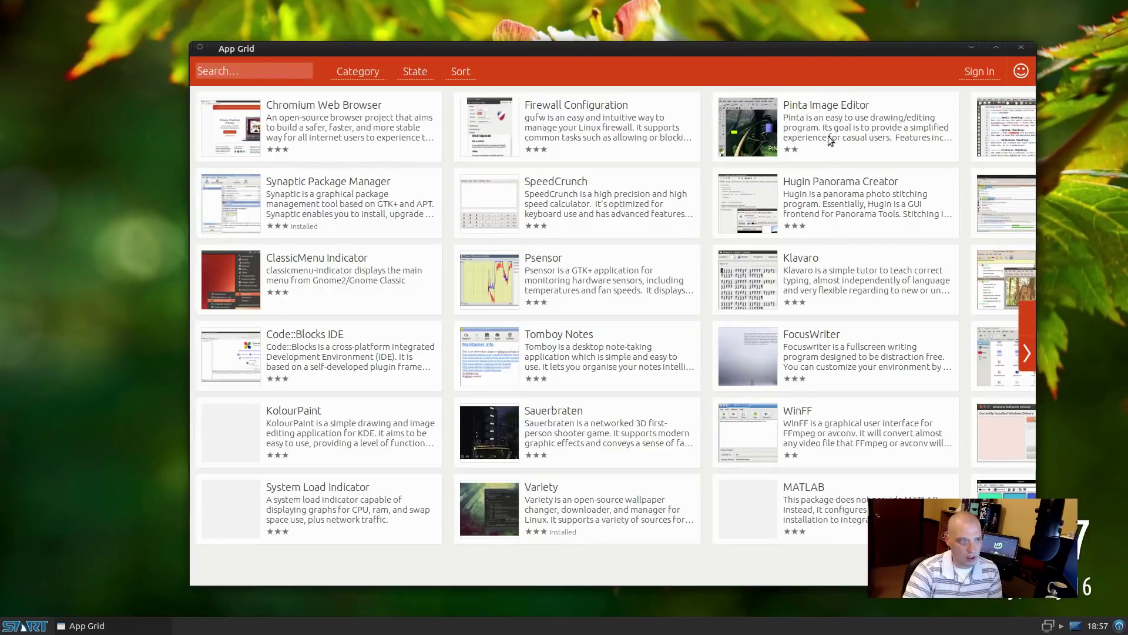
click(1022, 47)
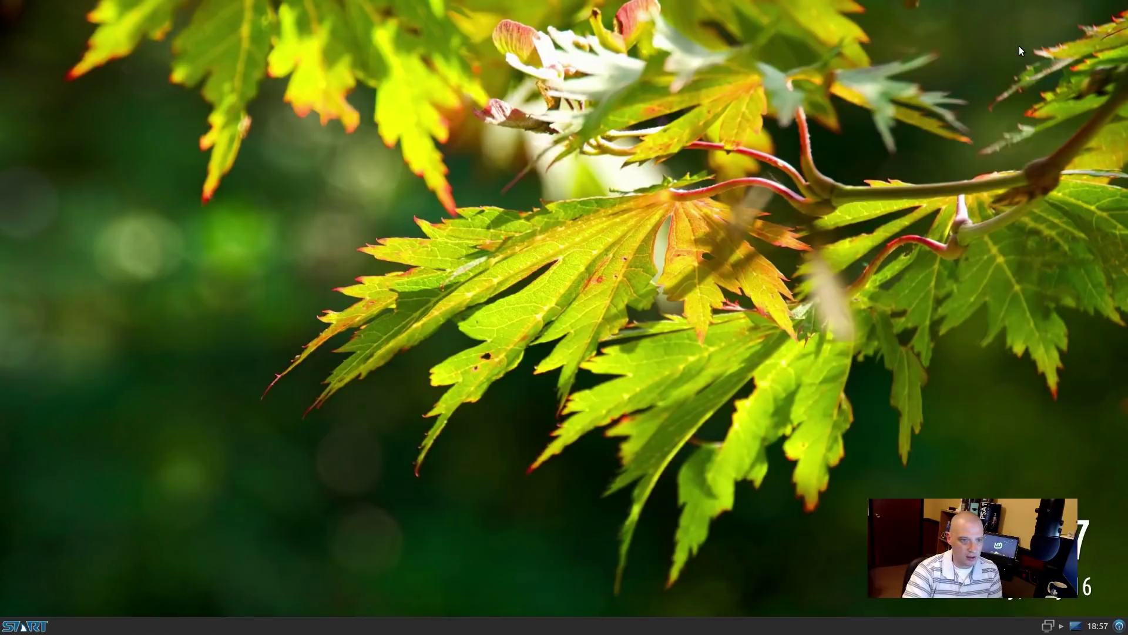
- Launch GDebi Package Installer from the System applications, look at its window and close it
click(26, 626)
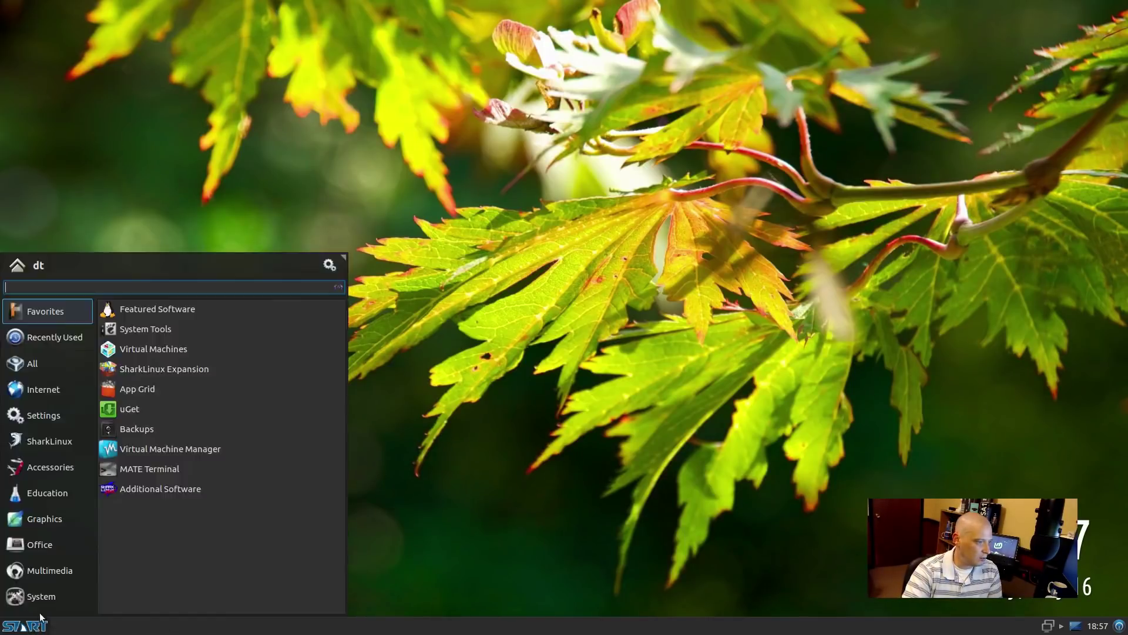
mouse_move(44, 586)
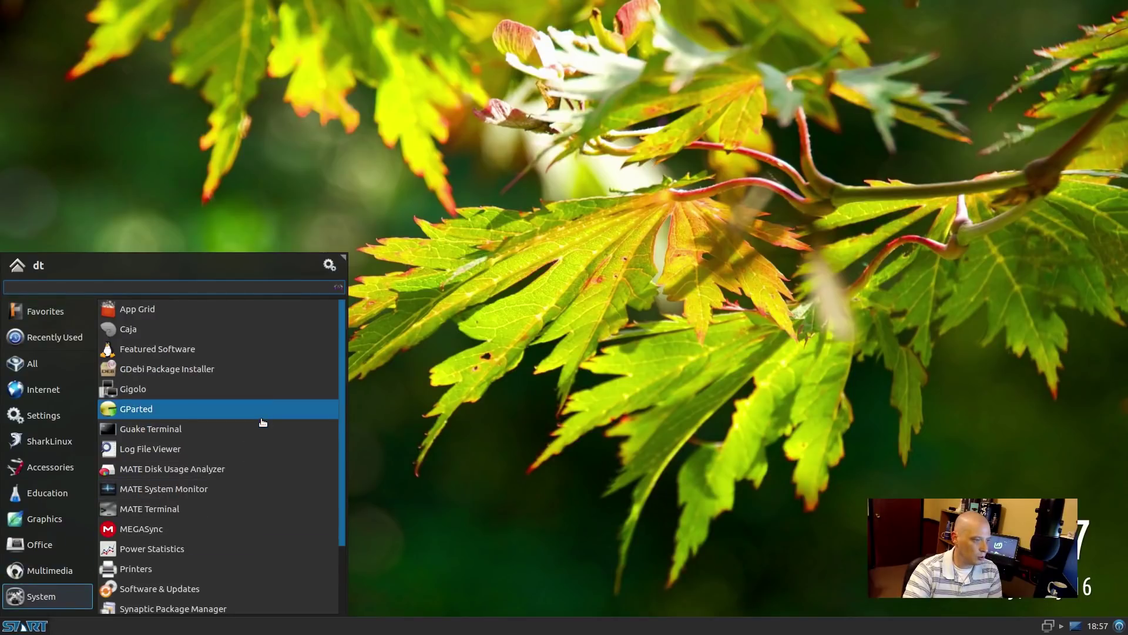
click(268, 377)
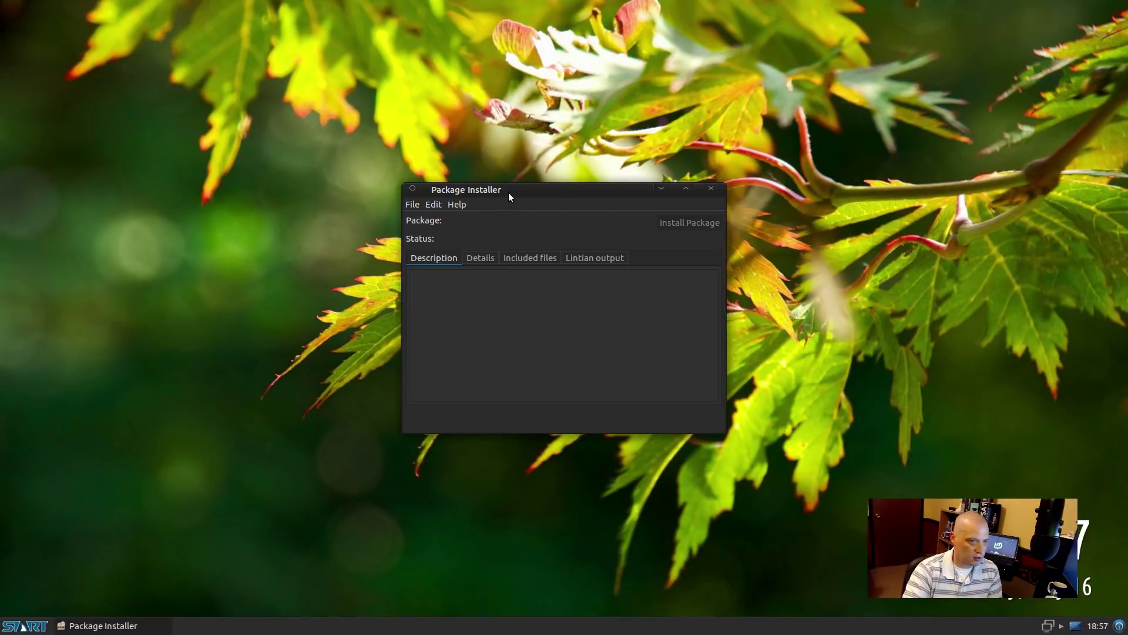
click(710, 189)
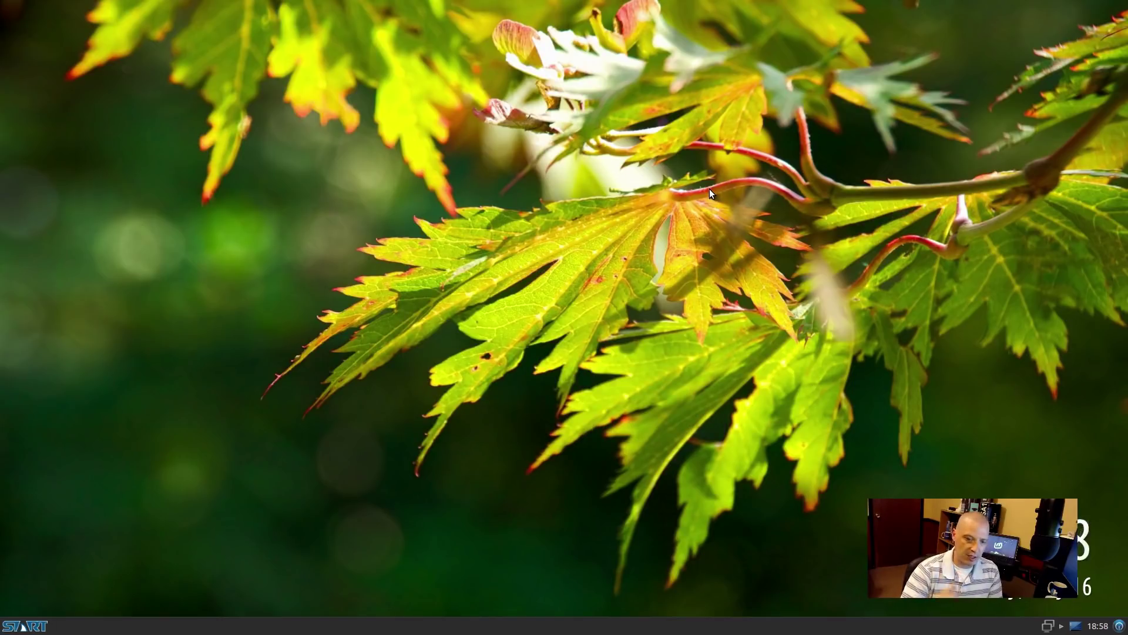
- Launch Synaptic Package Manager from the System applications and authenticate with the account password
click(50, 620)
click(51, 597)
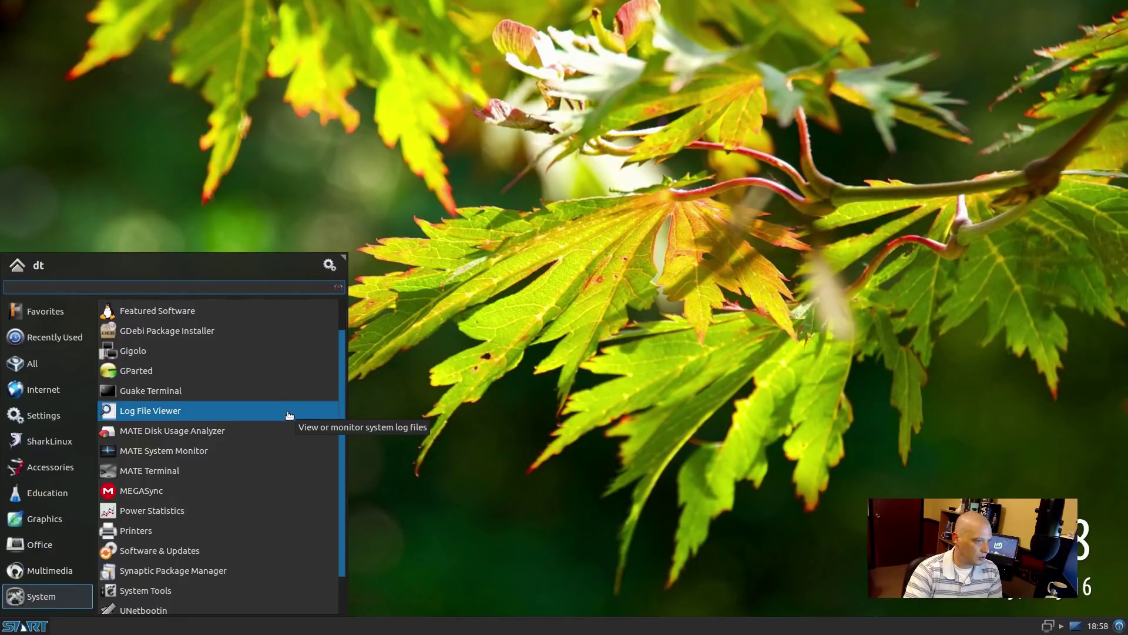
scroll(289, 415, down, 2)
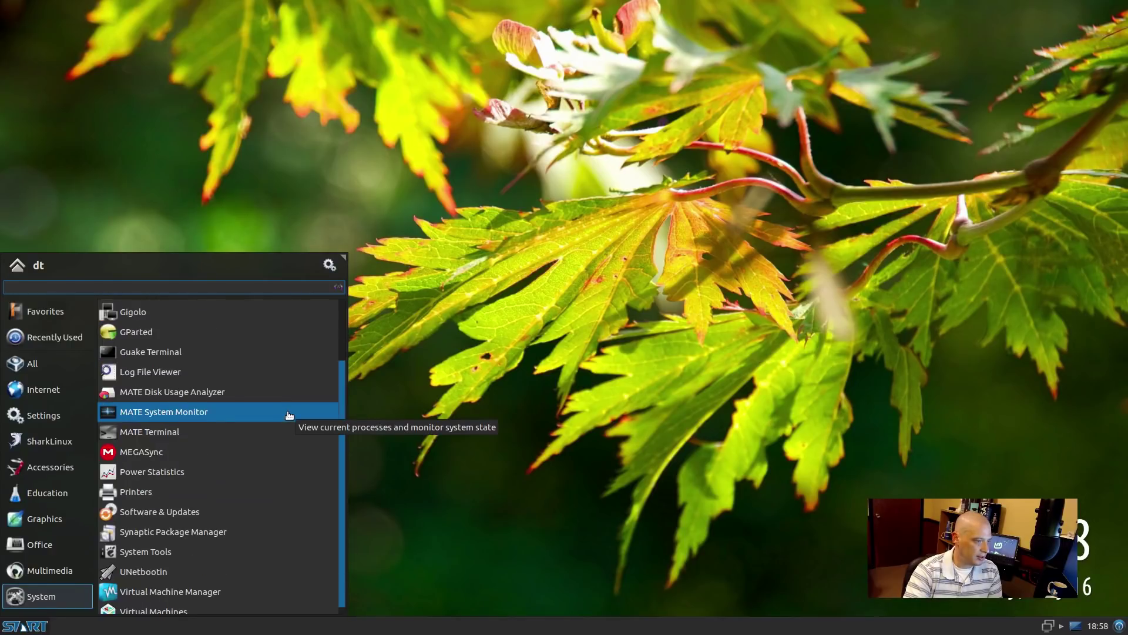
click(299, 525)
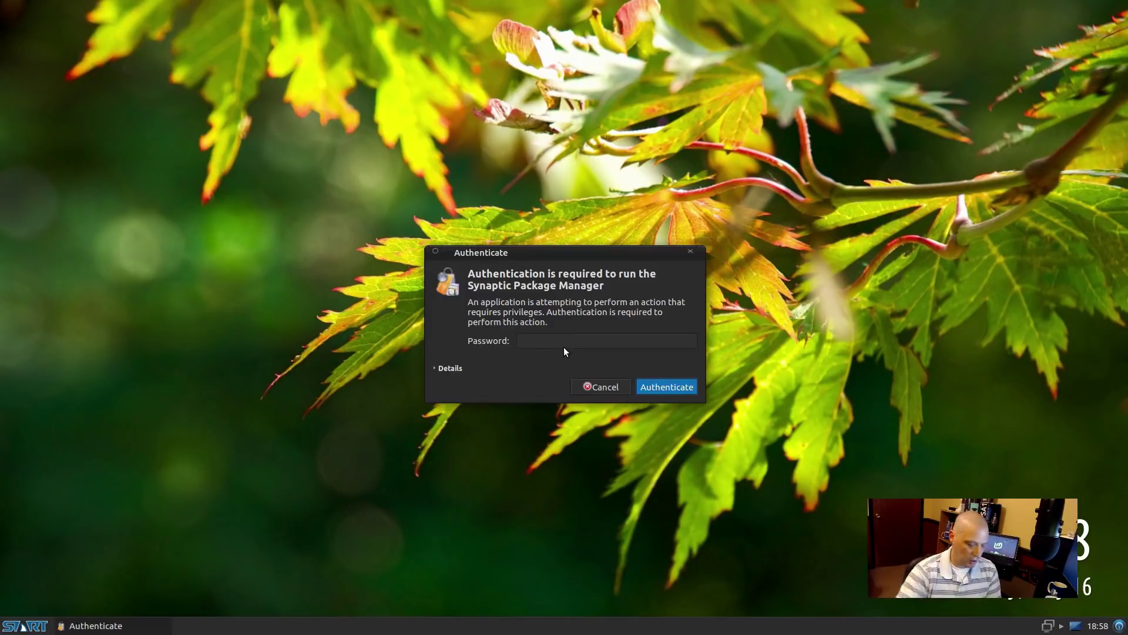
text(••)
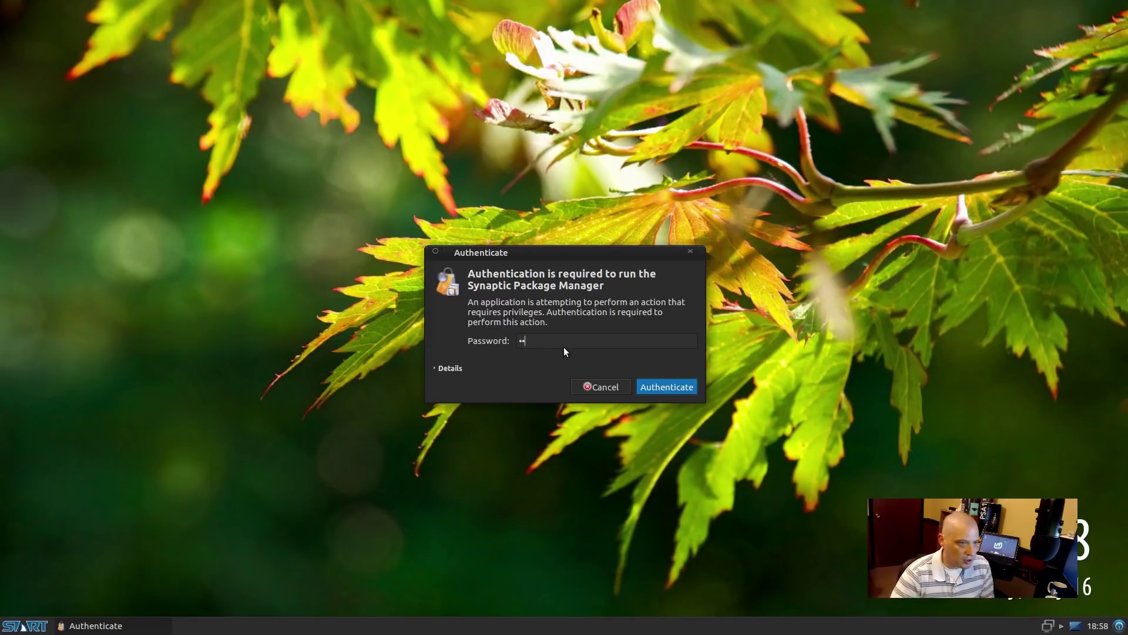
key(Return)
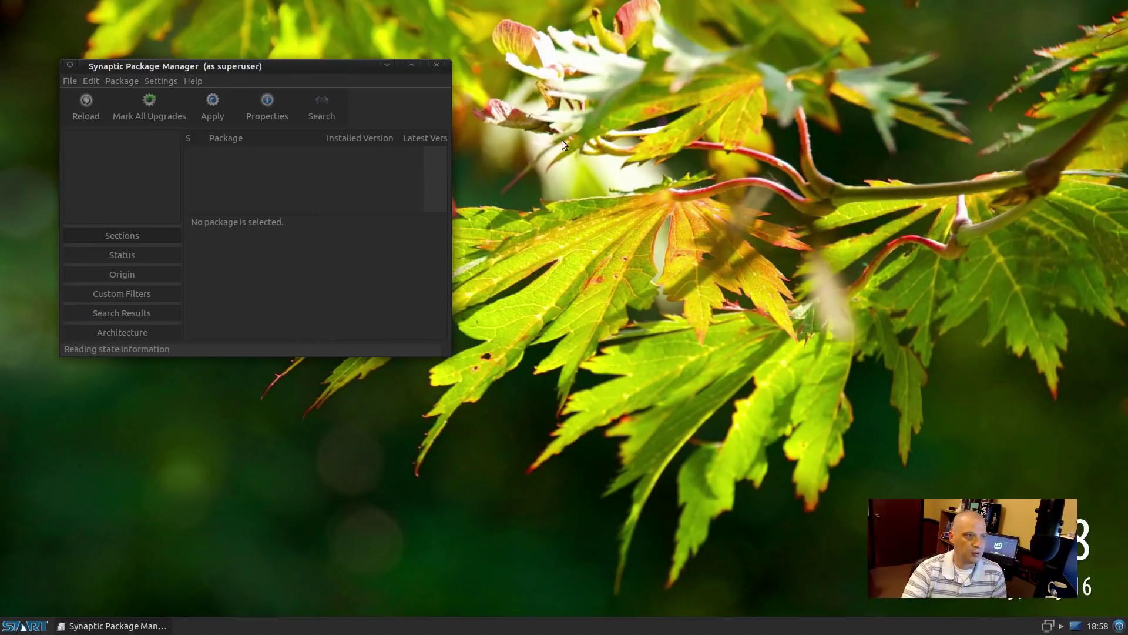
- Move the Synaptic Package Manager window toward the middle of the desktop and enlarge it to show the package descriptions
drag(377, 99, 575, 289)
click(631, 285)
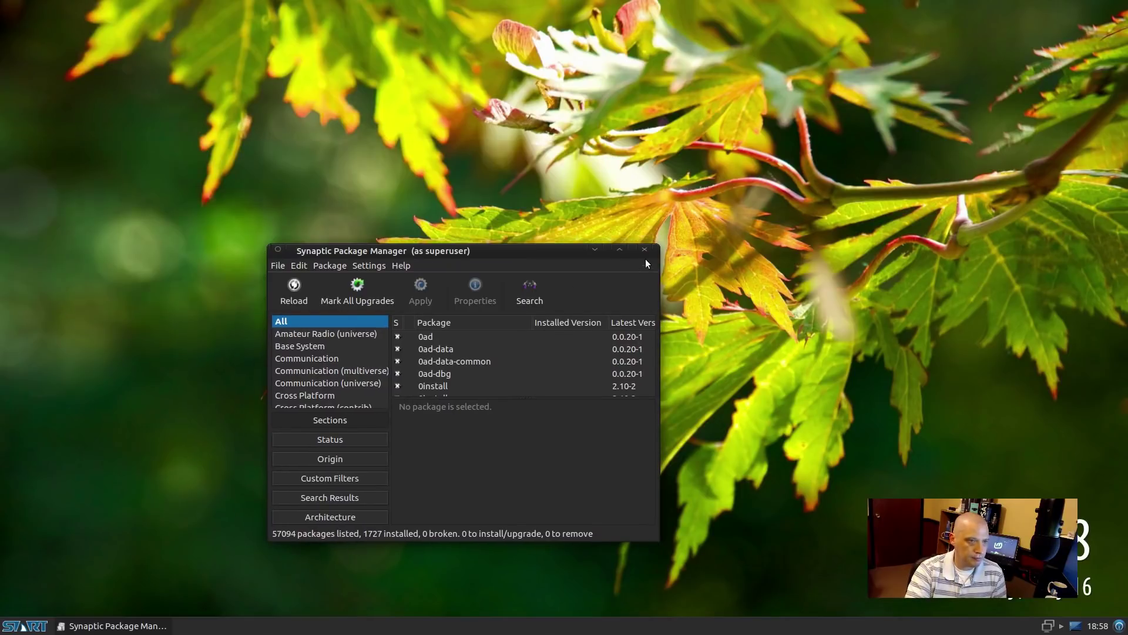
drag(654, 250, 916, 92)
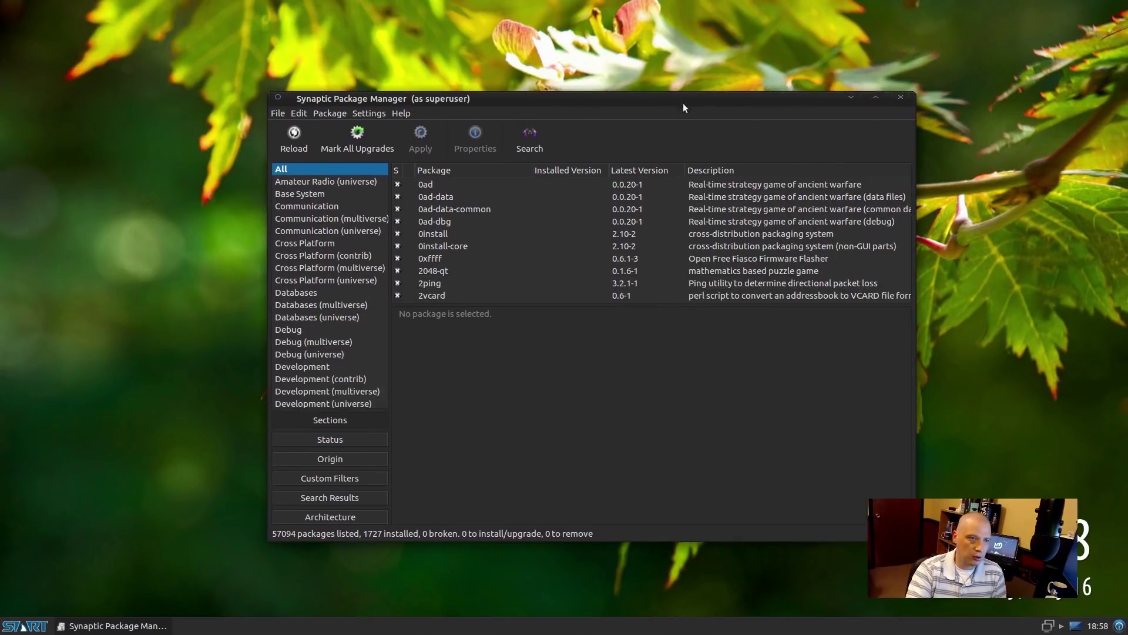
- Shift the Synaptic Package Manager window slightly up and left, and search package names and descriptions for "htop"
drag(661, 106, 609, 93)
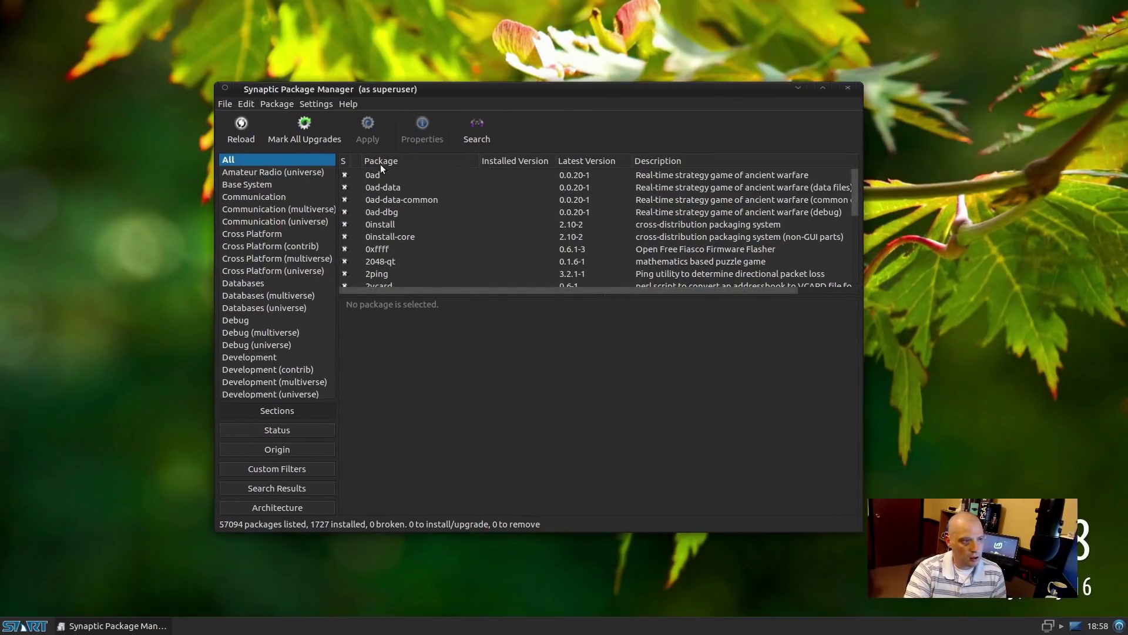
click(477, 133)
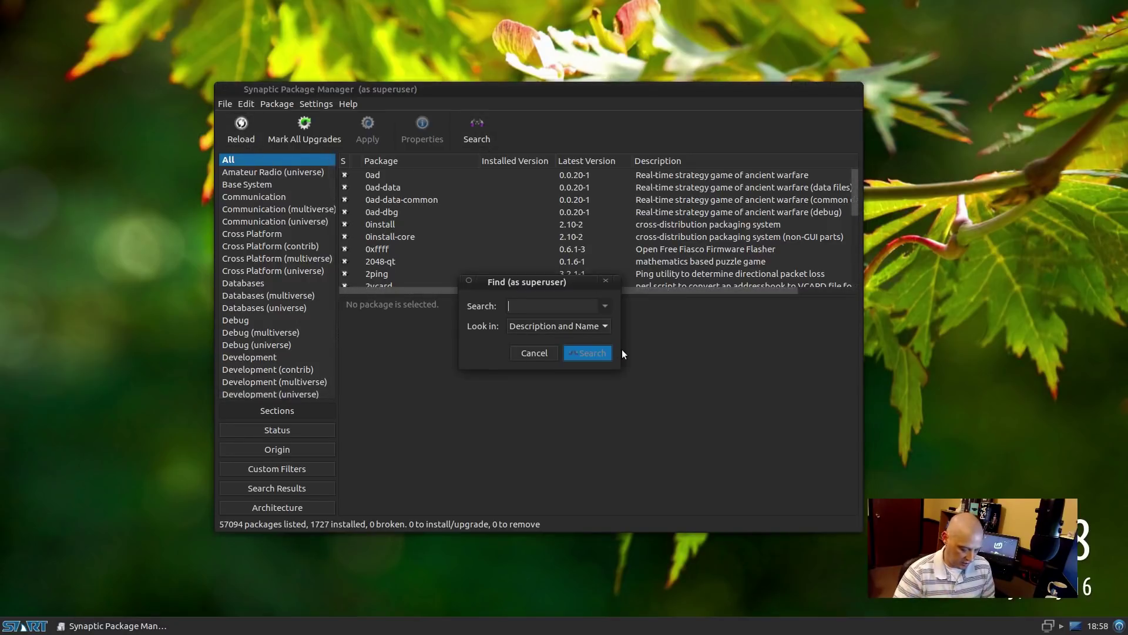
text(gimp)
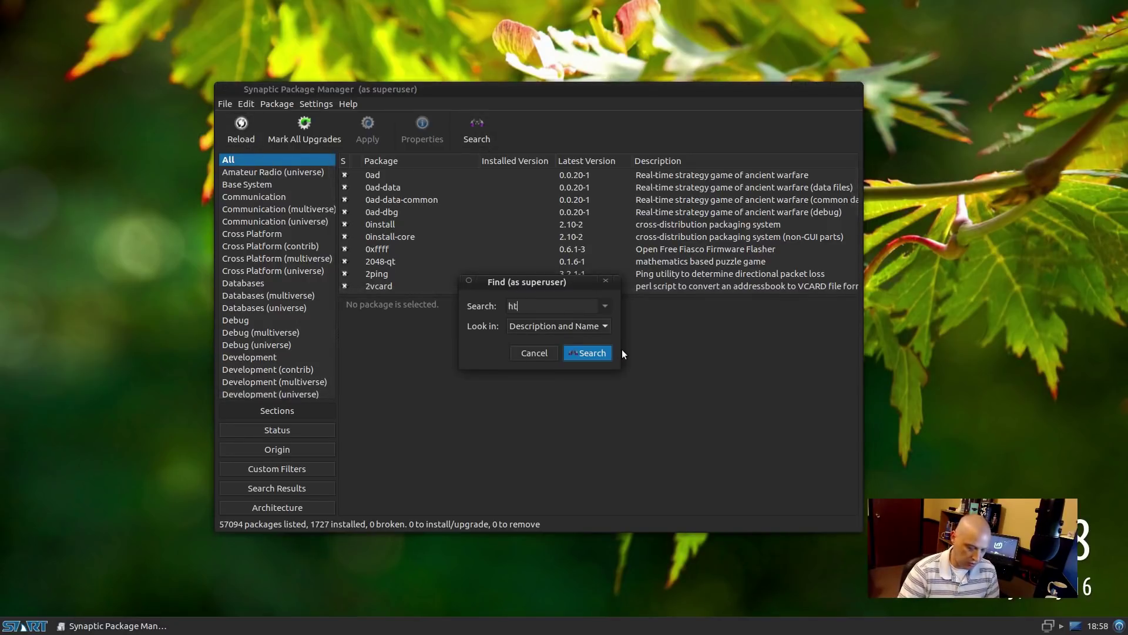
key(Return)
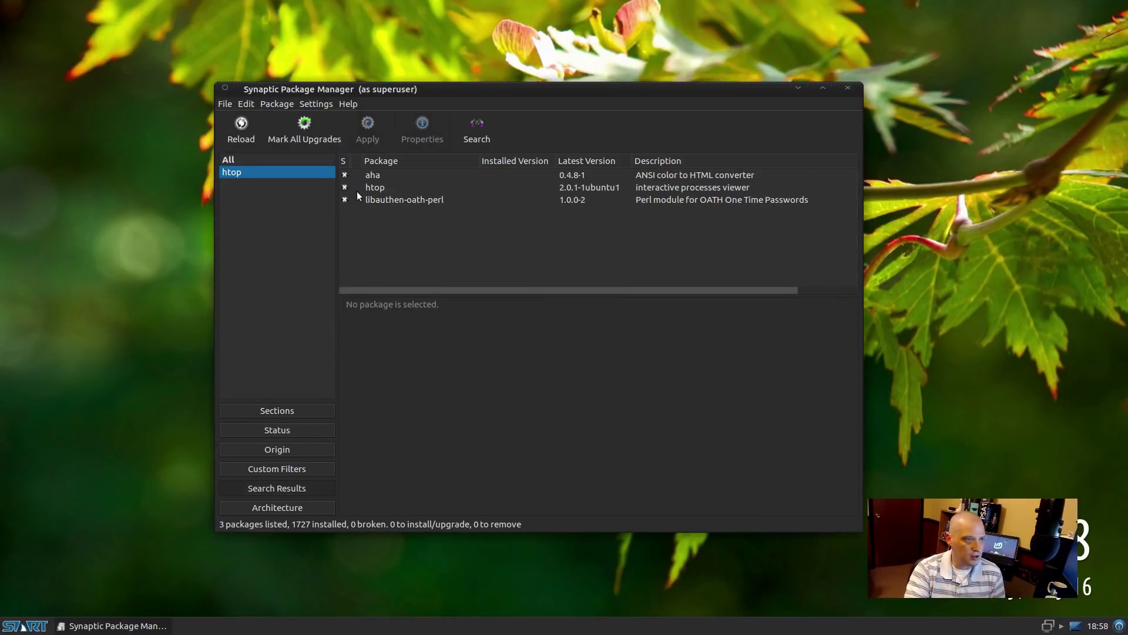
- Mark the htop package for installation, apply the change, dismiss the completion dialog and close Synaptic Package Manager
click(344, 189)
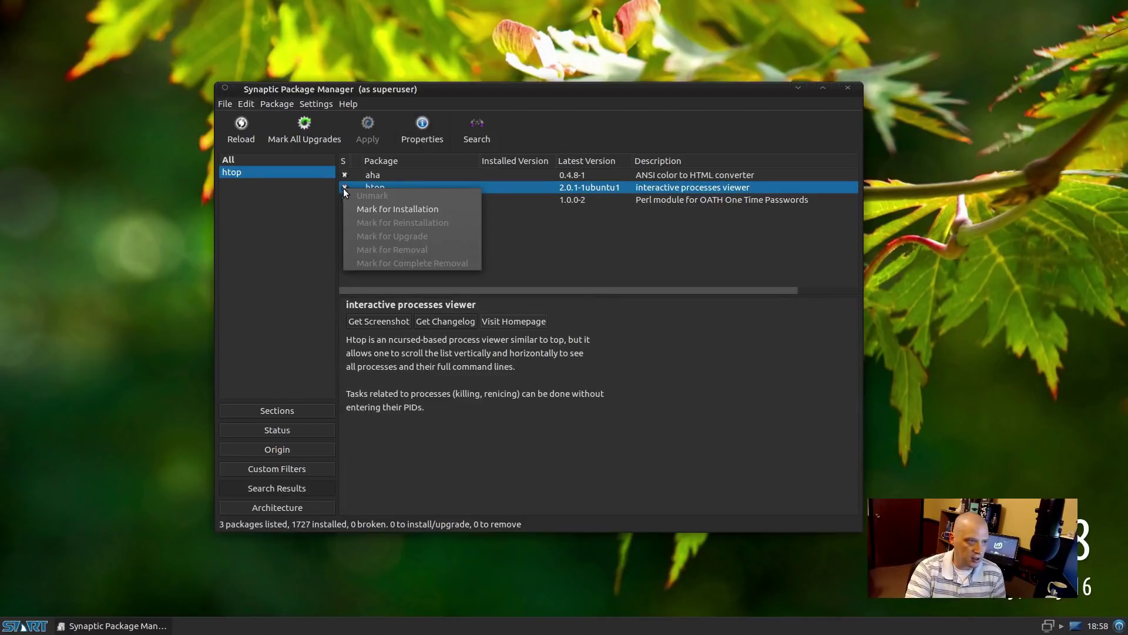
click(426, 209)
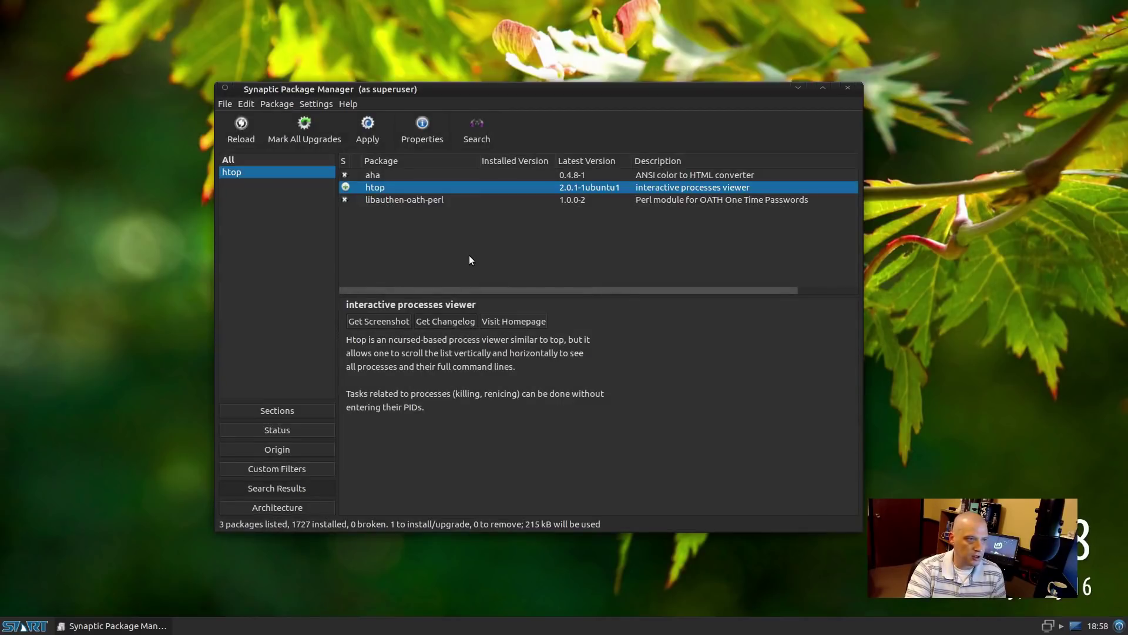
click(366, 126)
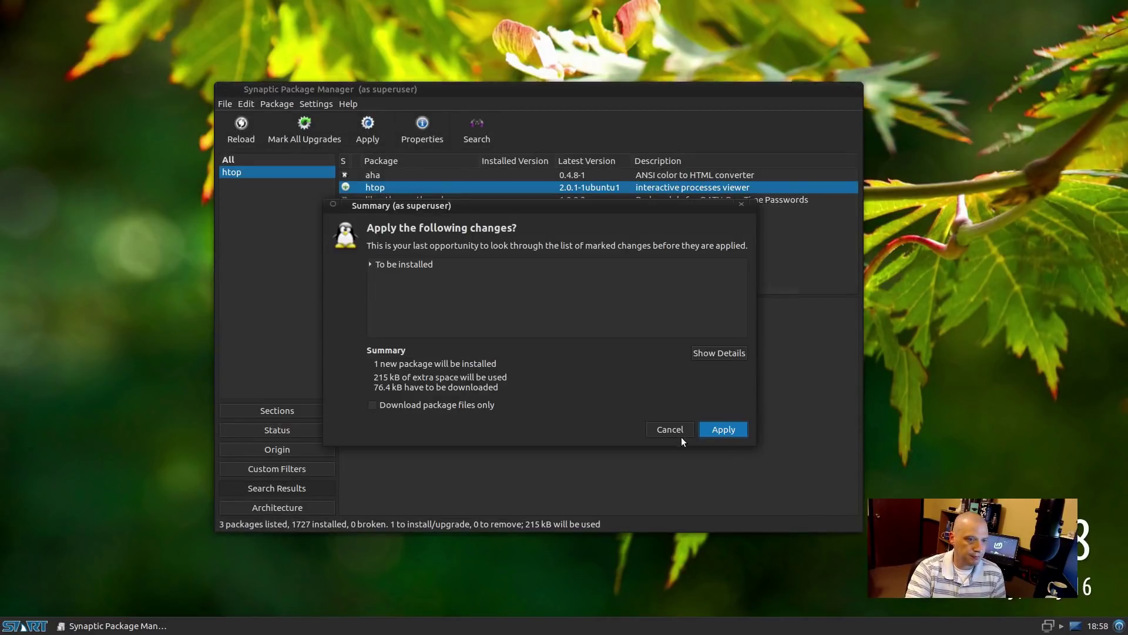
click(713, 431)
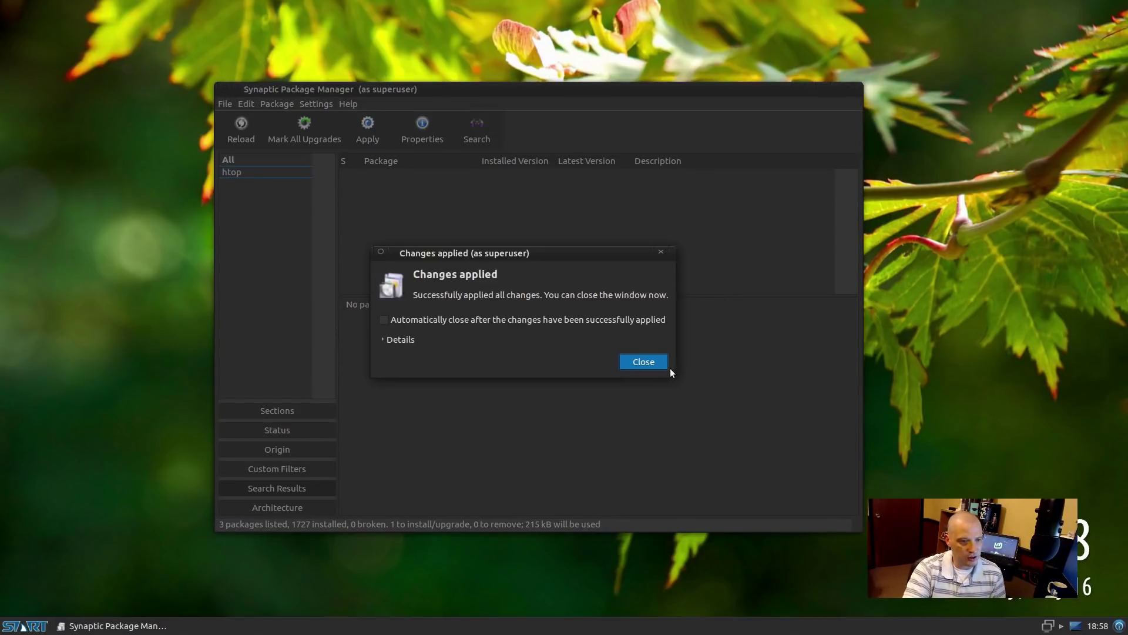
click(644, 361)
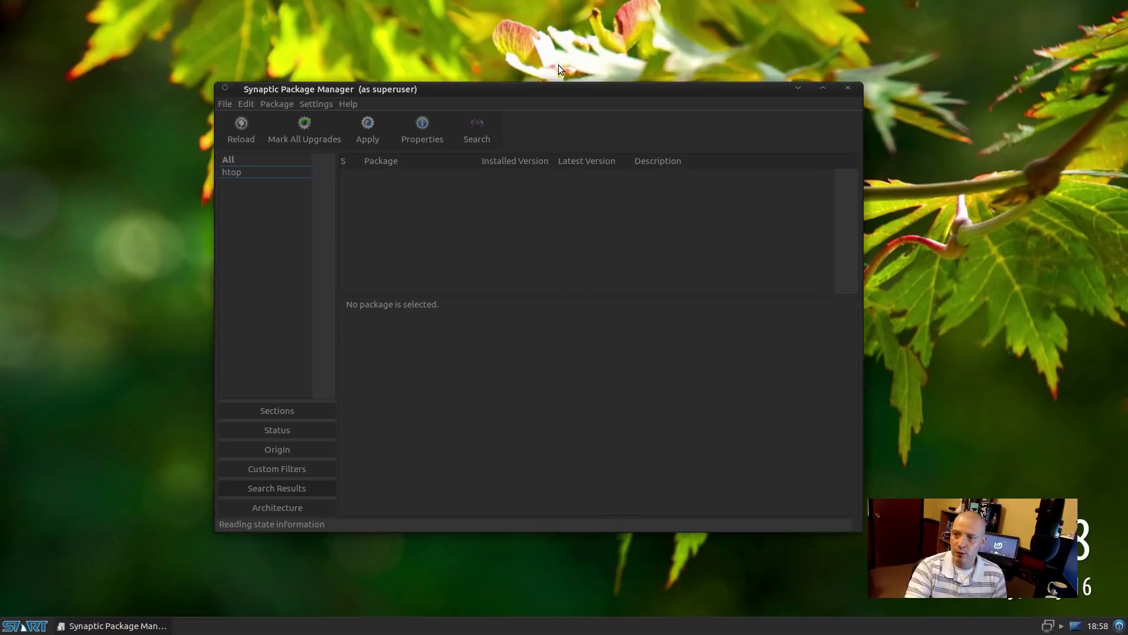
click(852, 93)
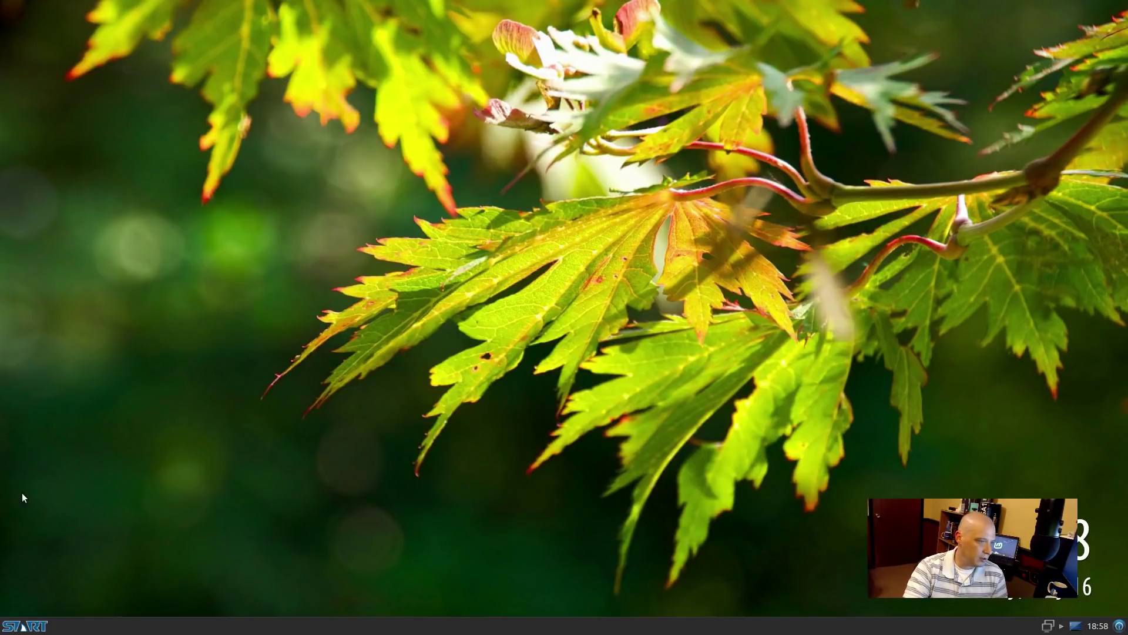
- Look through the whole list of applications in the Settings category
click(26, 626)
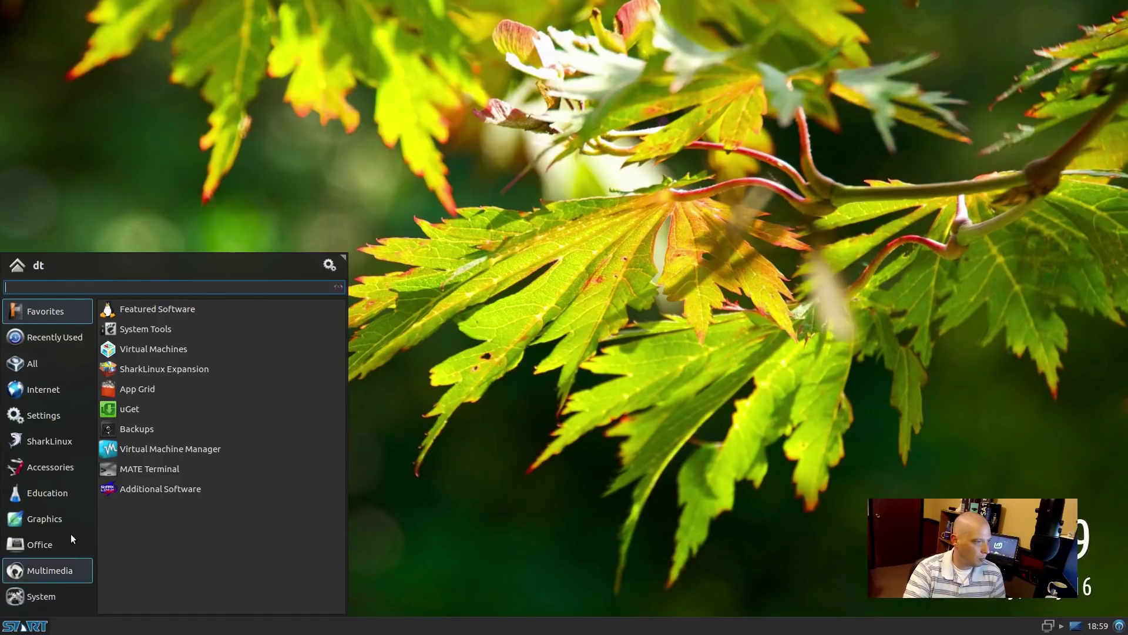
click(57, 413)
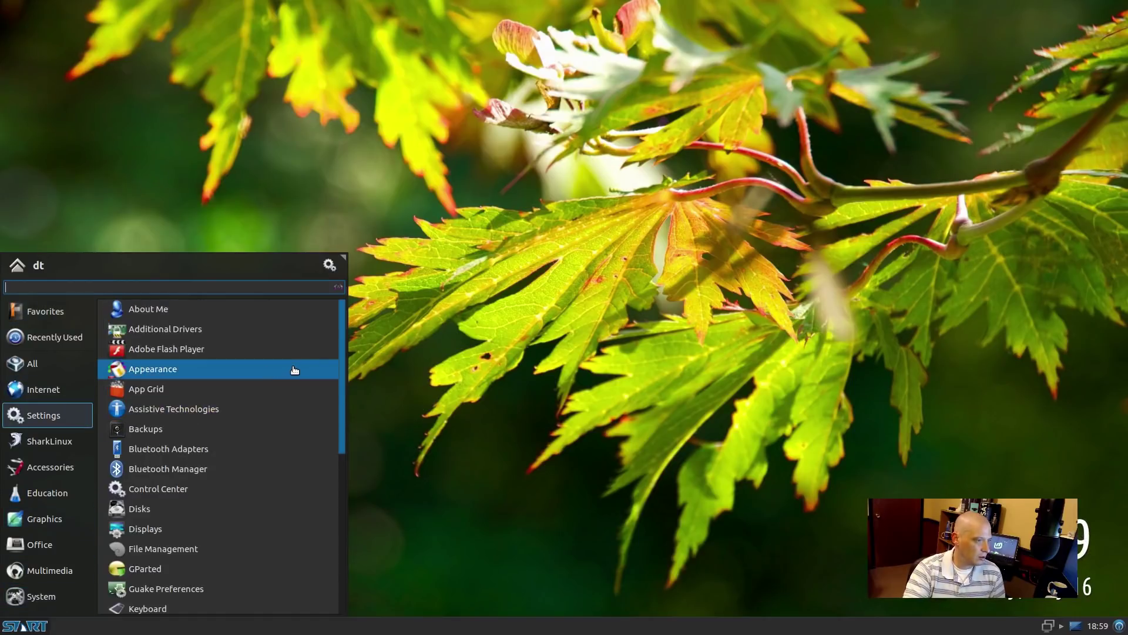
scroll(312, 346, down, 1)
scroll(312, 347, down, 5)
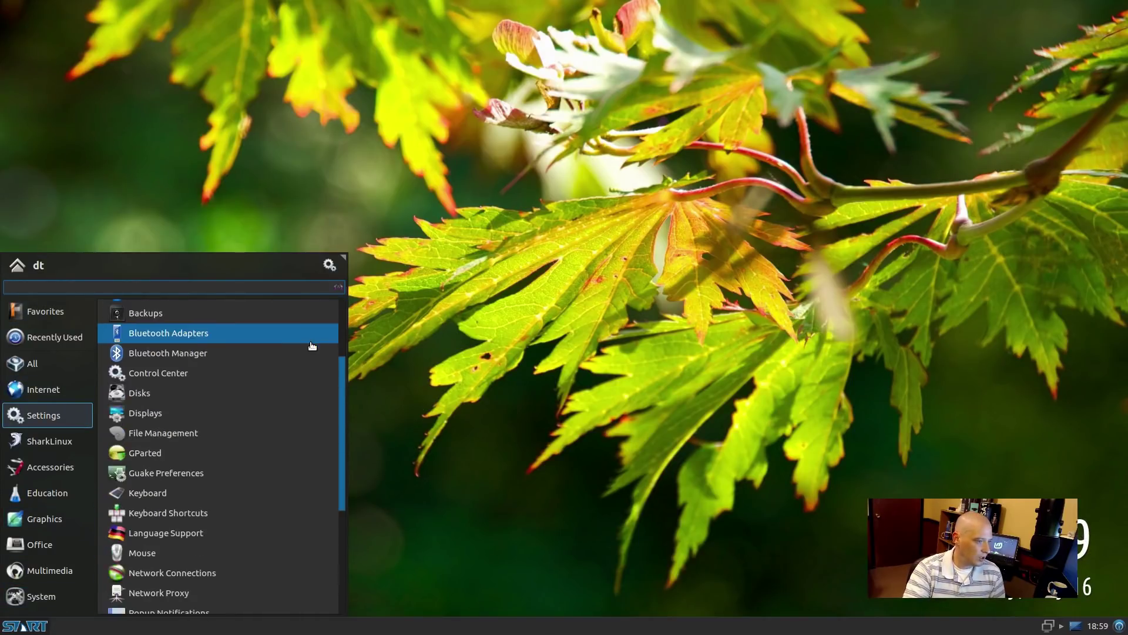
scroll(312, 346, down, 1)
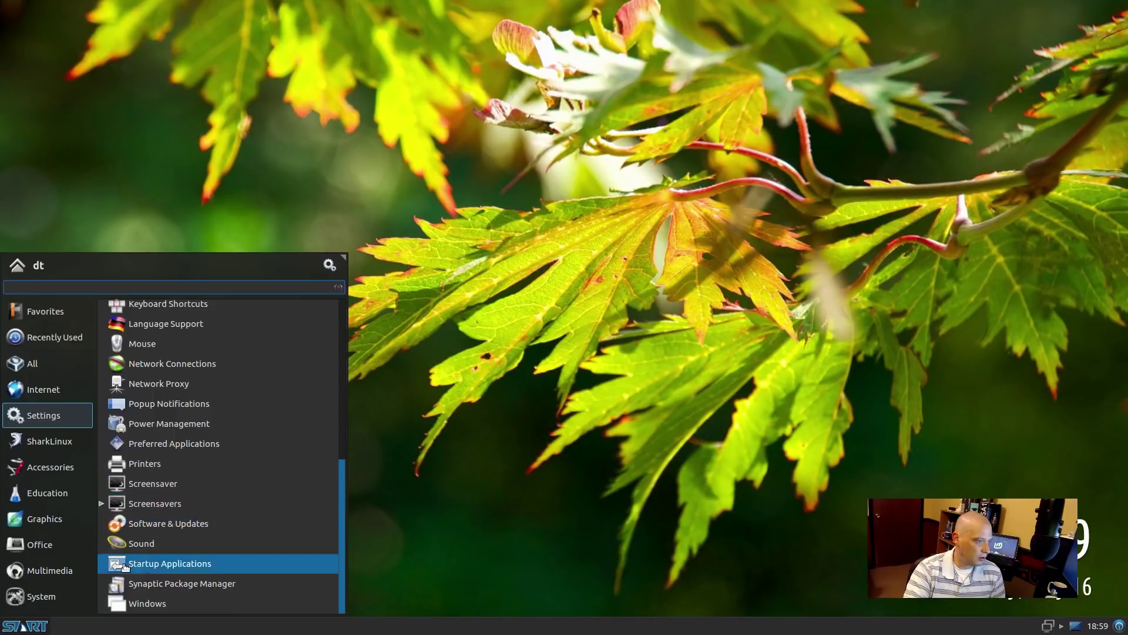
- Launch Virtual Machine Manager from the System applications, view its About information and close the program
click(91, 596)
scroll(217, 453, down, 5)
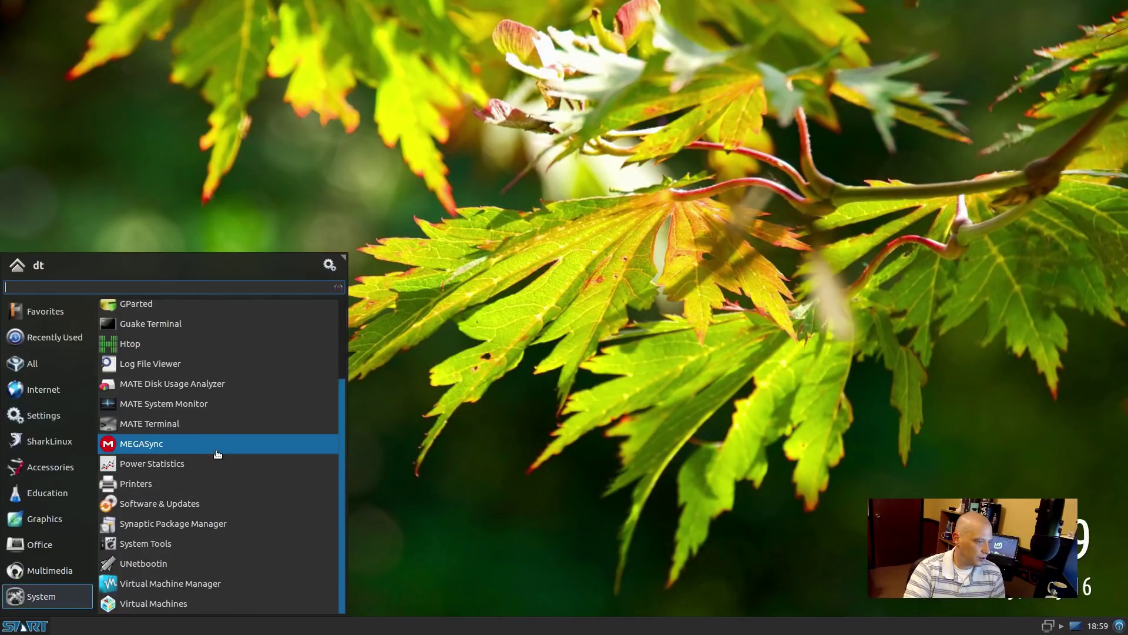
click(232, 589)
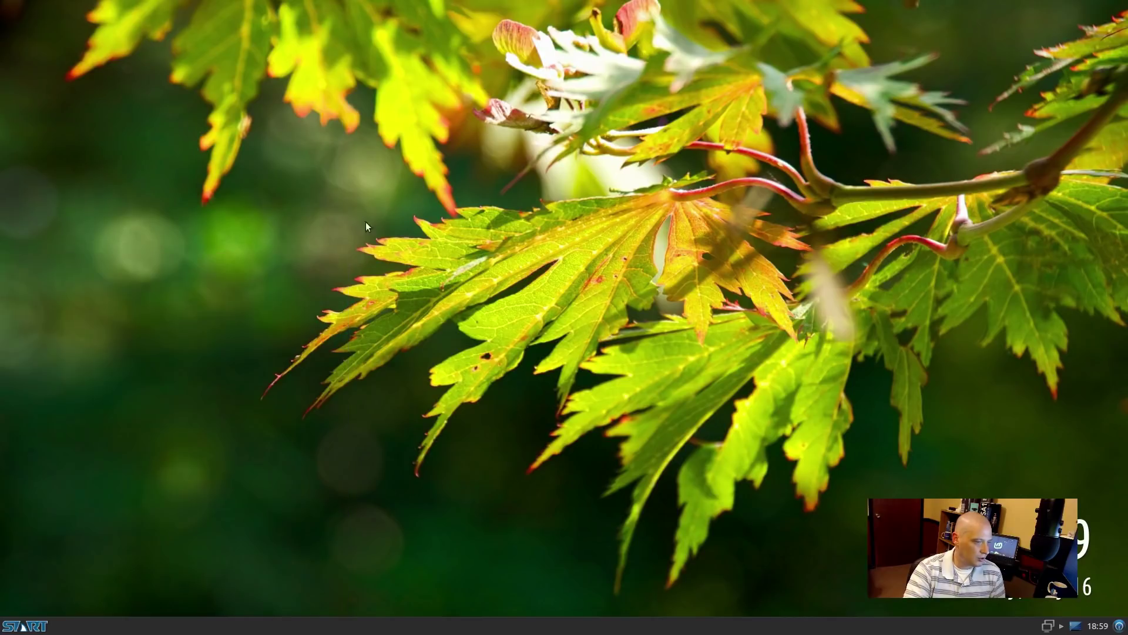
click(483, 160)
click(506, 173)
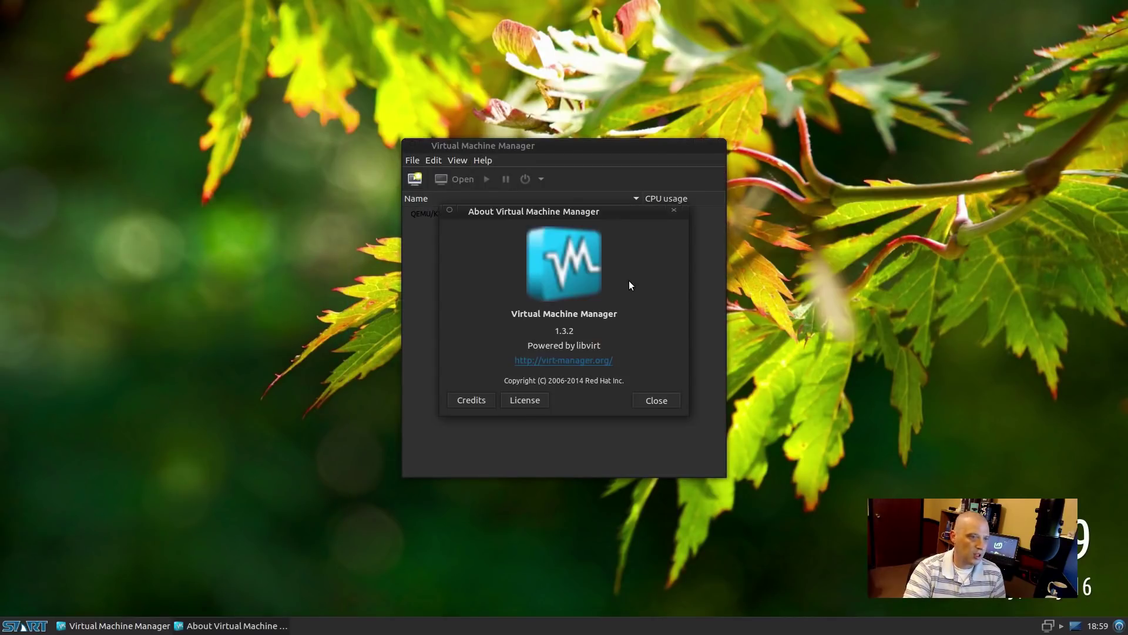
click(673, 211)
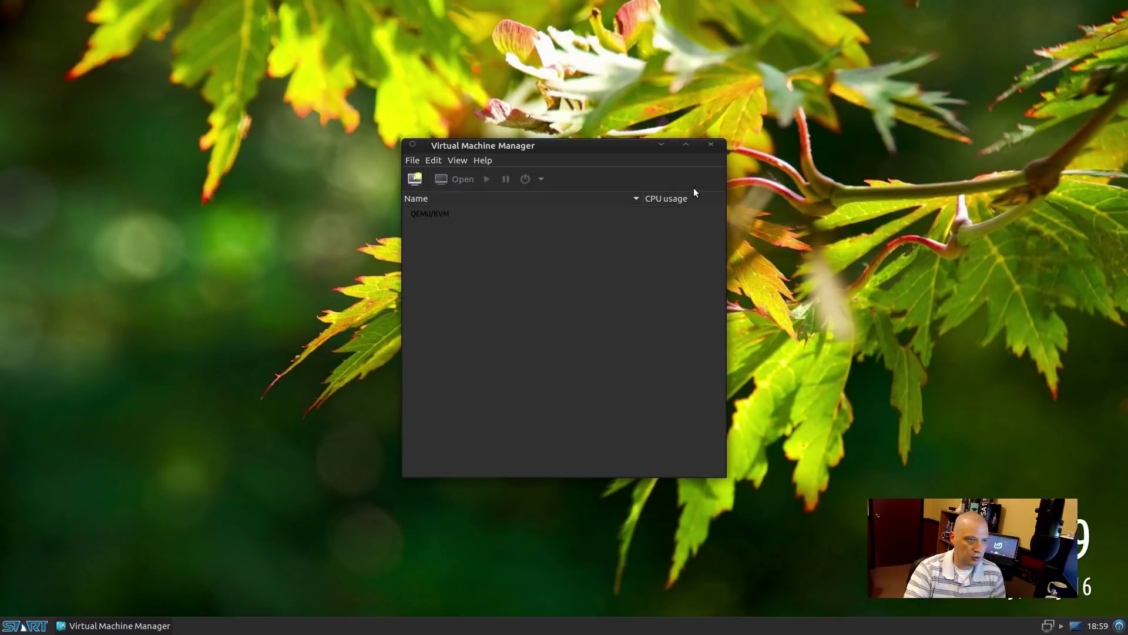
click(712, 145)
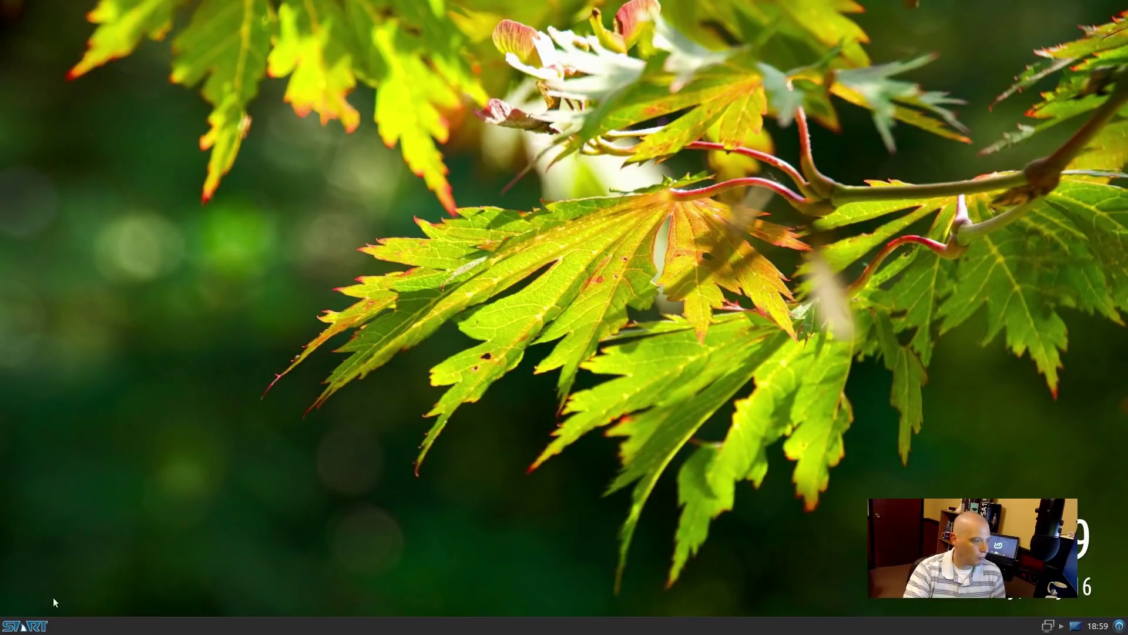
- Launch Virtual Machines from the System applications, reposition the SharkLinux Admin Panel to view its virtual machine and container entries, and close it
click(25, 626)
click(40, 607)
scroll(152, 544, down, 3)
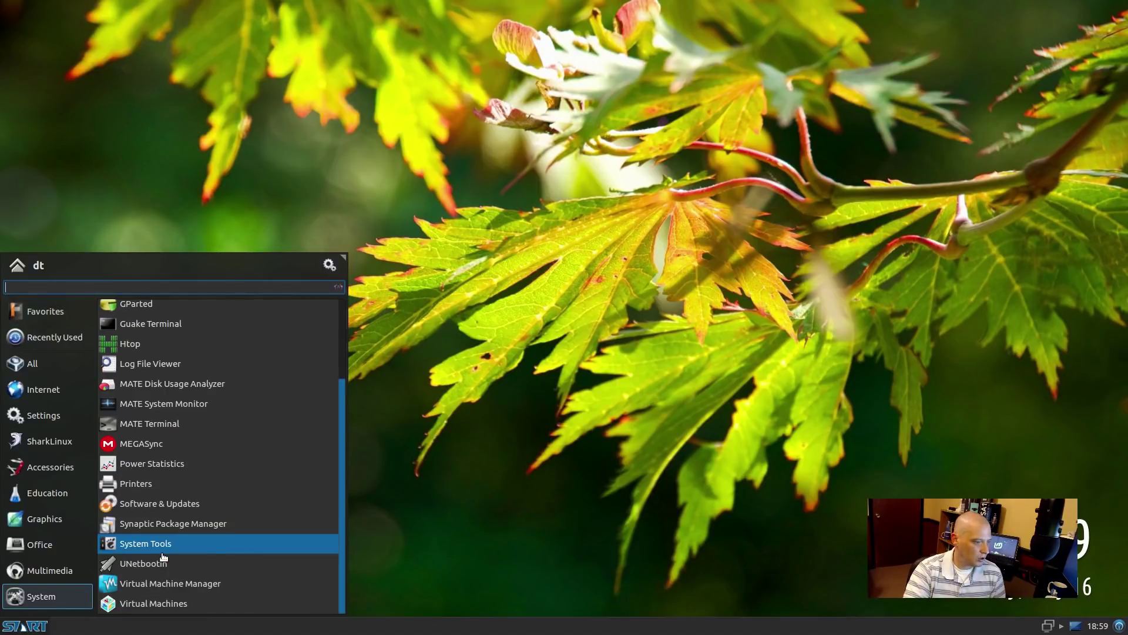
click(195, 603)
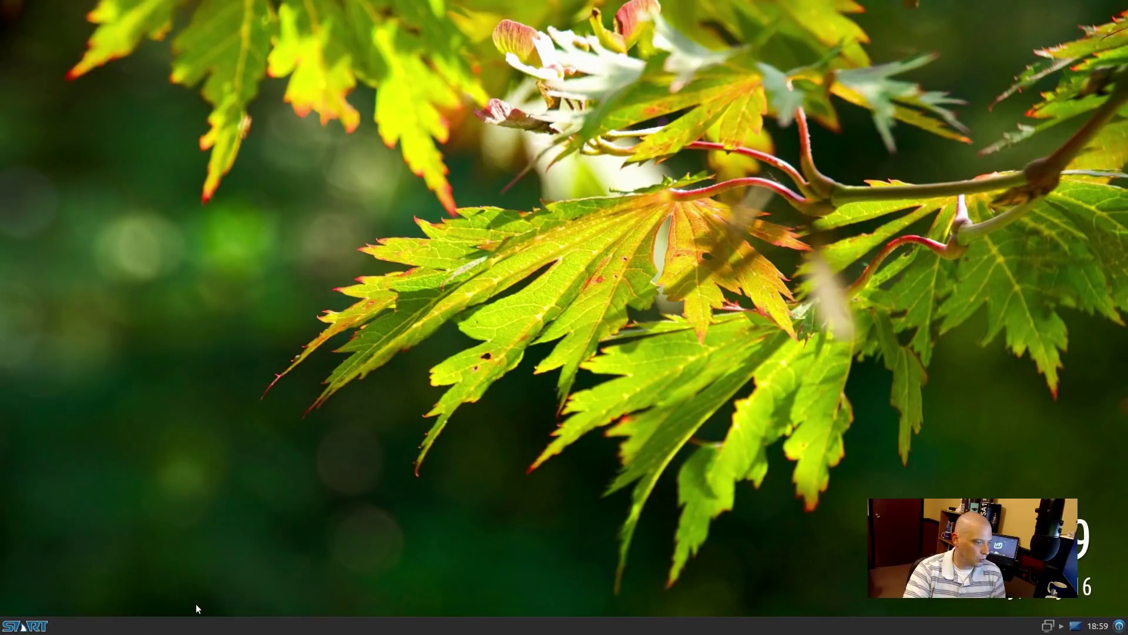
drag(695, 178, 623, 164)
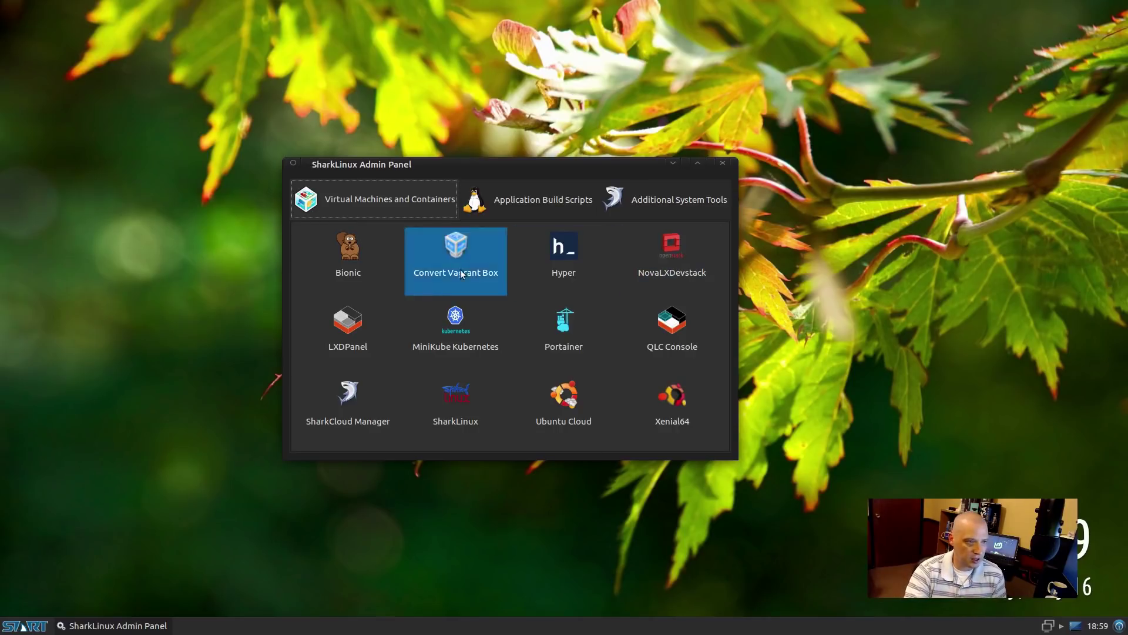
click(723, 163)
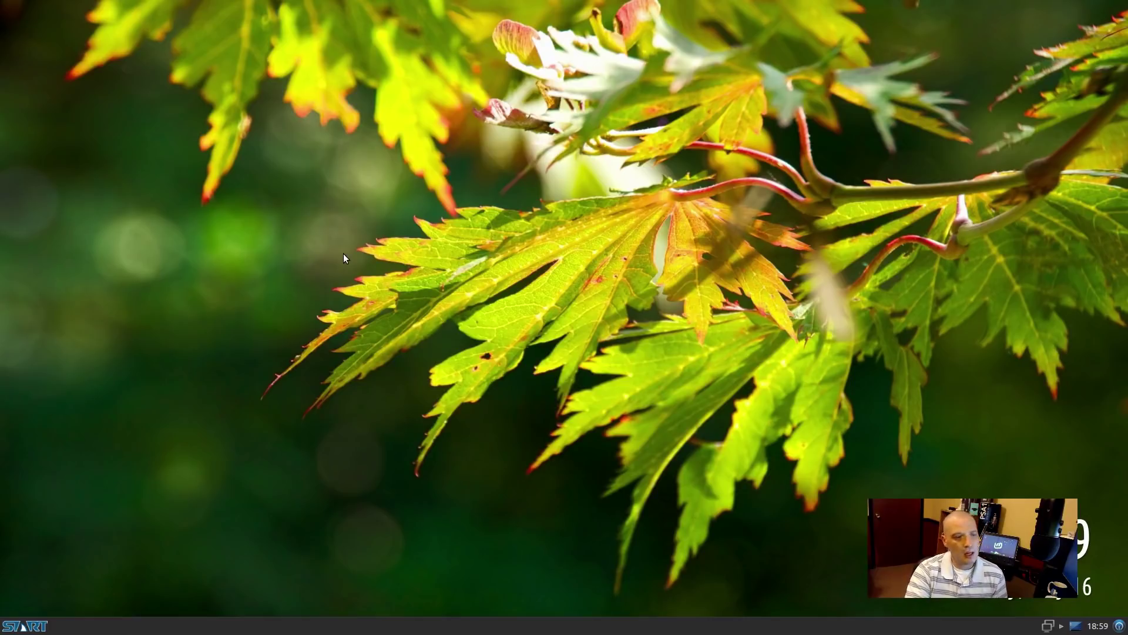
- Open the desktop background preferences and browse to the end of the wallpaper collection
right_click(327, 195)
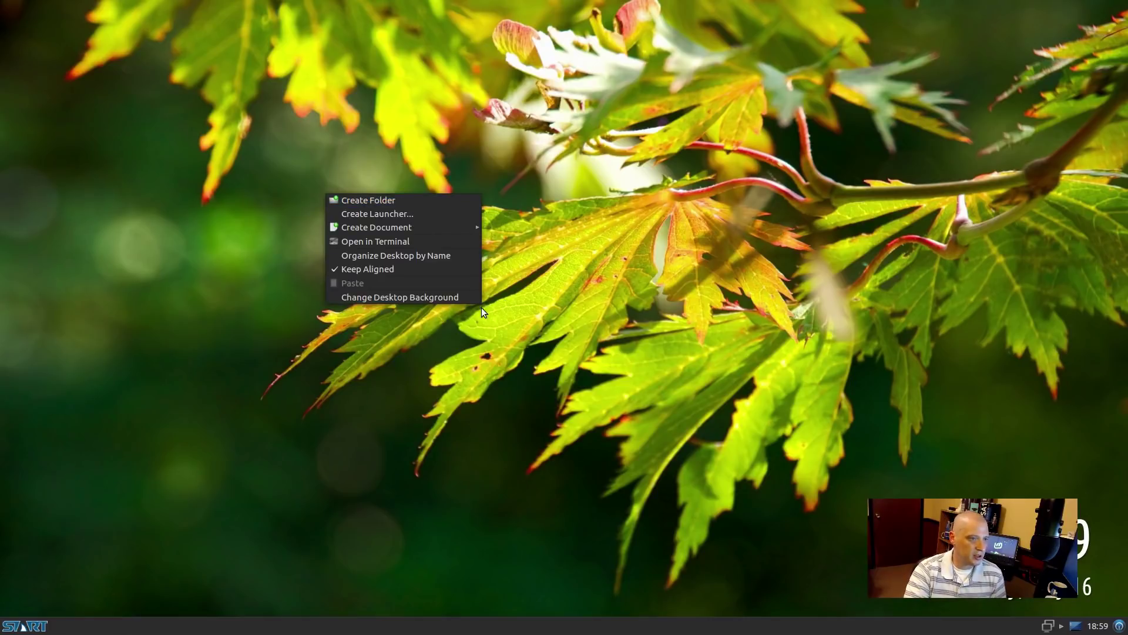
click(459, 298)
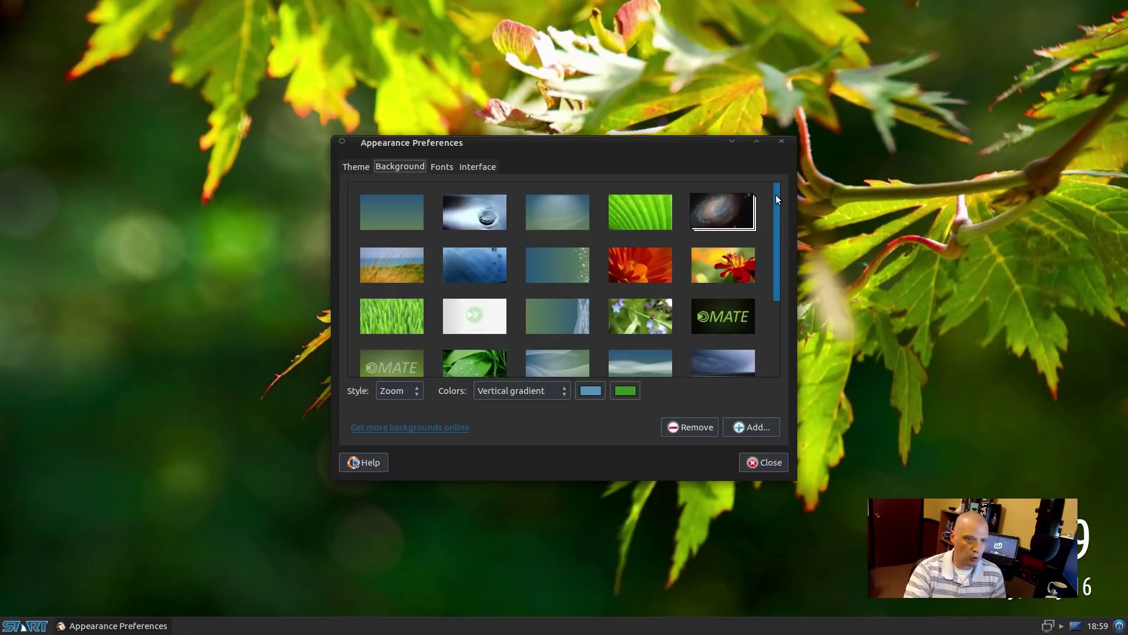
drag(776, 195, 780, 307)
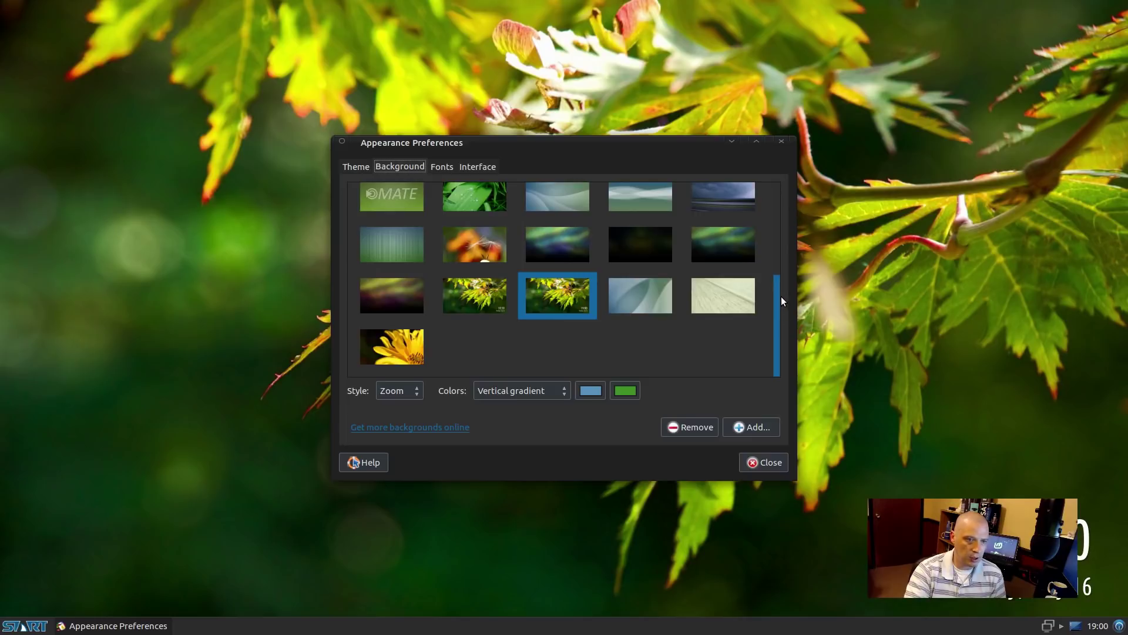
- Try the dusk cityscape, blue-green abstract, pale wood and dandelion seed wallpapers on the desktop
click(724, 317)
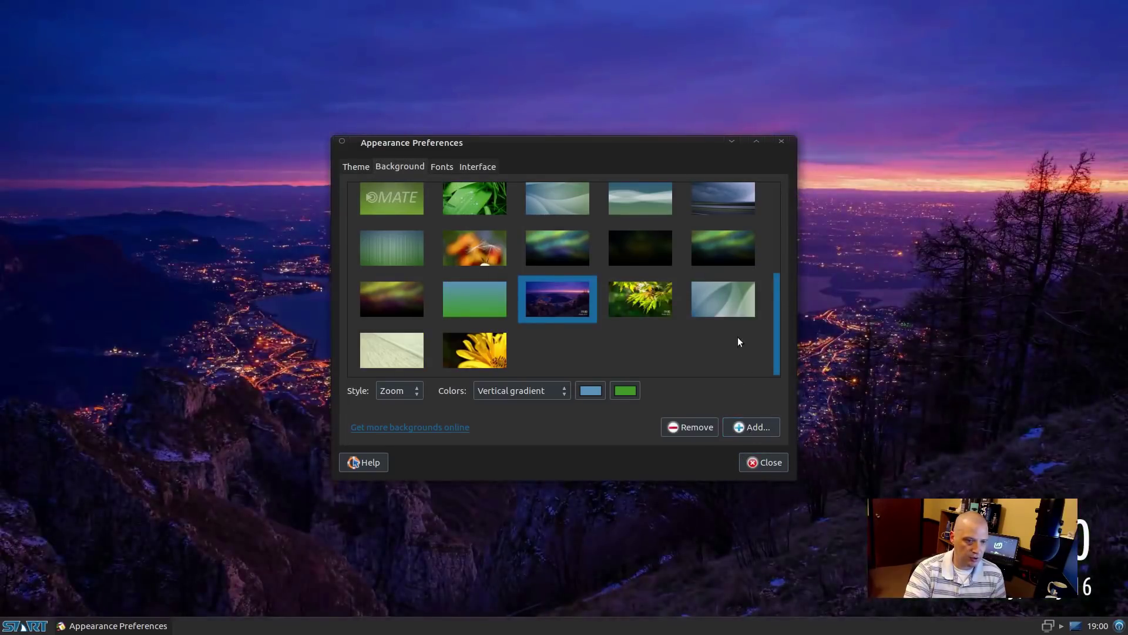
click(735, 298)
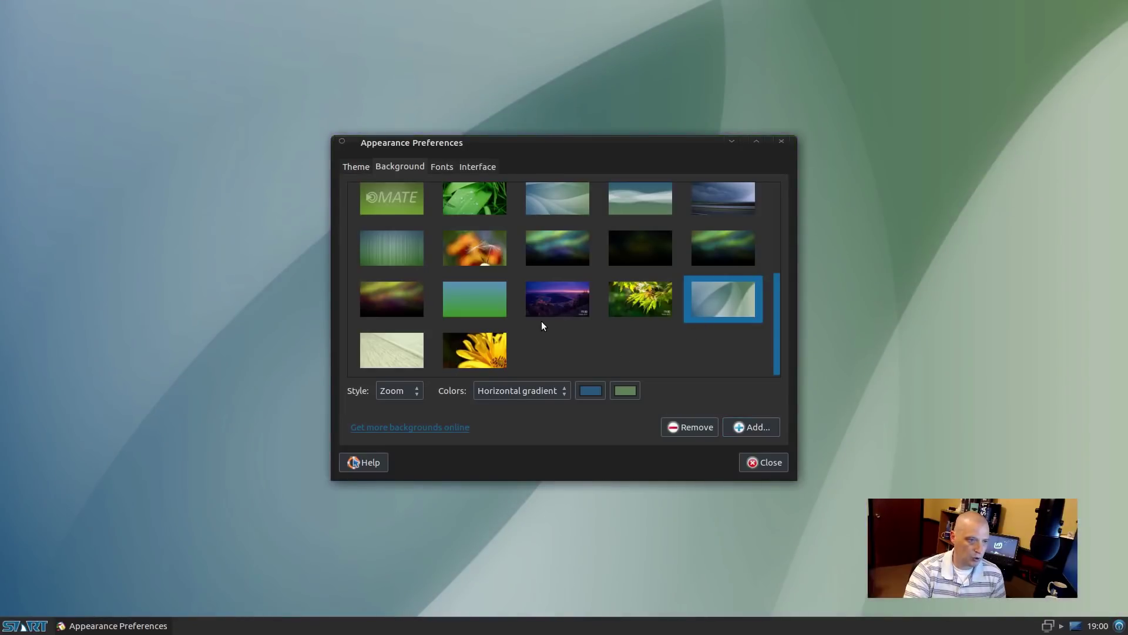
click(404, 355)
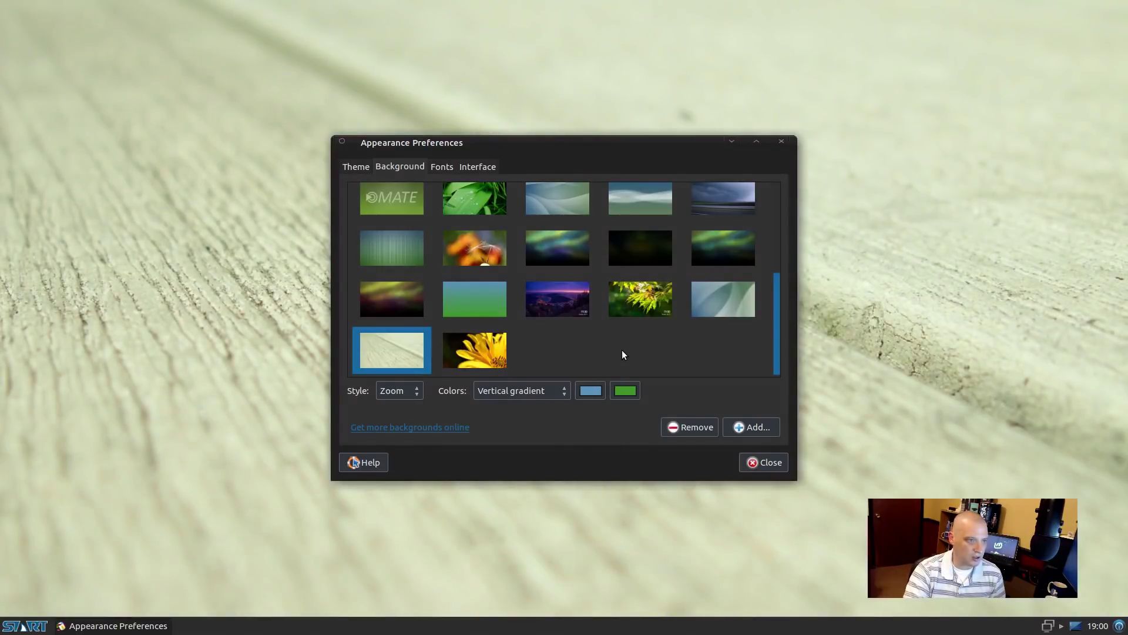
scroll(588, 350, up, 3)
click(487, 326)
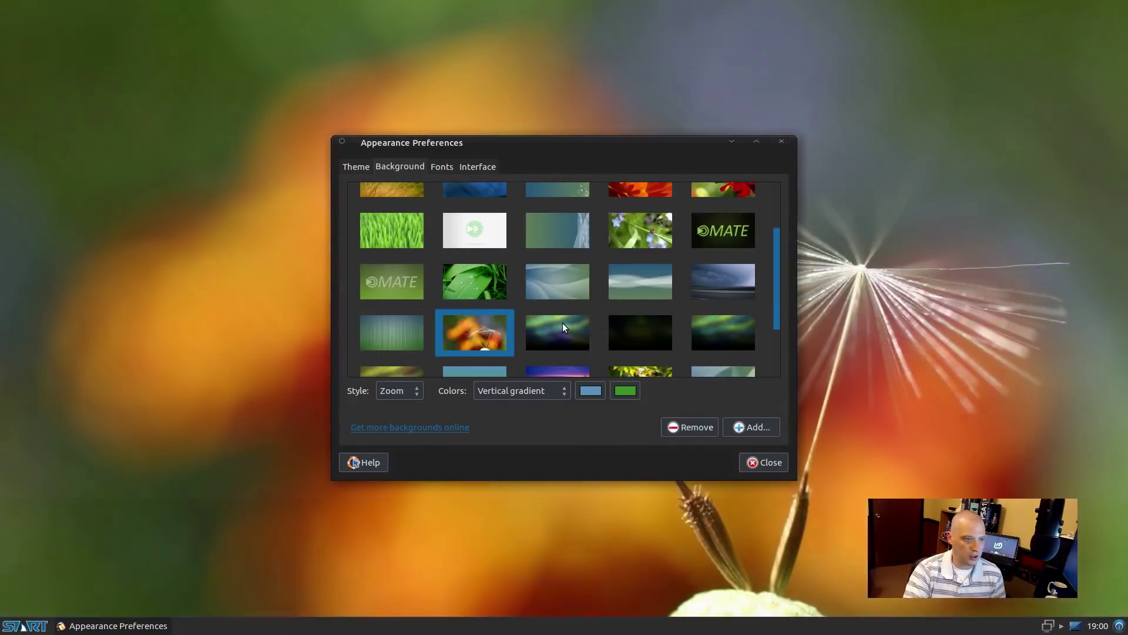
- Set the water droplet splash as the desktop wallpaper and close Appearance Preferences
scroll(563, 325, up, 3)
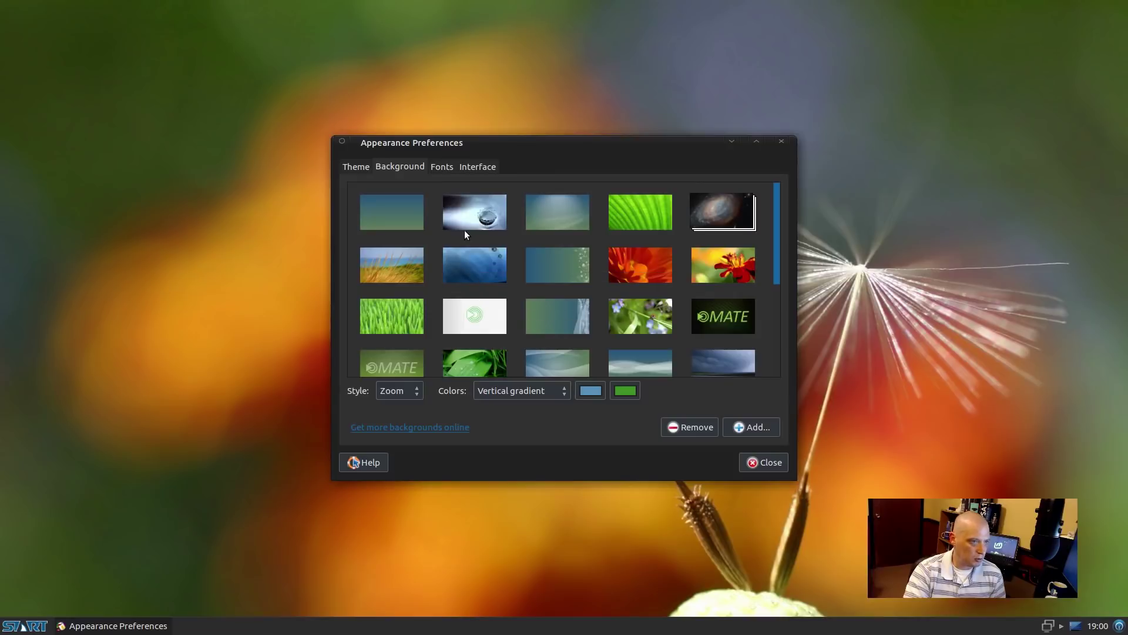
click(477, 219)
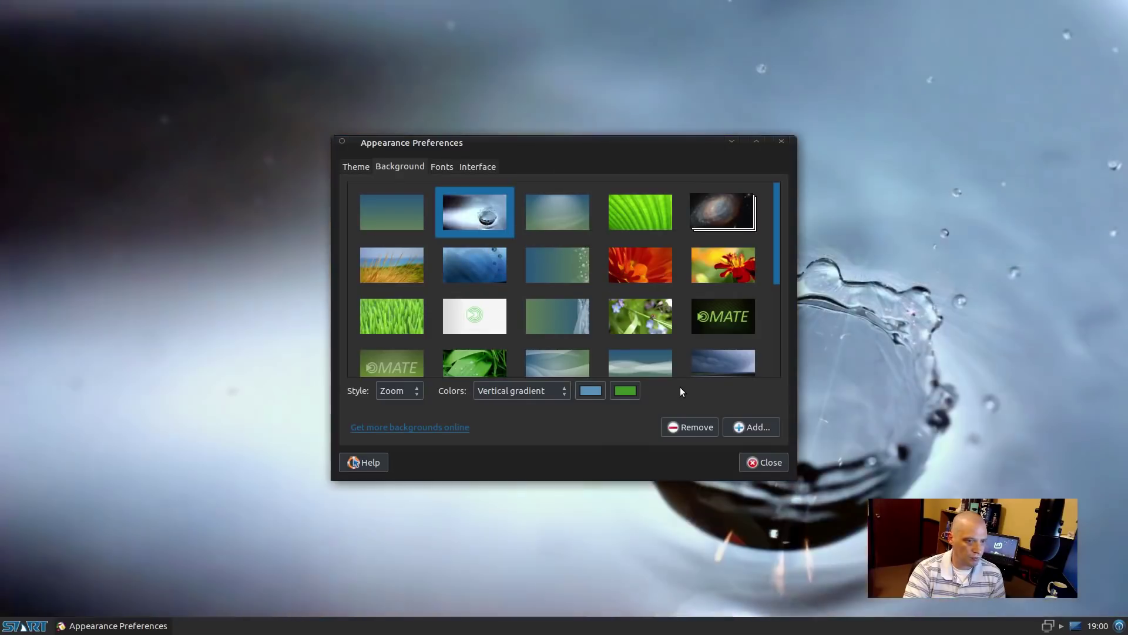
click(757, 465)
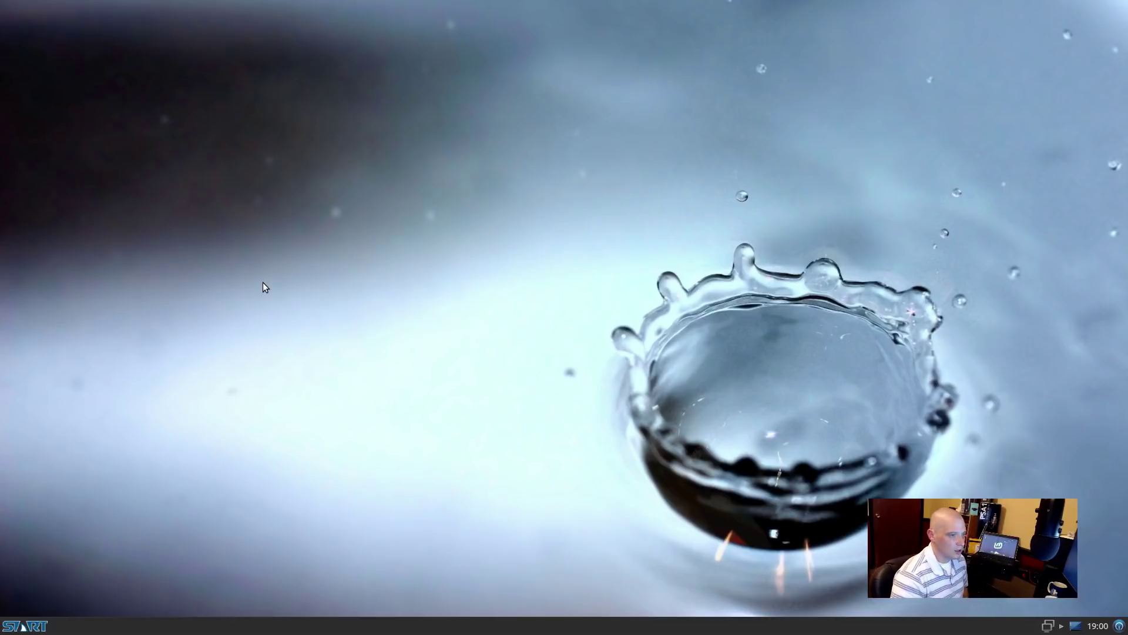
- Open a terminal window and display the About information for MATE Terminal
key(ctrl+alt+t)
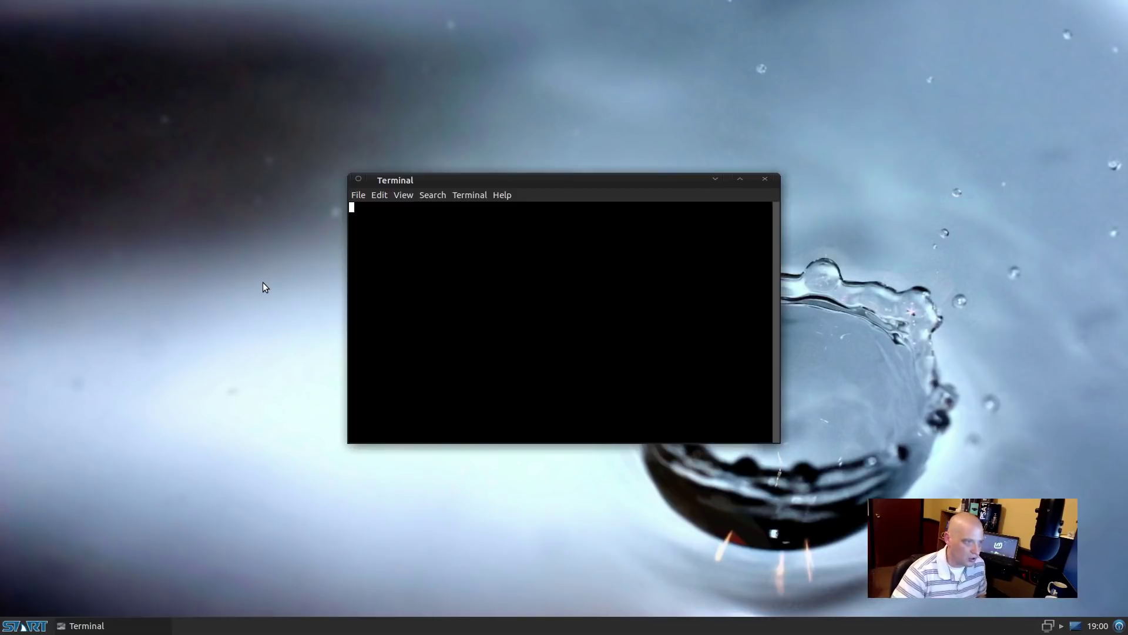
click(502, 195)
click(552, 224)
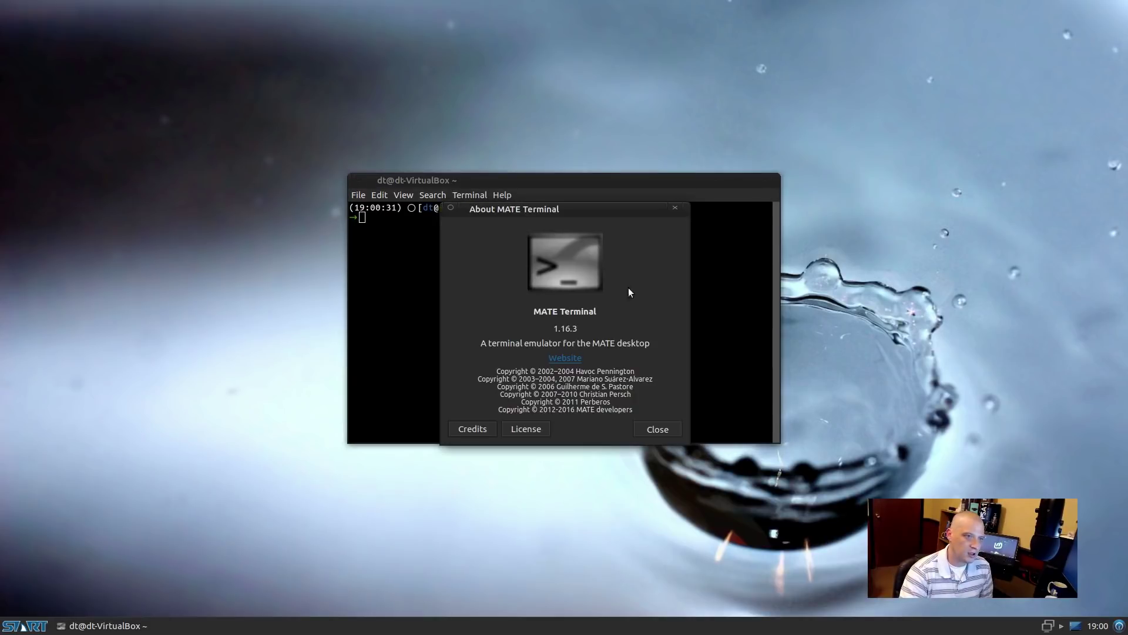
- Close the About MATE Terminal information and display the kernel release with uname -r
click(676, 209)
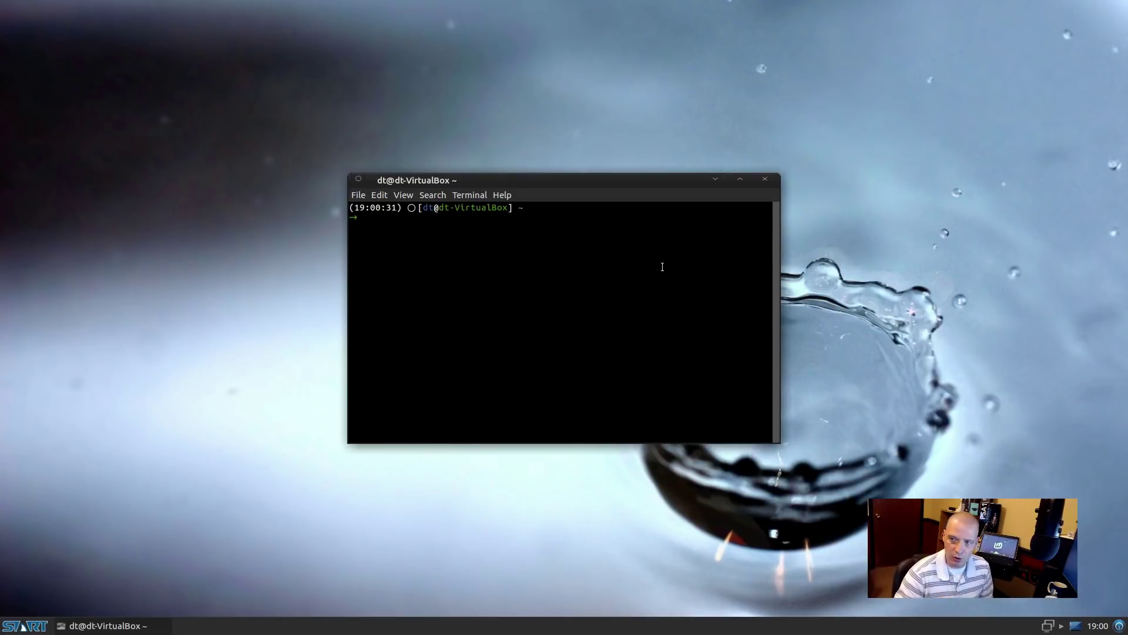
text(uanme)
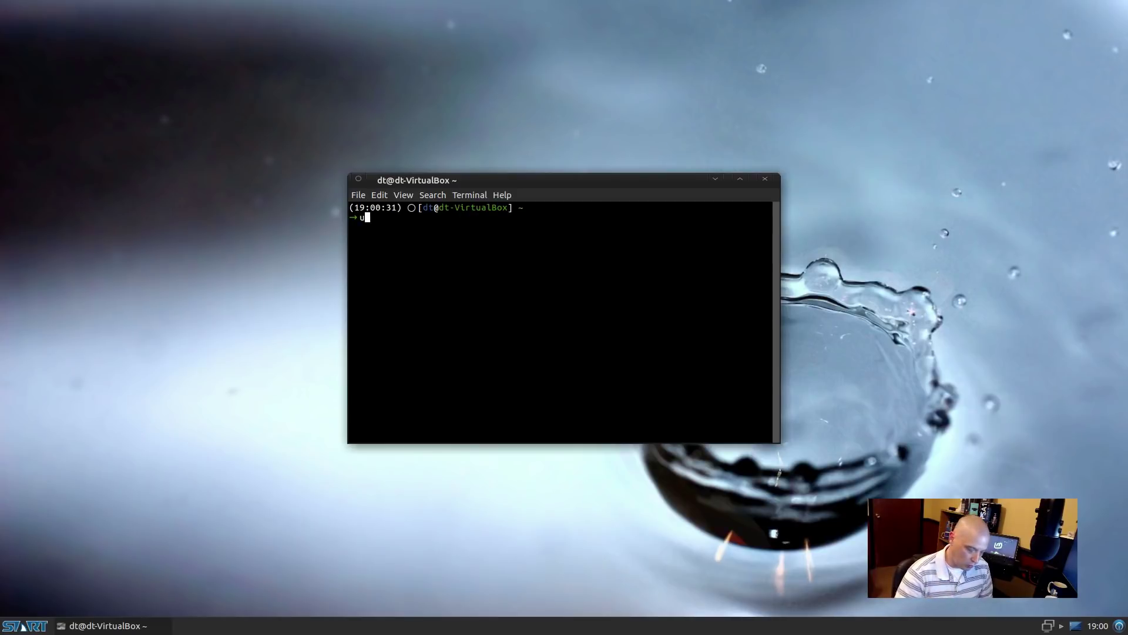
key(BackSpace)
key(BackSpace)
key(BackSpace)
key(BackSpace)
text(name -)
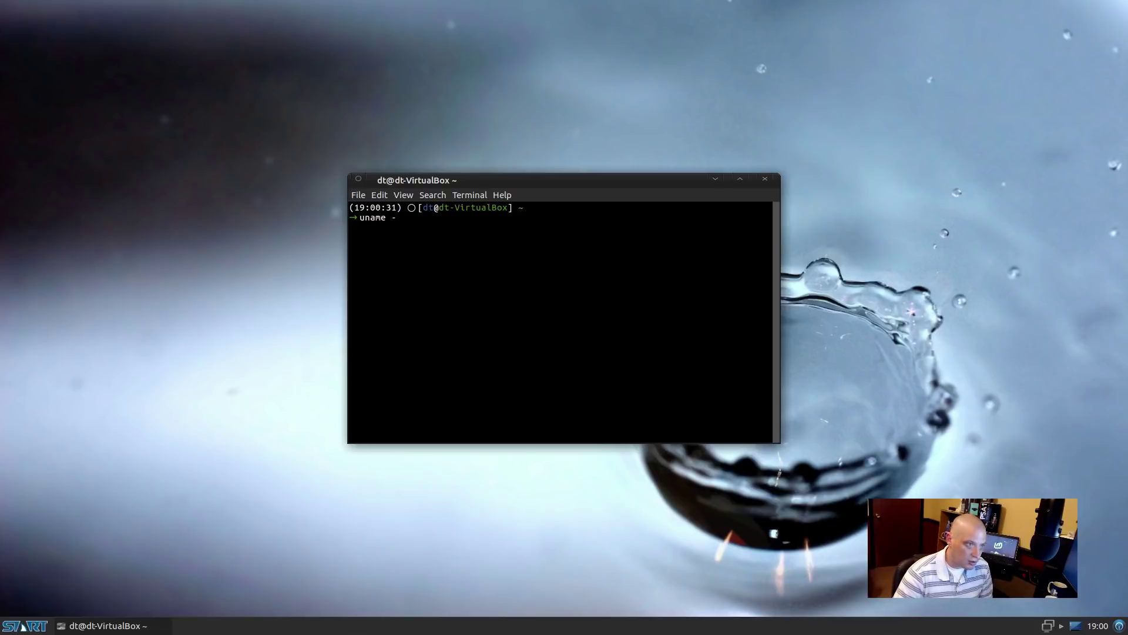
text(r)
key(Return)
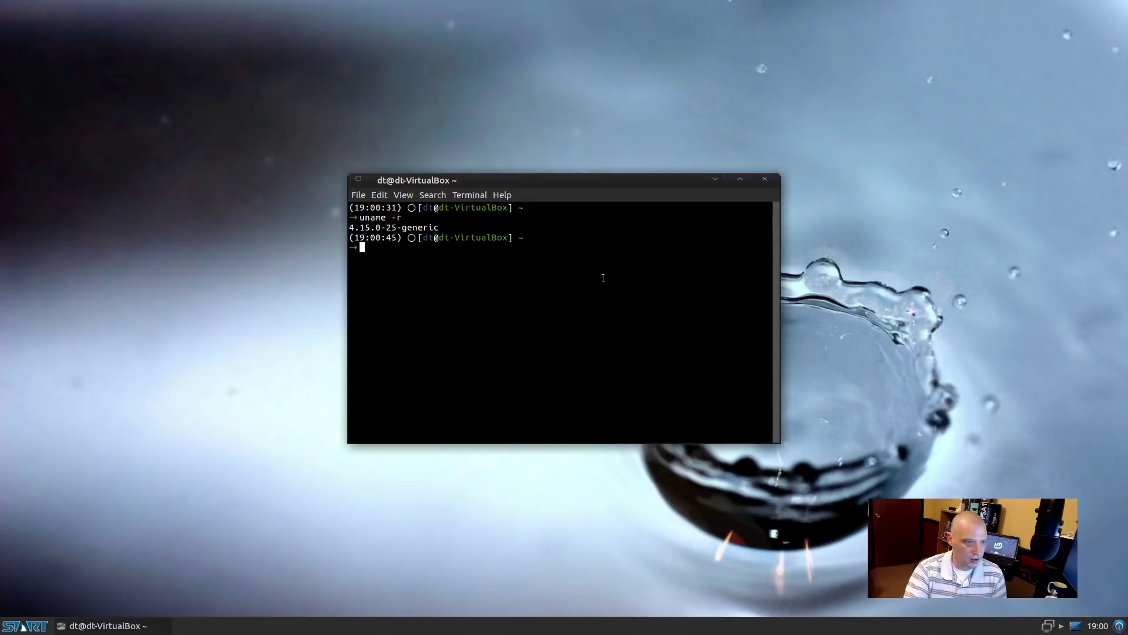
- Run htop in an enlarged terminal window to examine the running processes, and close the terminal, ending the process
text(htop)
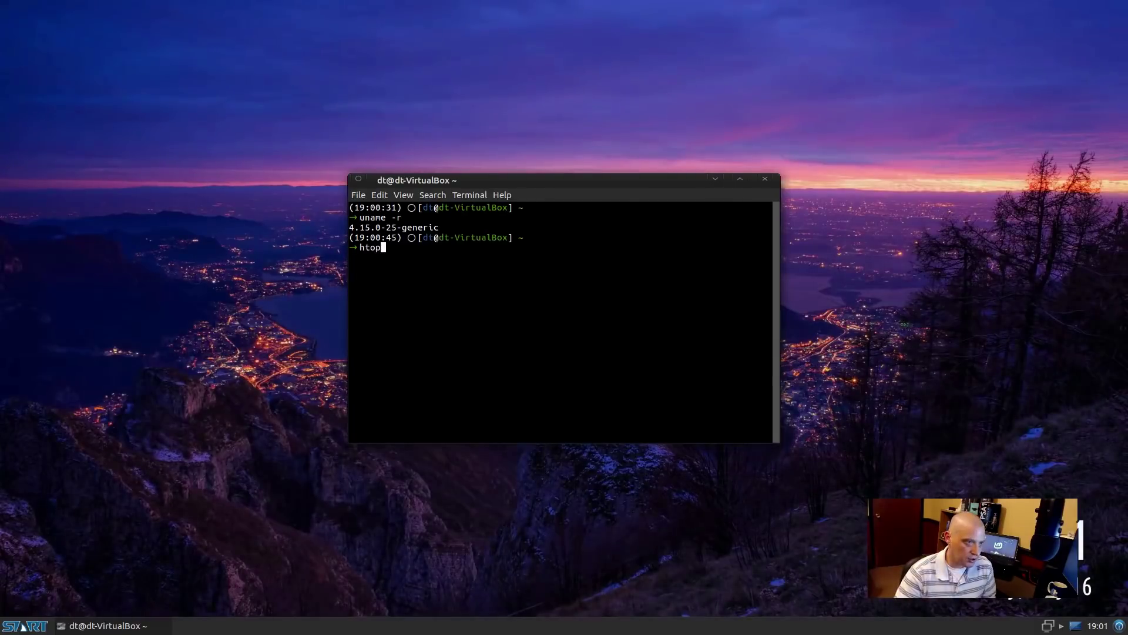
key(Return)
drag(663, 181, 558, 262)
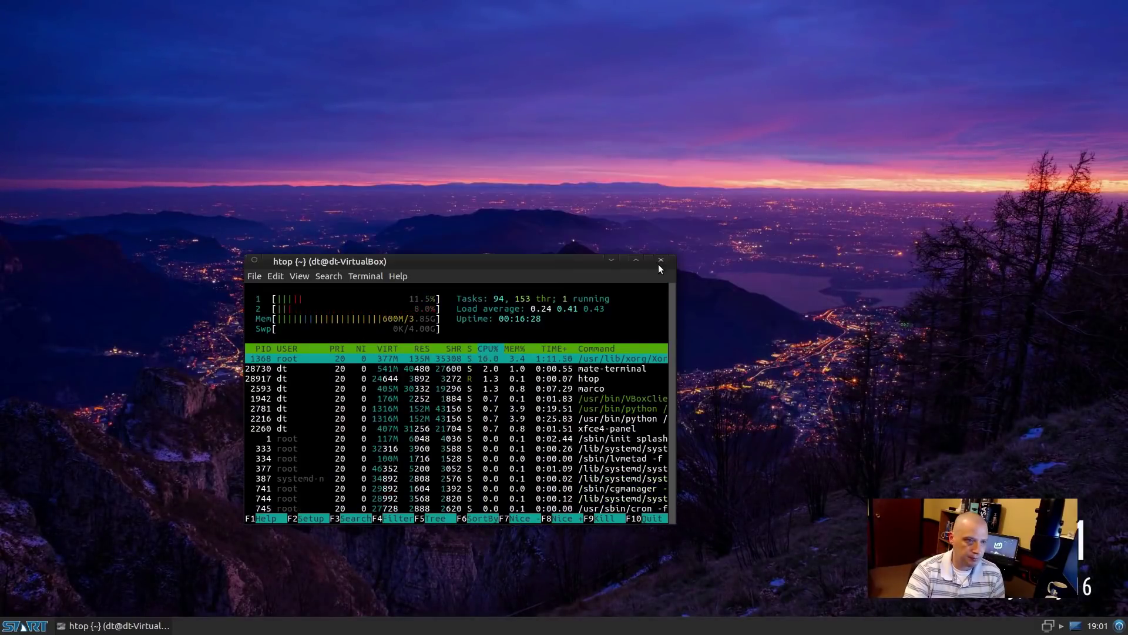
drag(672, 254, 904, 86)
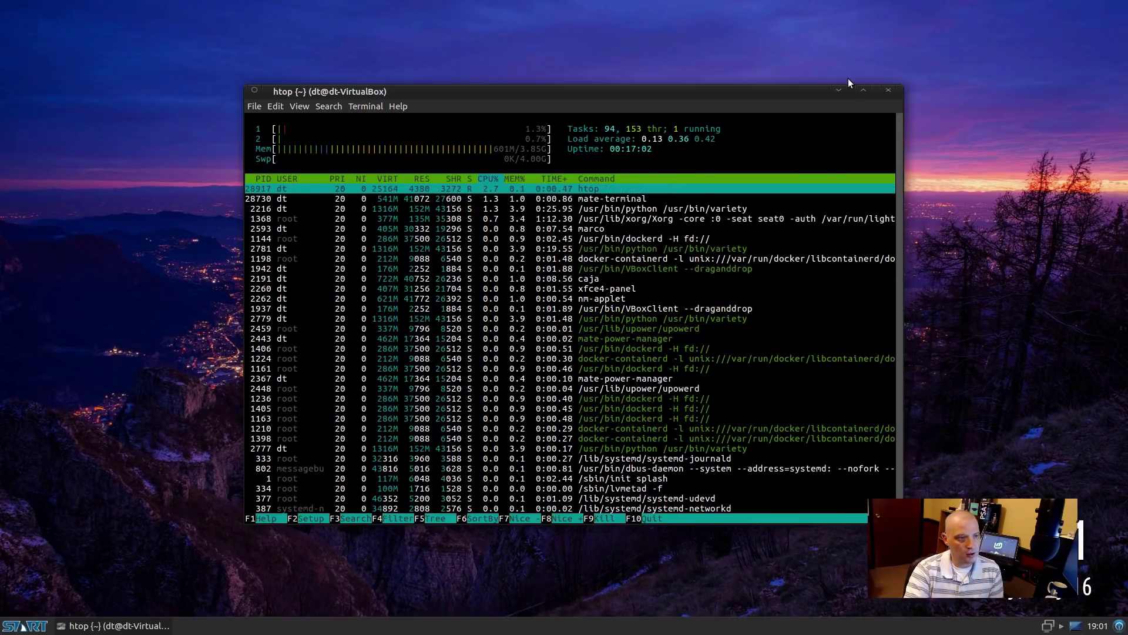
click(888, 91)
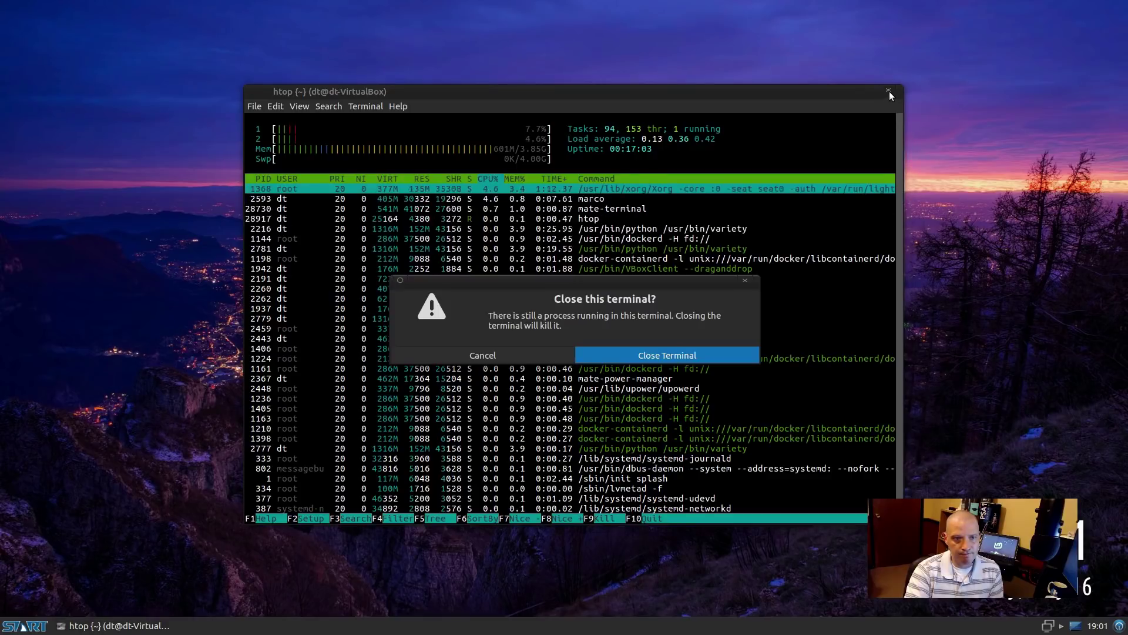
click(719, 354)
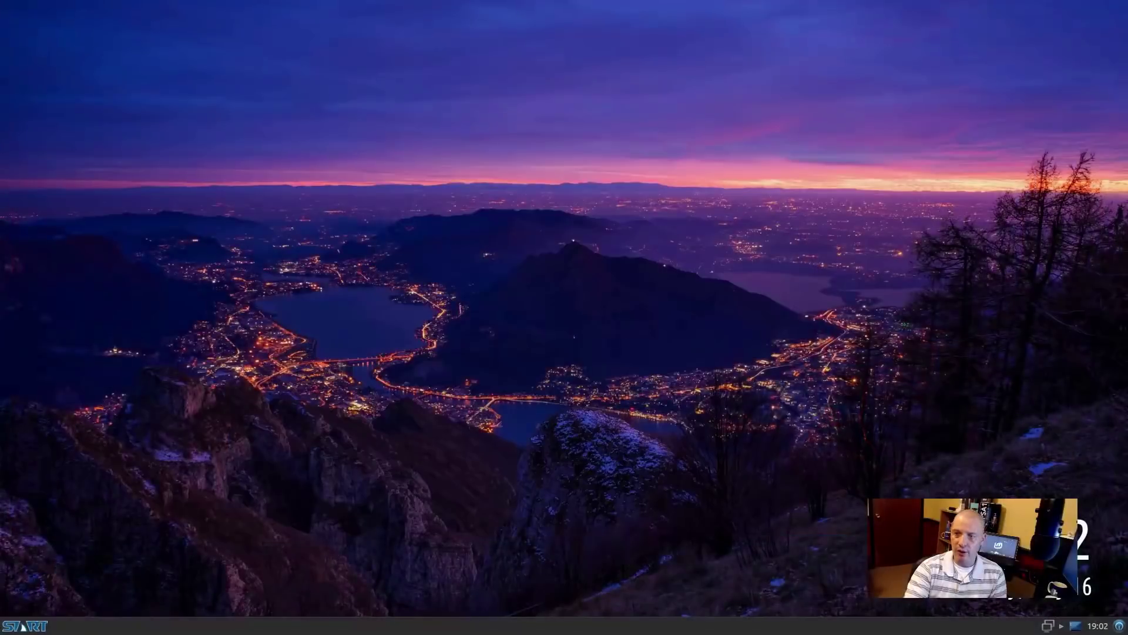
- Review the Internet, Favorites and SharkLinux application categories, including the SharkLinux Featured Software list, and close the application launcher
click(26, 626)
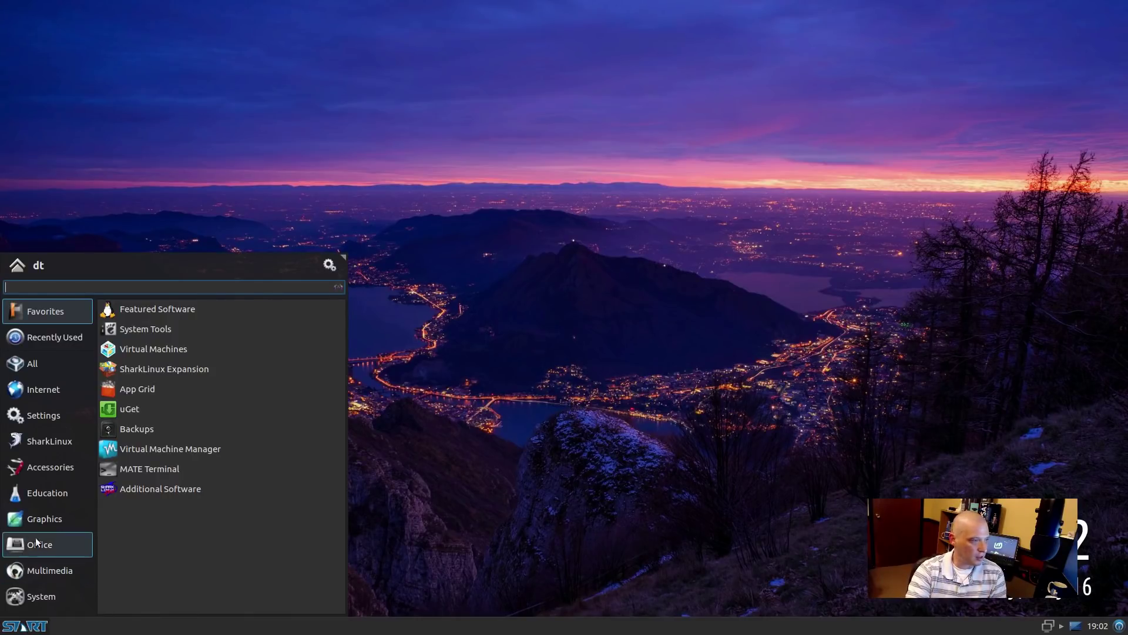
click(73, 390)
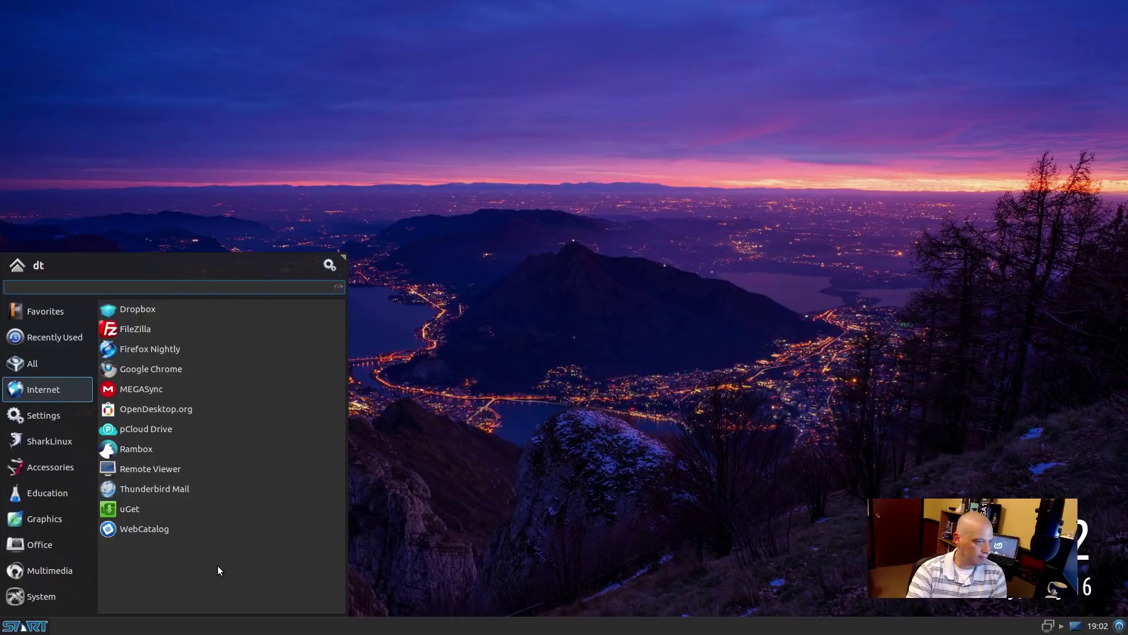
click(48, 444)
click(91, 312)
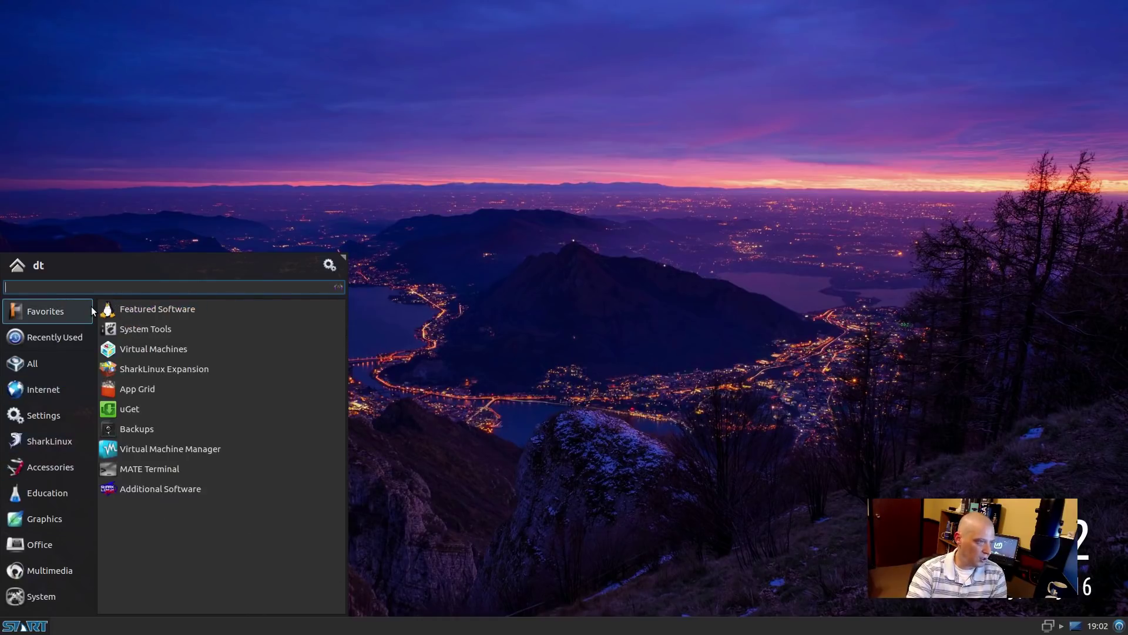
click(72, 444)
click(116, 312)
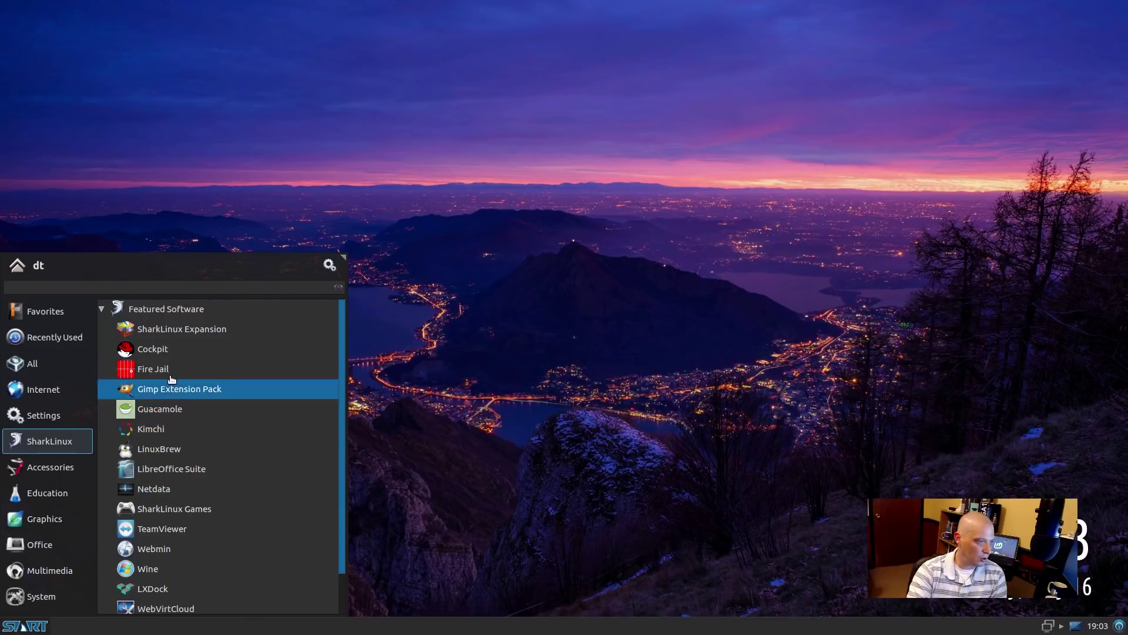
scroll(317, 512, down, 2)
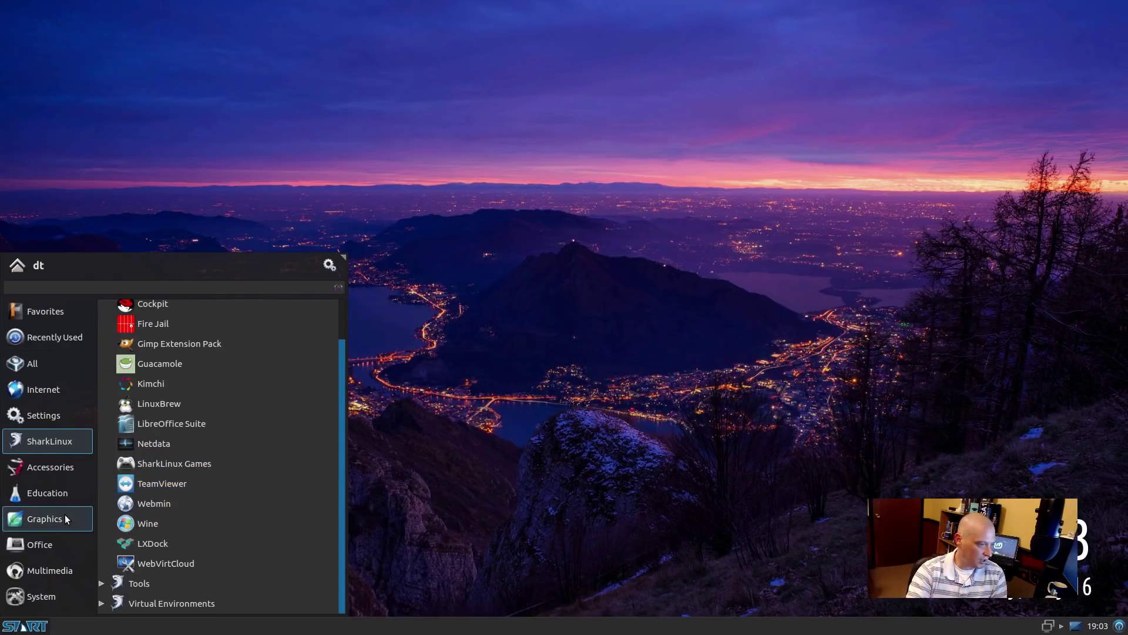
click(515, 415)
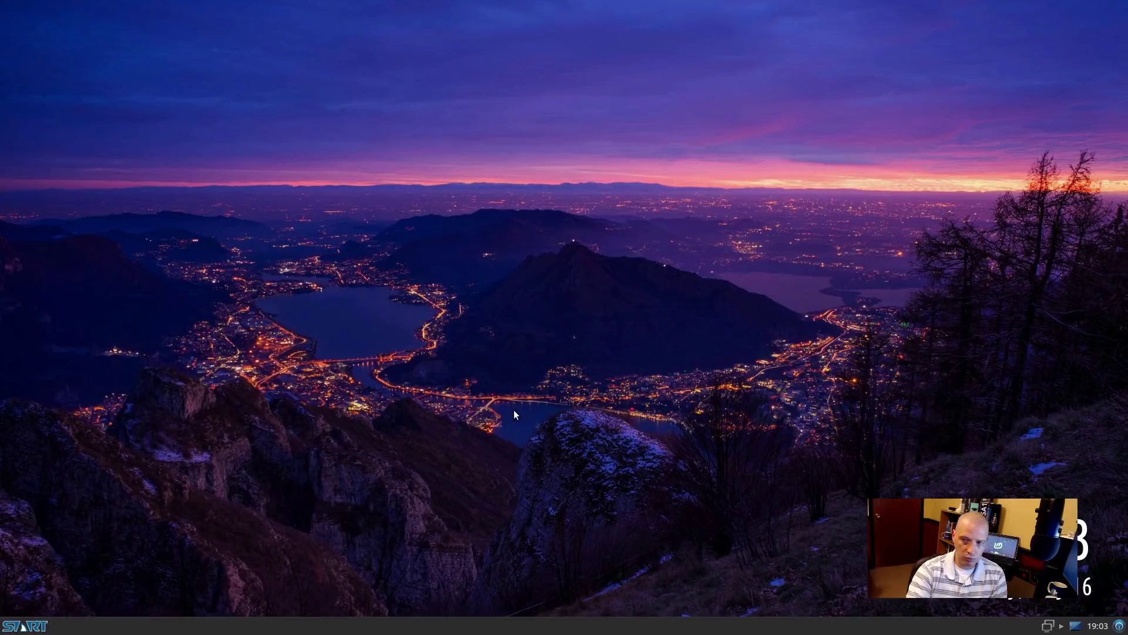